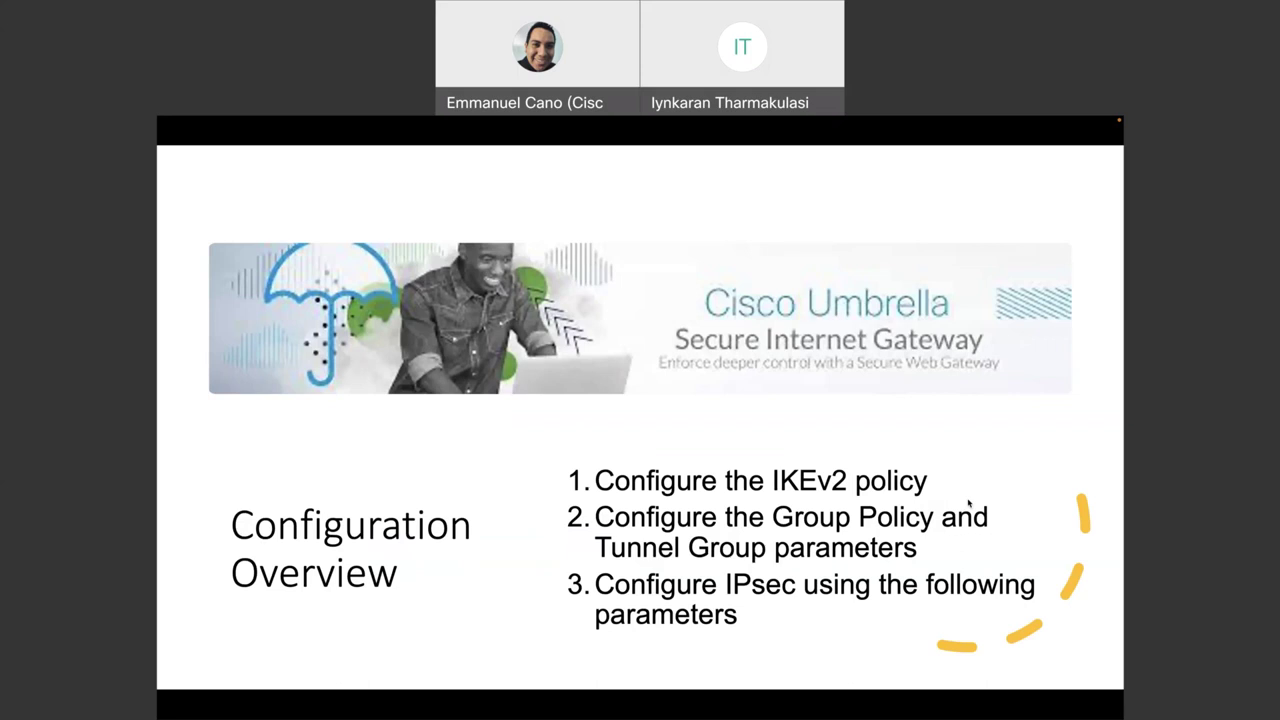
- Switch from the Configuration Overview slide to the 'IPsec Configuration(1)' Word document
key("super+Tab")
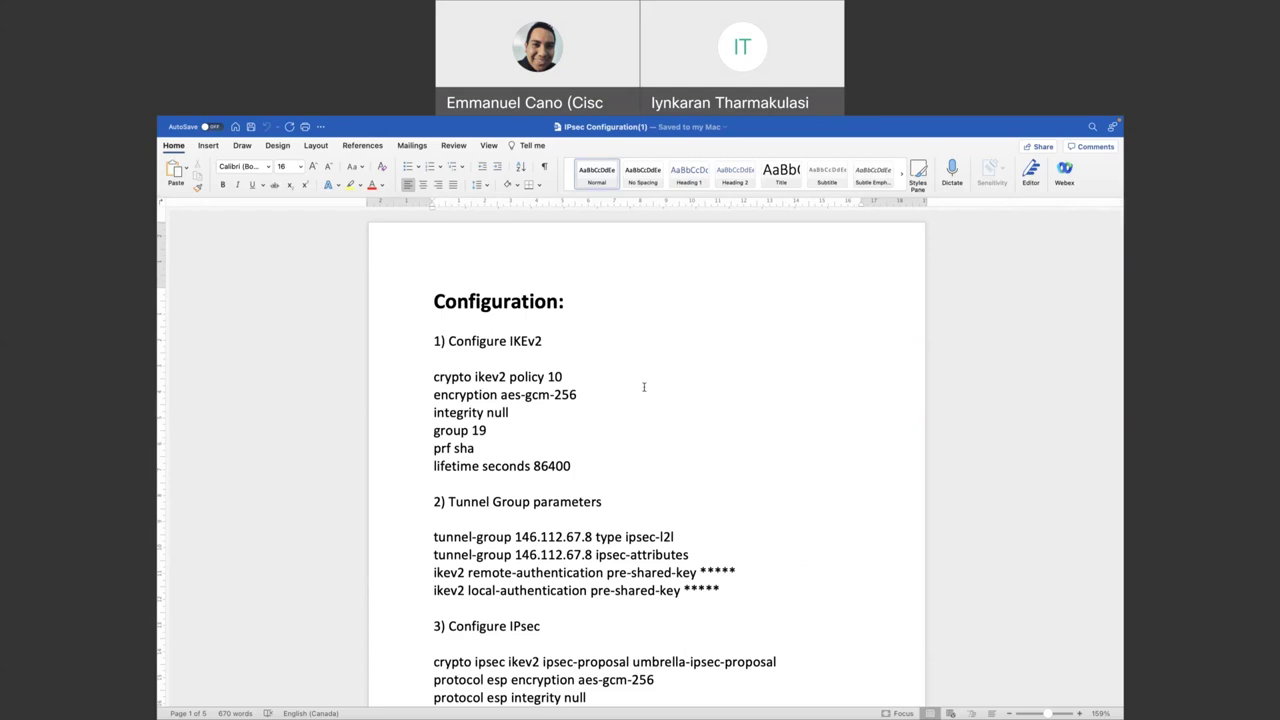
- Highlight the IKEv2 policy block and its 86400-second lifetime value
left_click(703, 406)
left_click_drag(435, 377, 566, 464)
left_click(535, 399)
left_click_drag(532, 466, 548, 466)
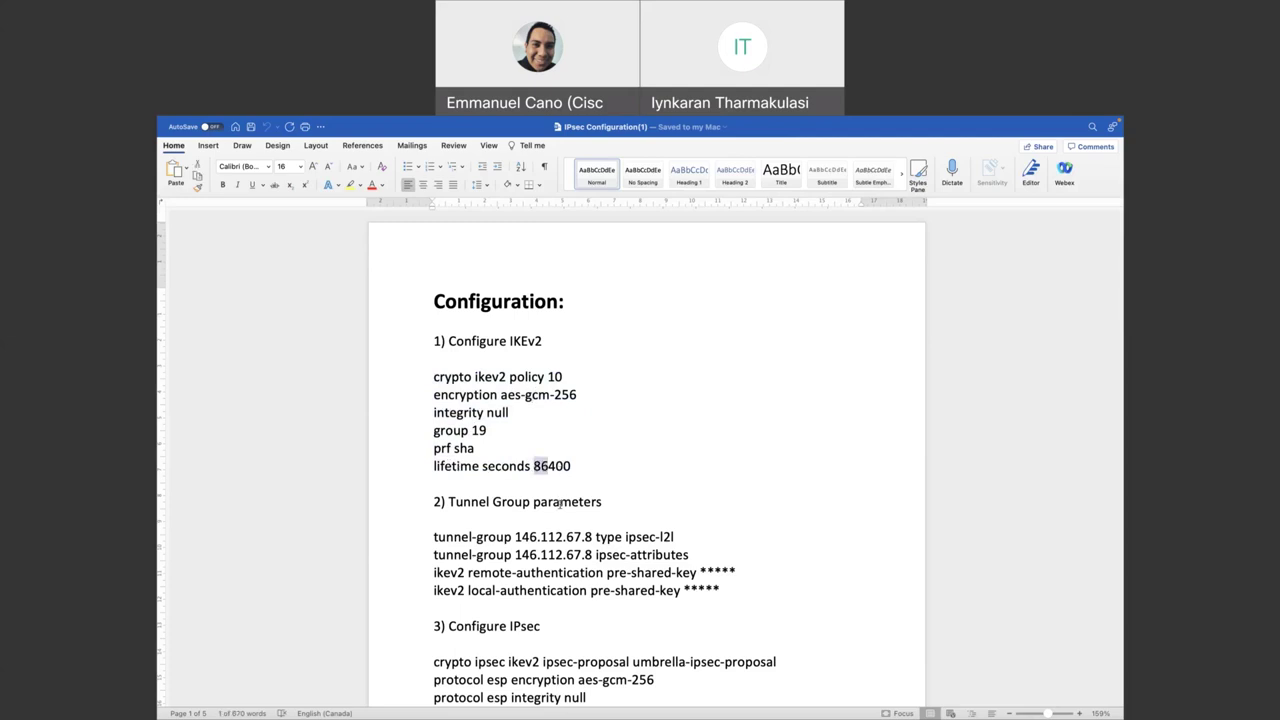
- Point out the tunnel-group peer address 146.112.67.8
scroll(577, 524, "down", 3)
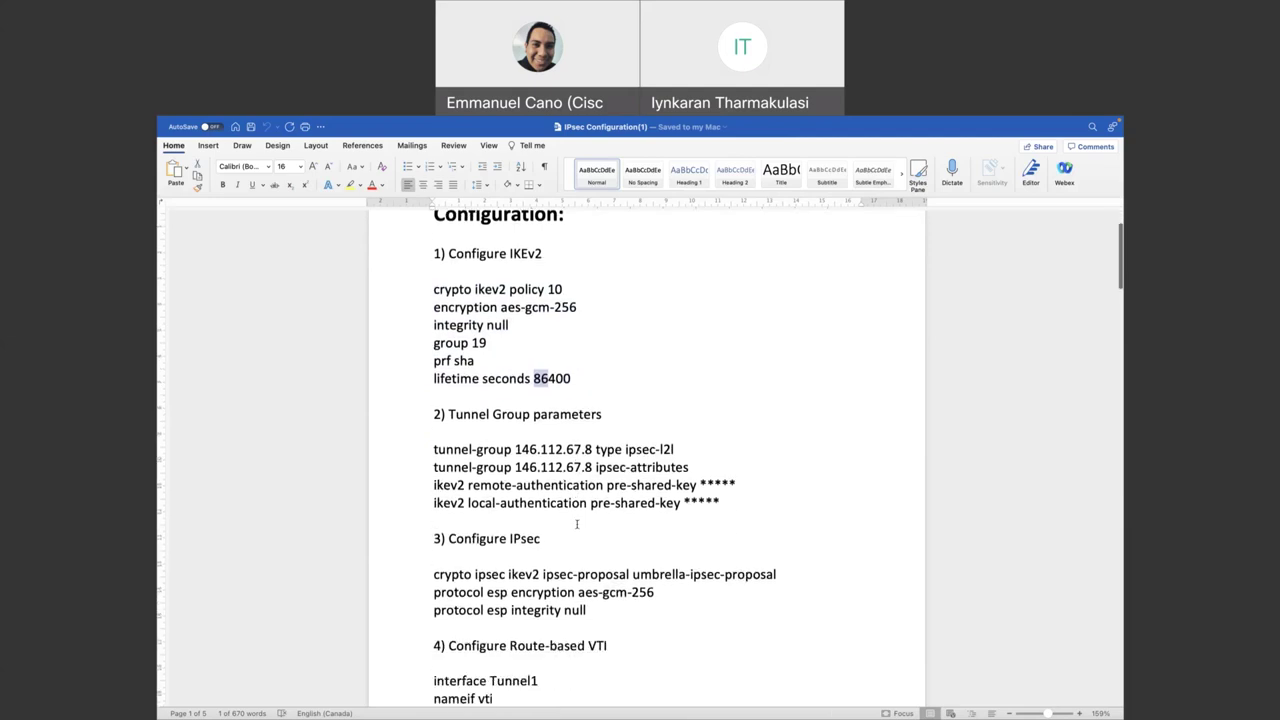
scroll(577, 524, "down", 2)
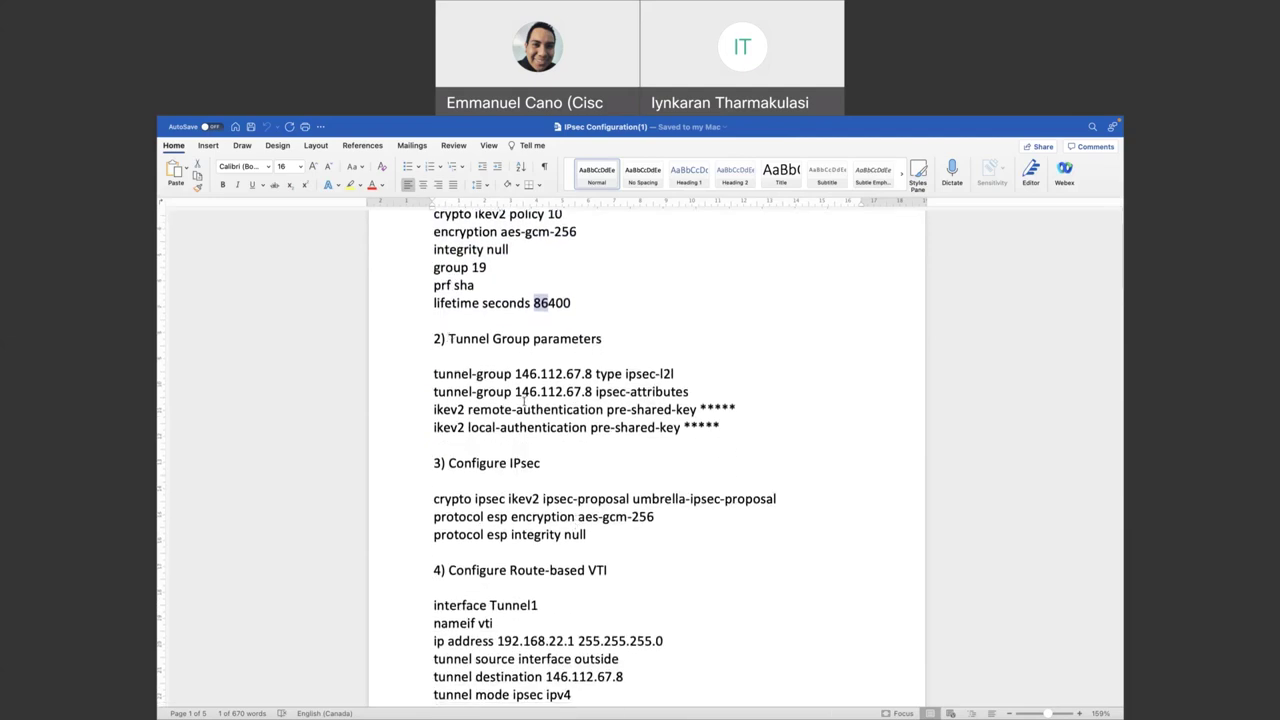
left_click_drag(515, 373, 538, 374)
- Scroll down through the IPsec commands and highlight the 'Configure Route-based VTI' heading
scroll(577, 373, "down", 2)
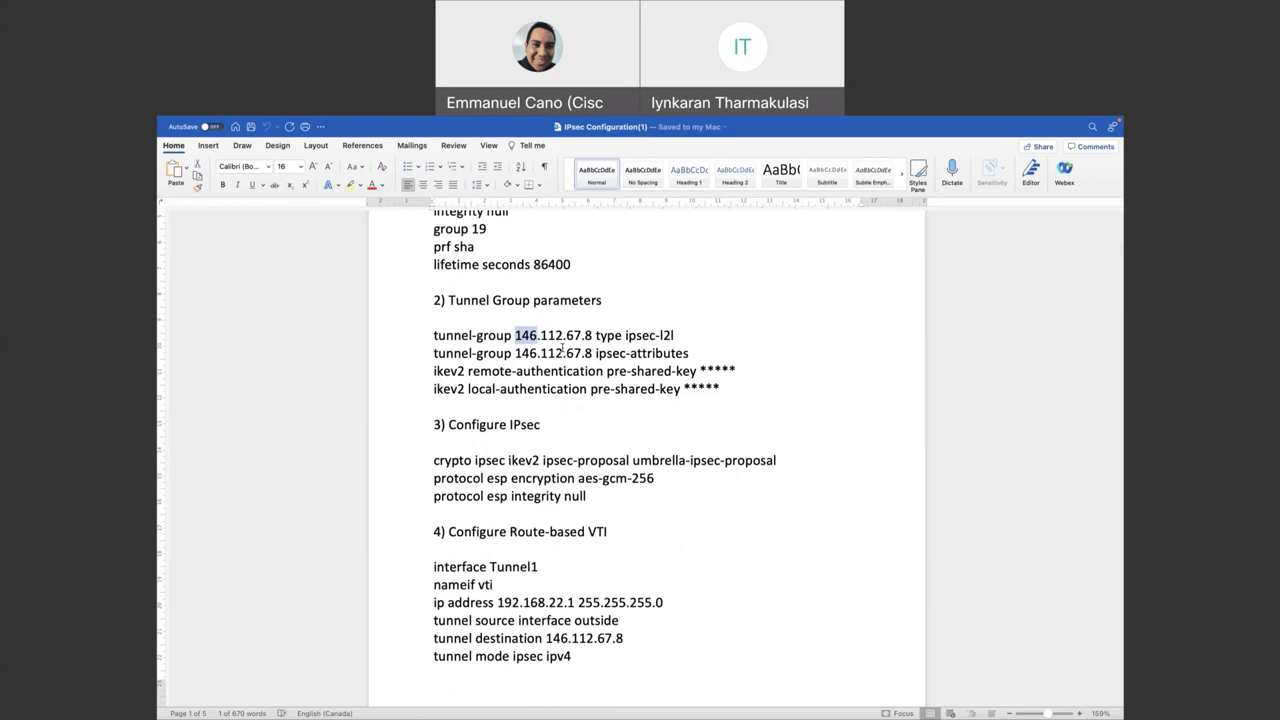
scroll(562, 348, "down", 1)
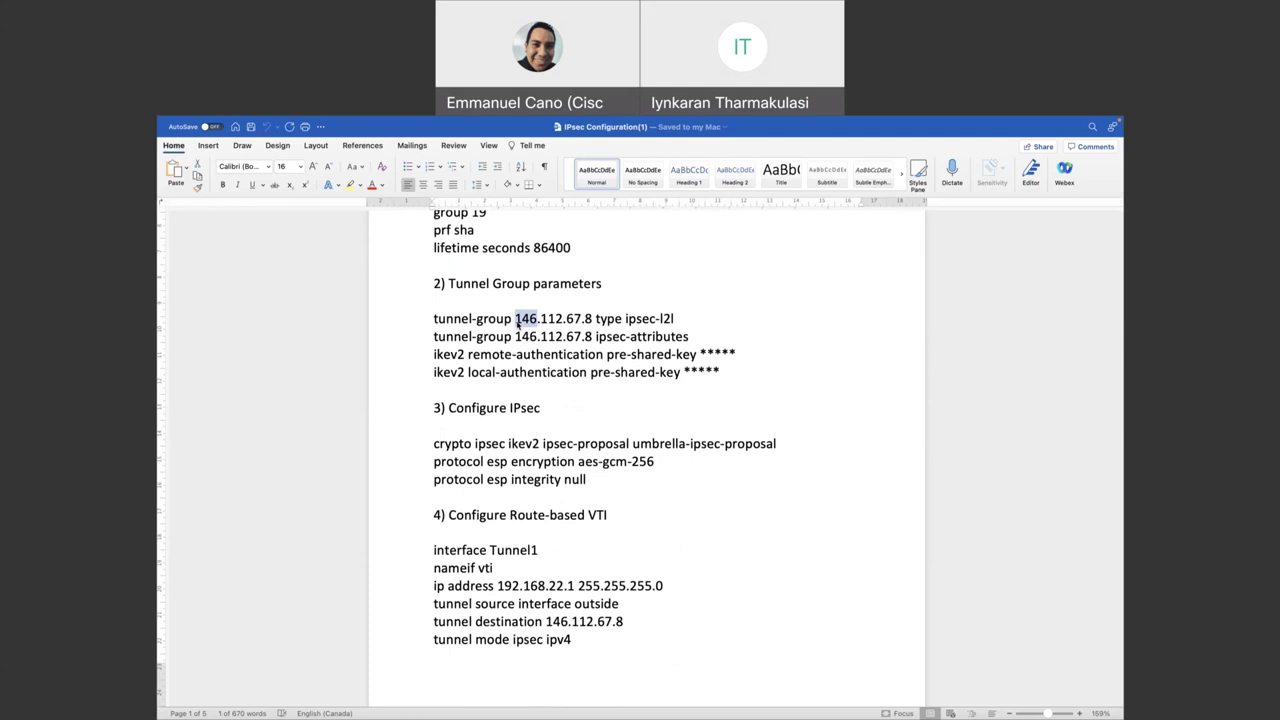
scroll(517, 323, "down", 3)
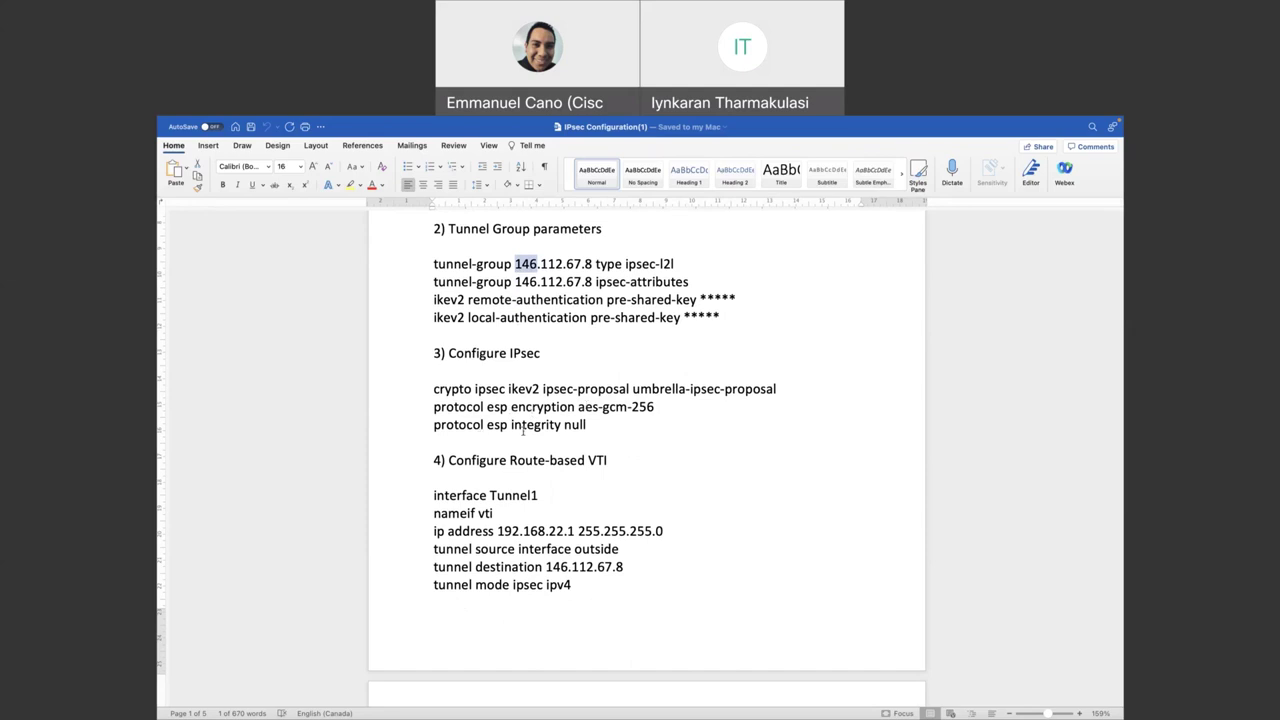
scroll(539, 434, "down", 3)
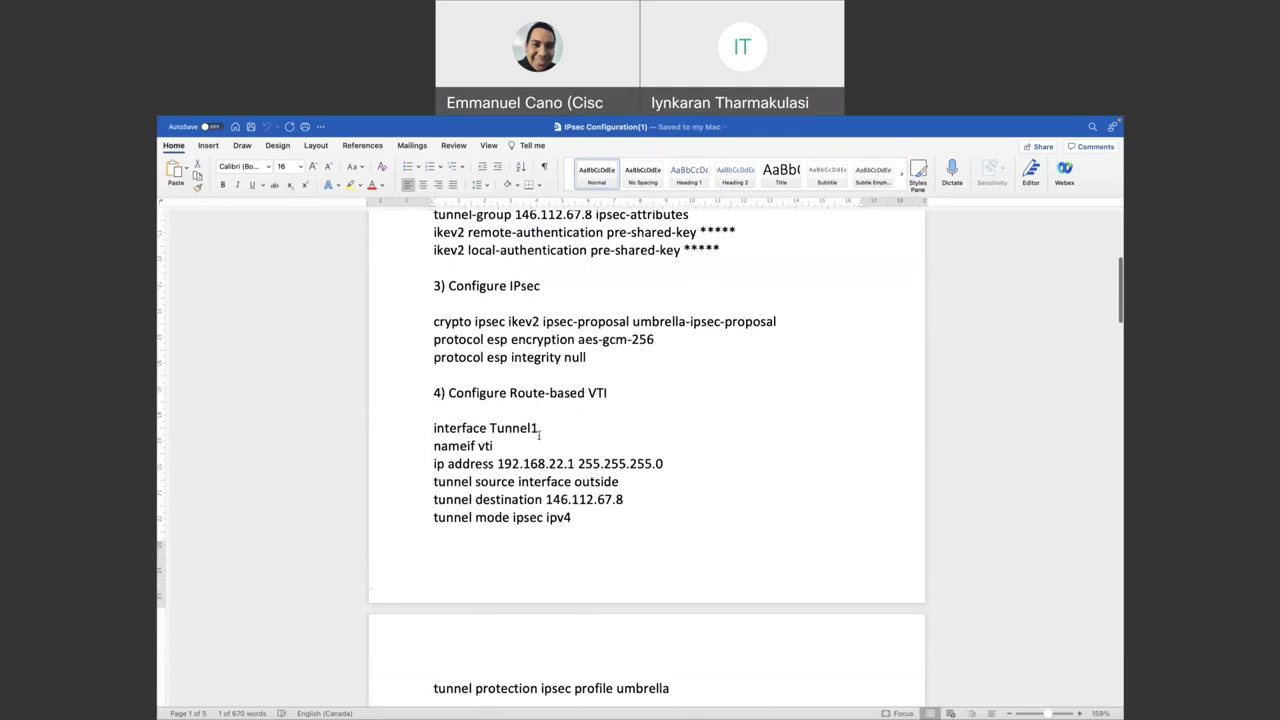
left_click_drag(450, 372, 601, 372)
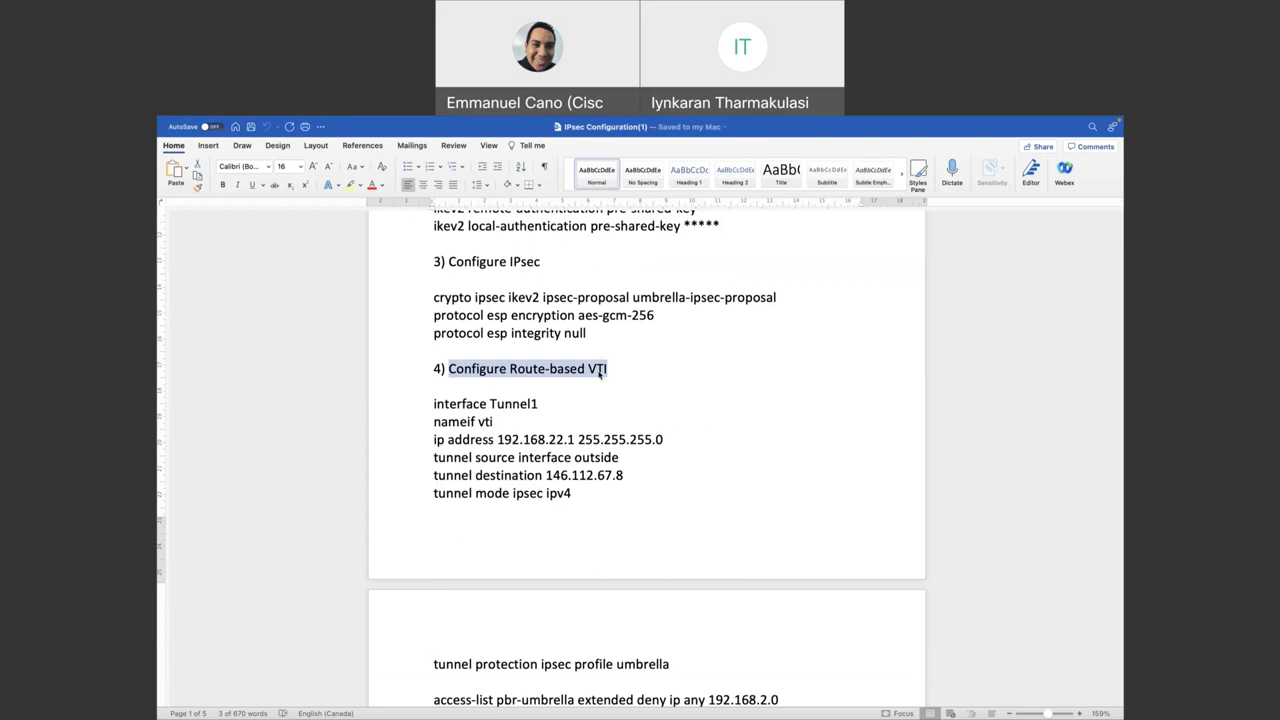
scroll(601, 372, "down", 3)
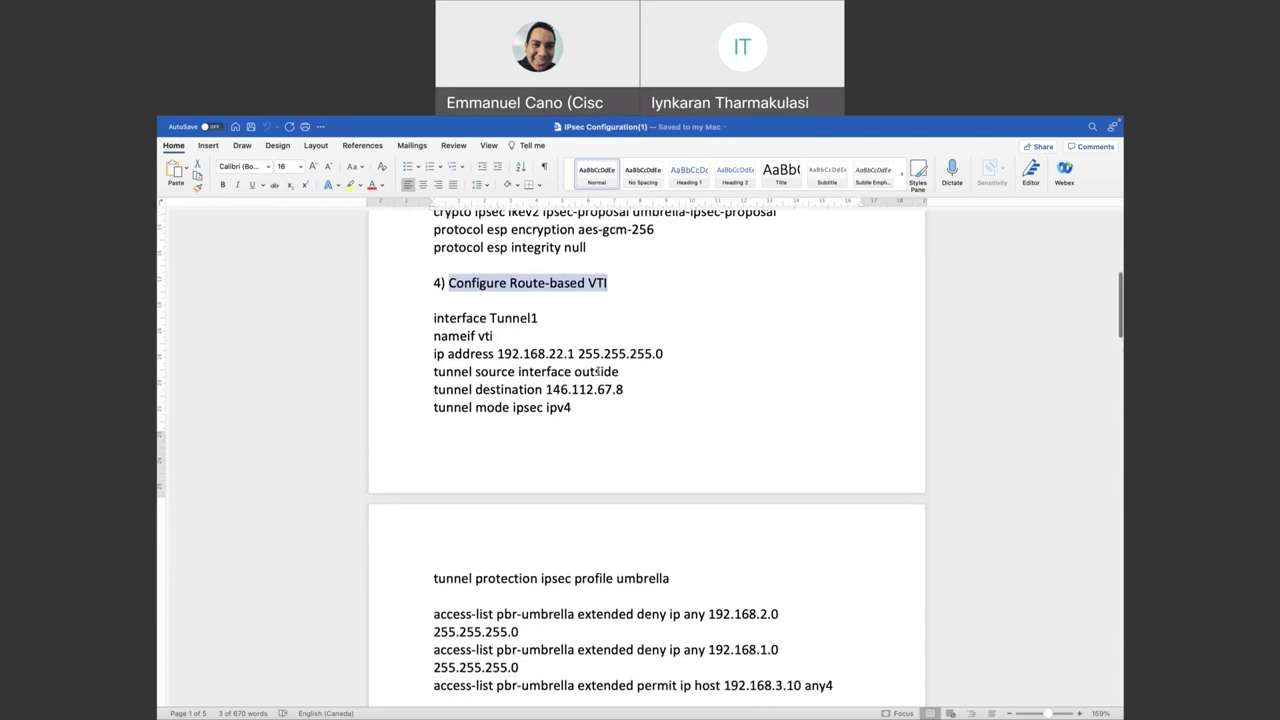
scroll(598, 371, "down", 1)
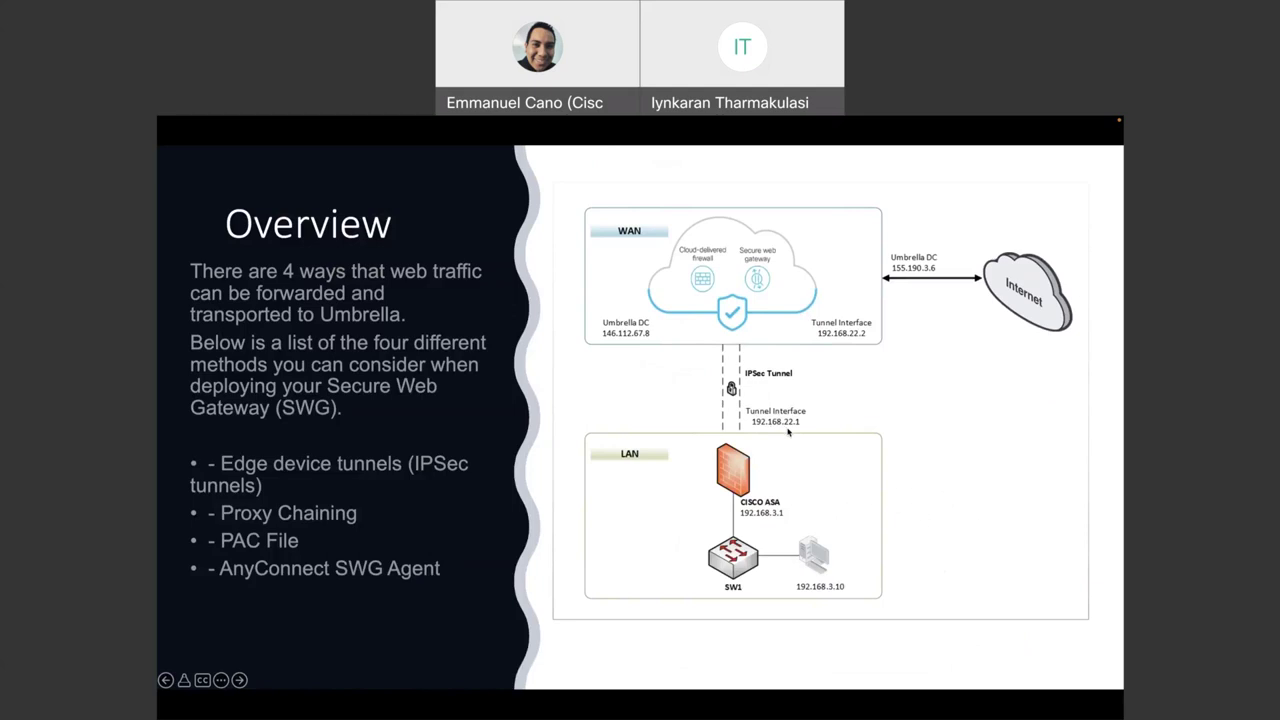
- Return to the Word document and highlight the Tunnel1 interface address 192.168.22.1
key("super+Tab")
left_click_drag(497, 326, 628, 364)
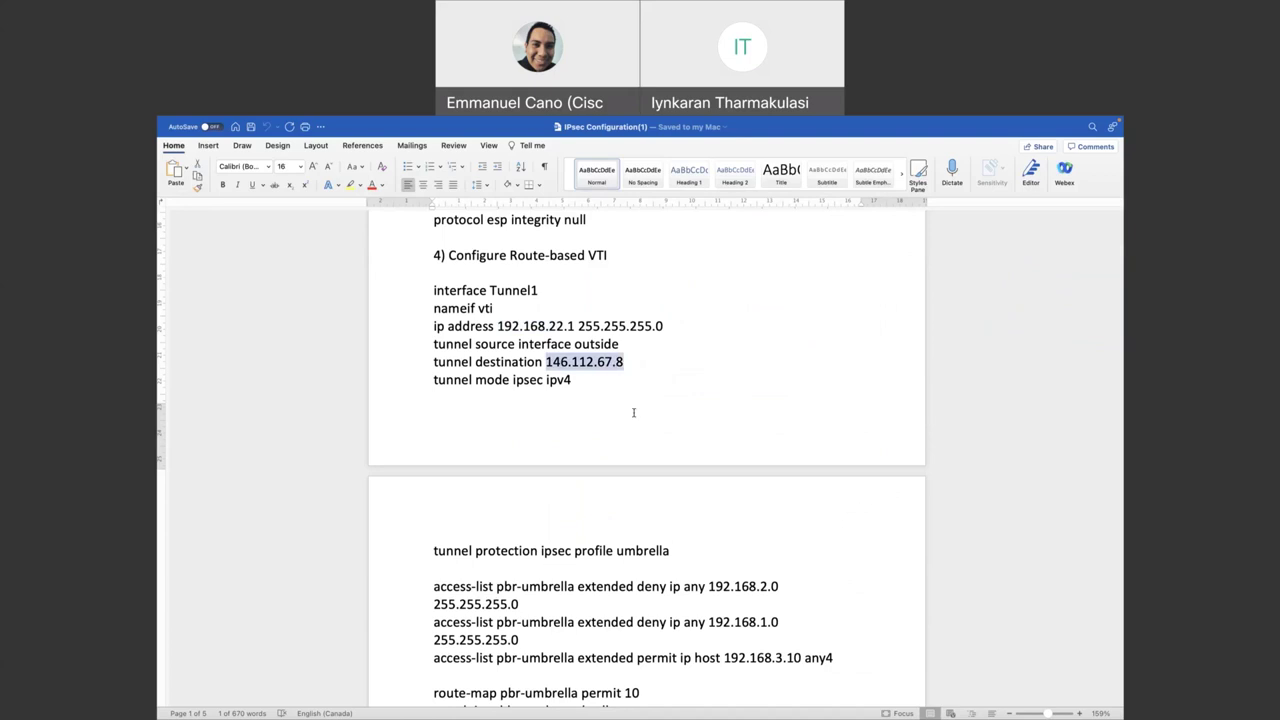
- Scroll to the route-map and highlight the next-hop line and address 192.168.22.2
scroll(633, 412, "down", 5)
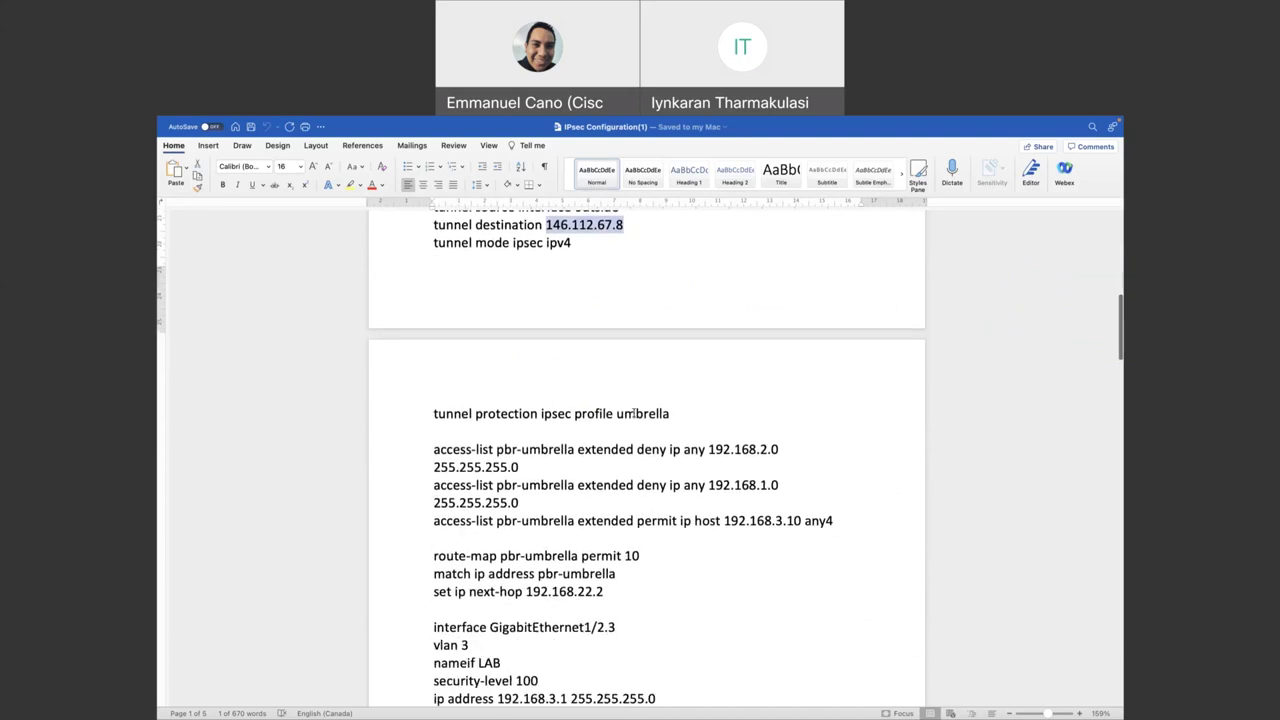
scroll(499, 268, "down", 2)
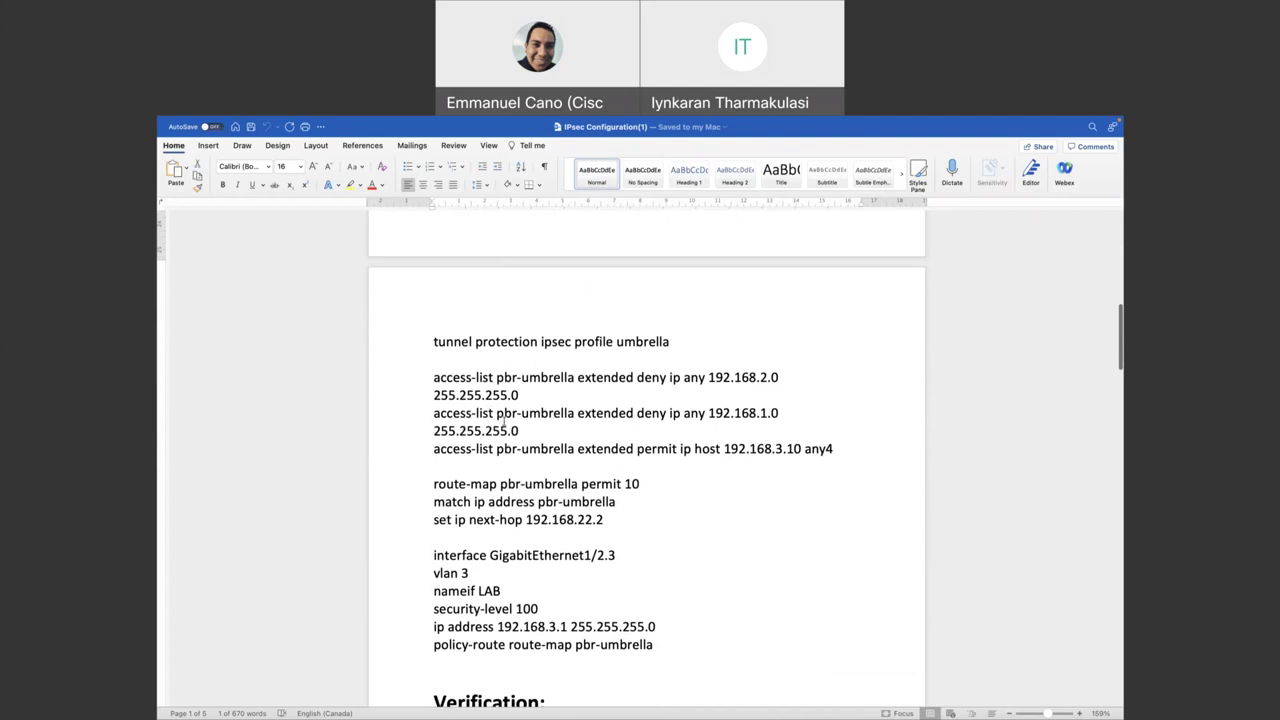
scroll(490, 487, "down", 2)
left_click_drag(434, 497, 609, 500)
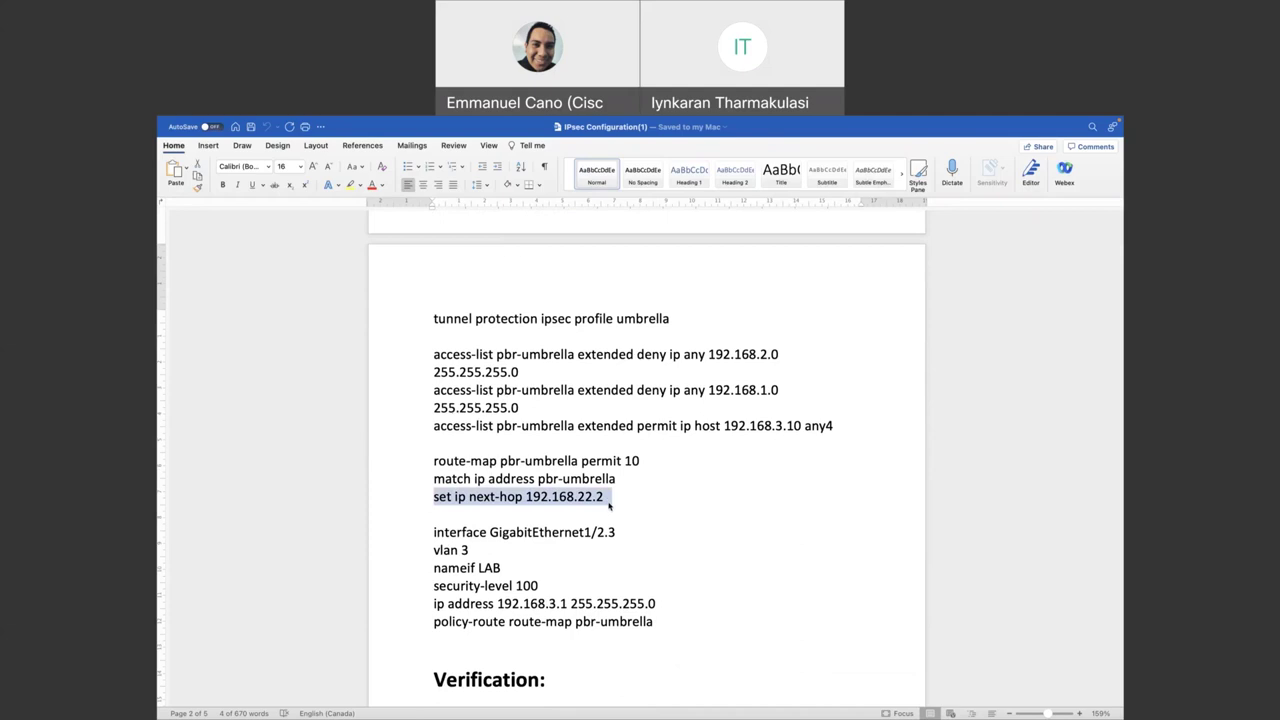
left_click(571, 499)
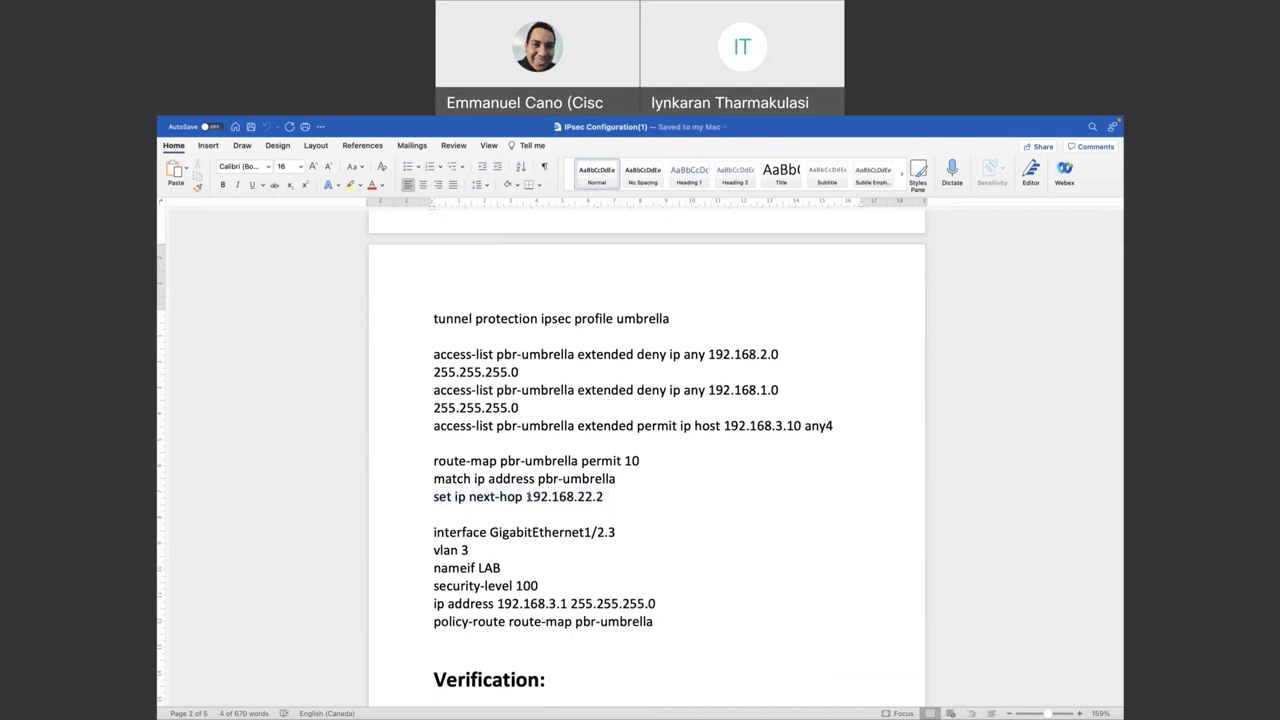
left_click_drag(526, 497, 603, 500)
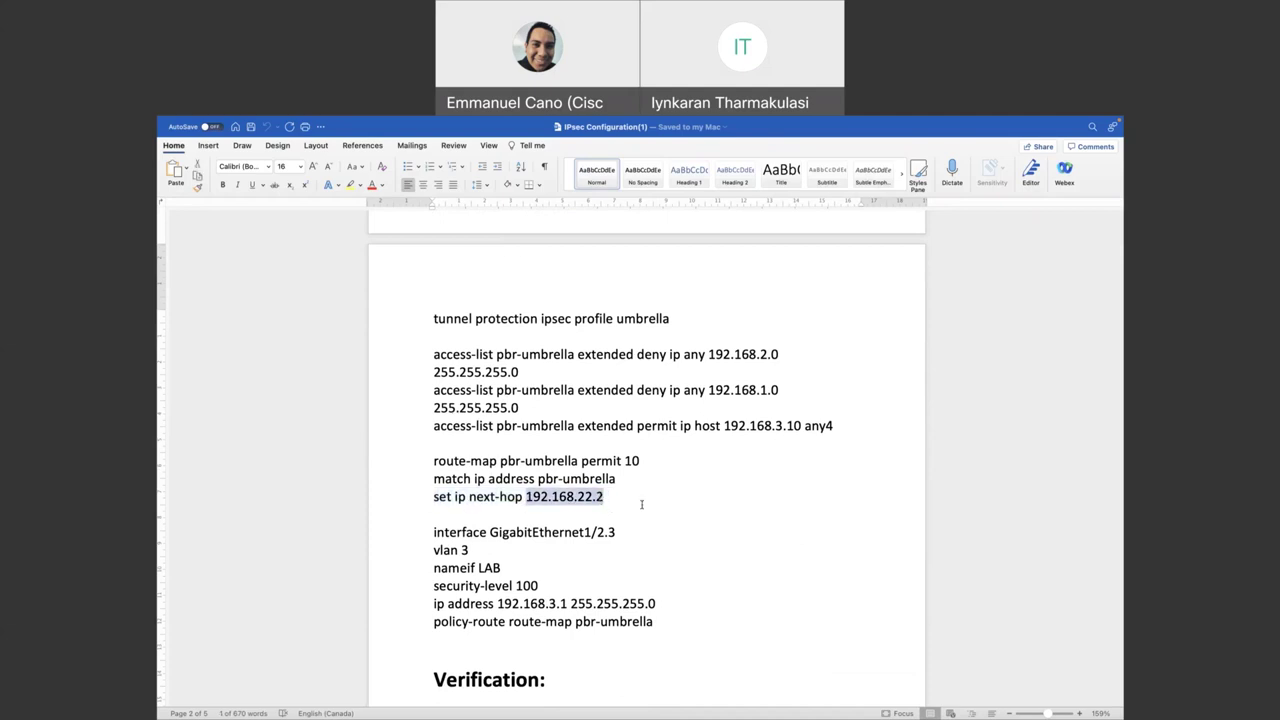
- Highlight the tunnel destination address 146.112.67.8
scroll(478, 486, "up", 3)
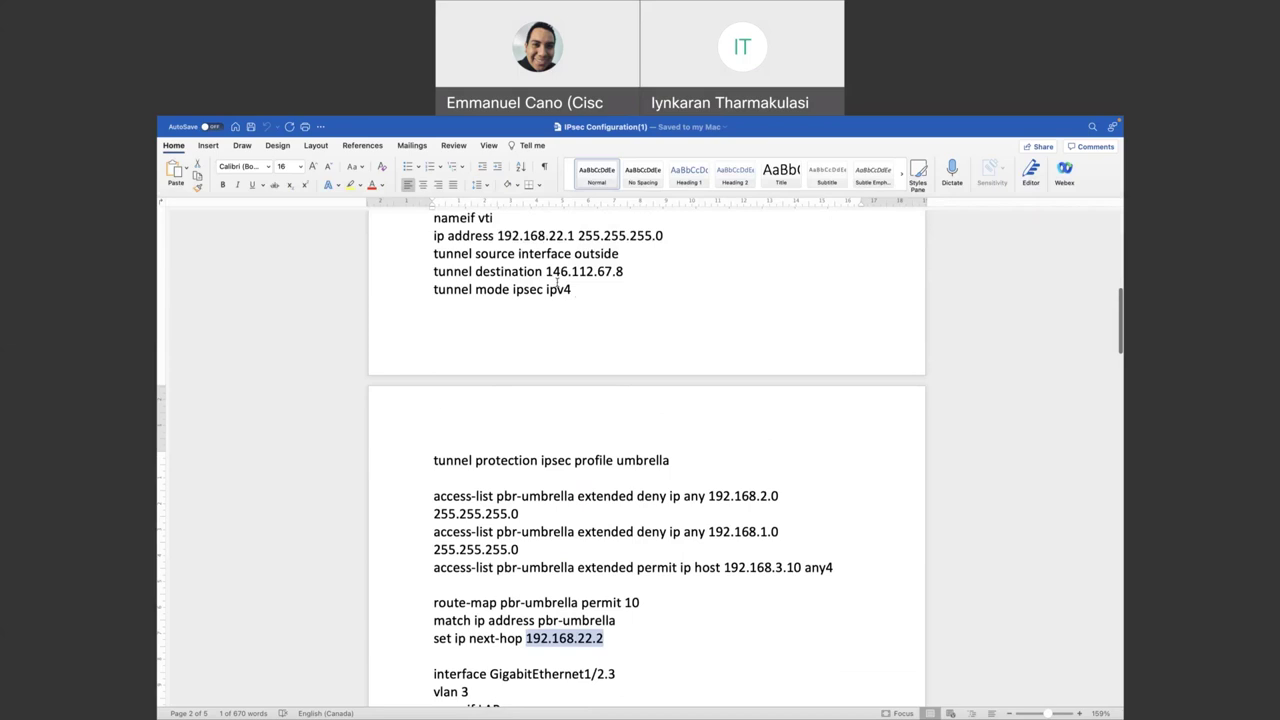
left_click_drag(546, 271, 618, 296)
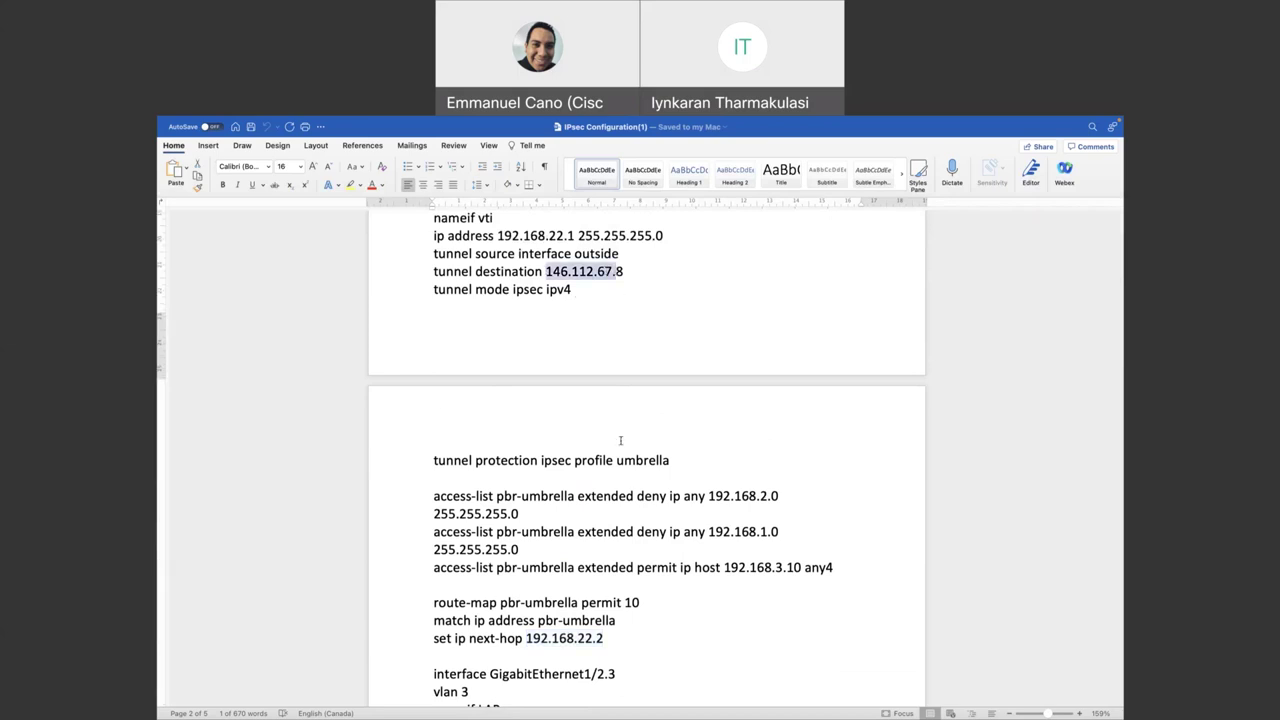
scroll(620, 440, "down", 2)
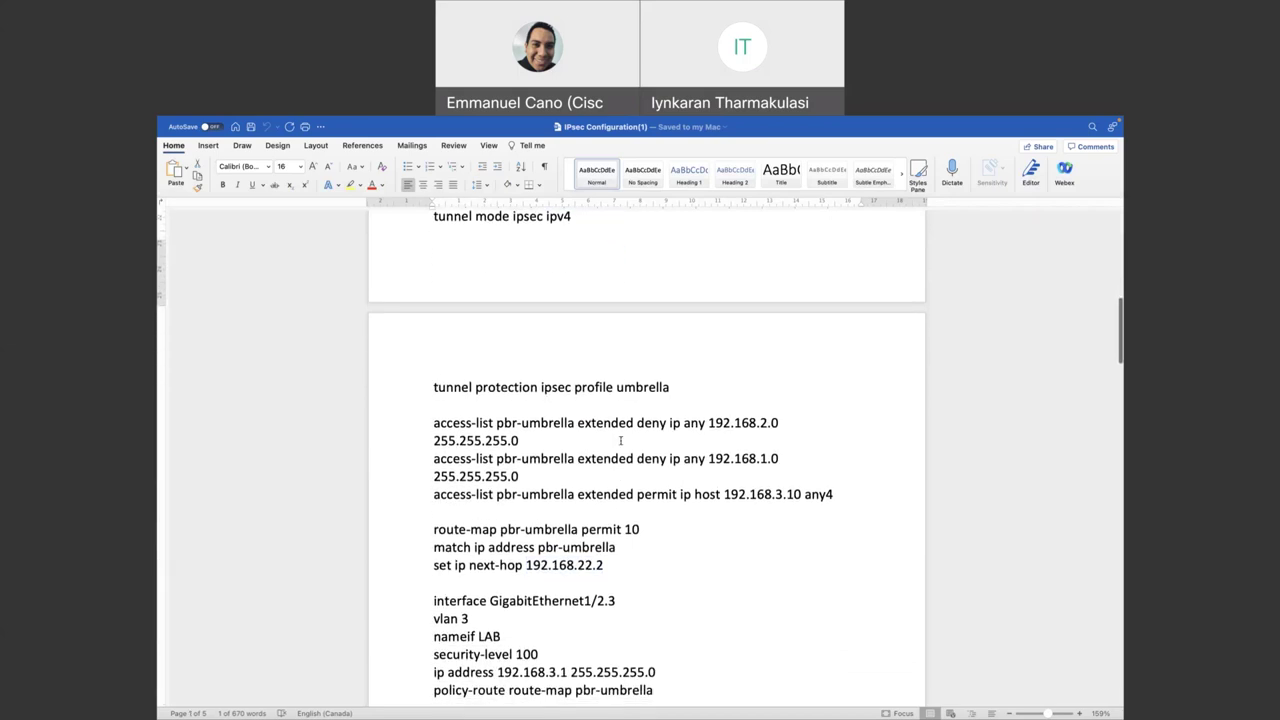
scroll(620, 440, "down", 3)
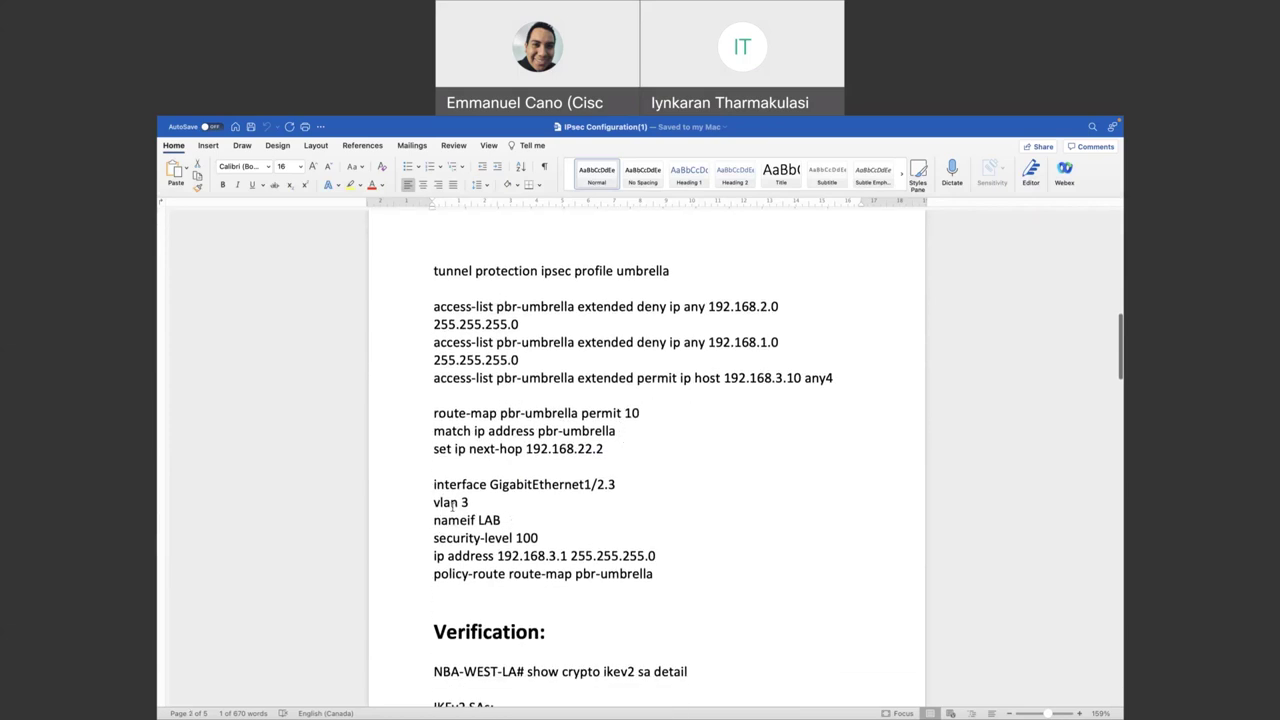
left_click_drag(431, 503, 484, 505)
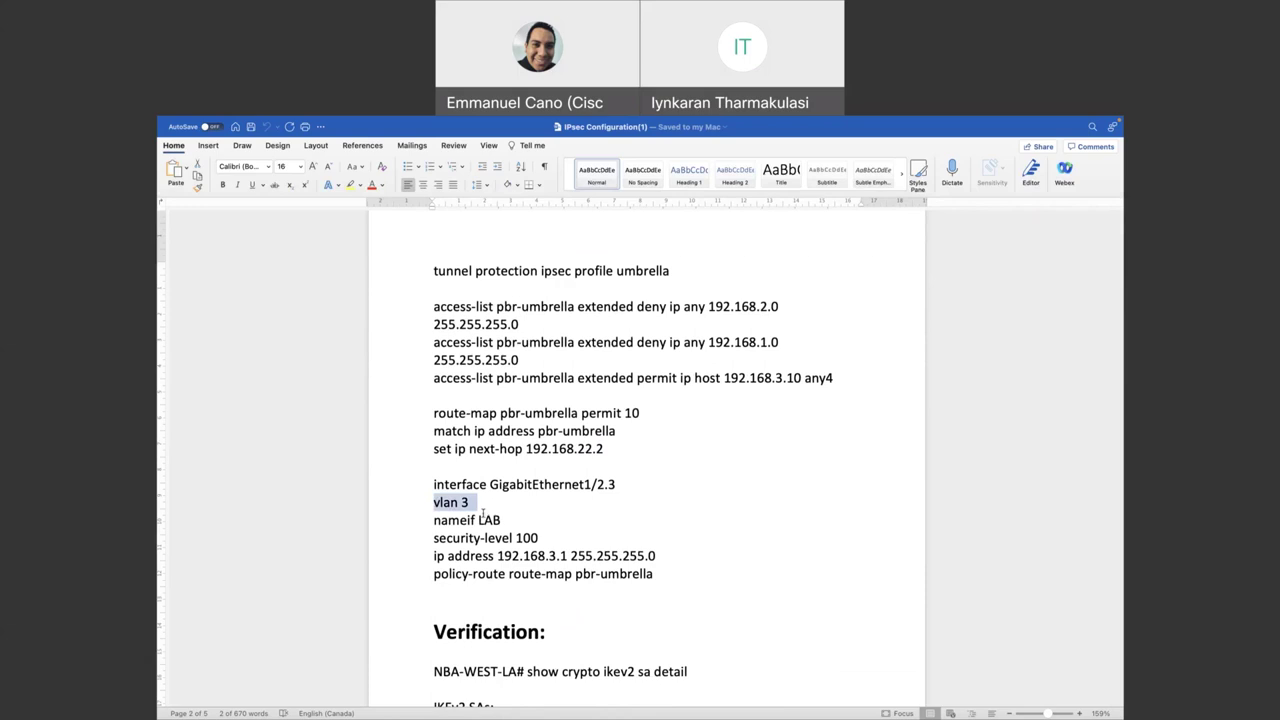
left_click_drag(479, 520, 538, 542)
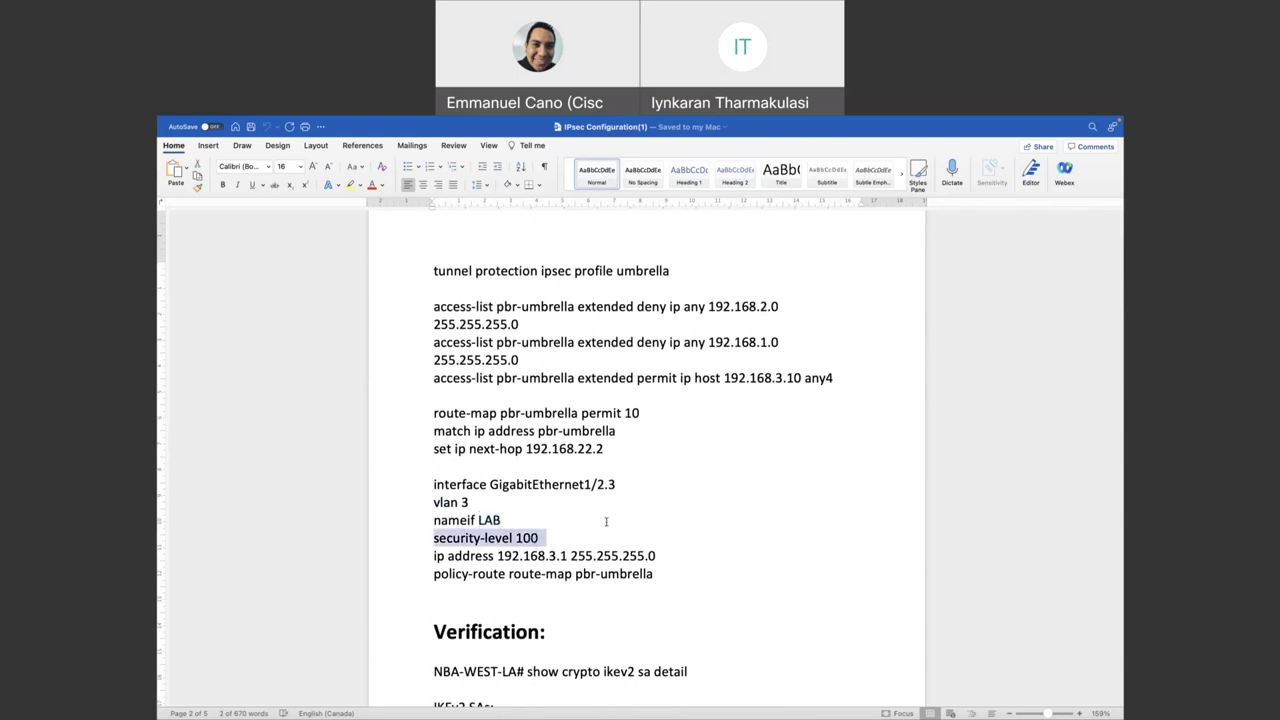
scroll(606, 521, "up", 3)
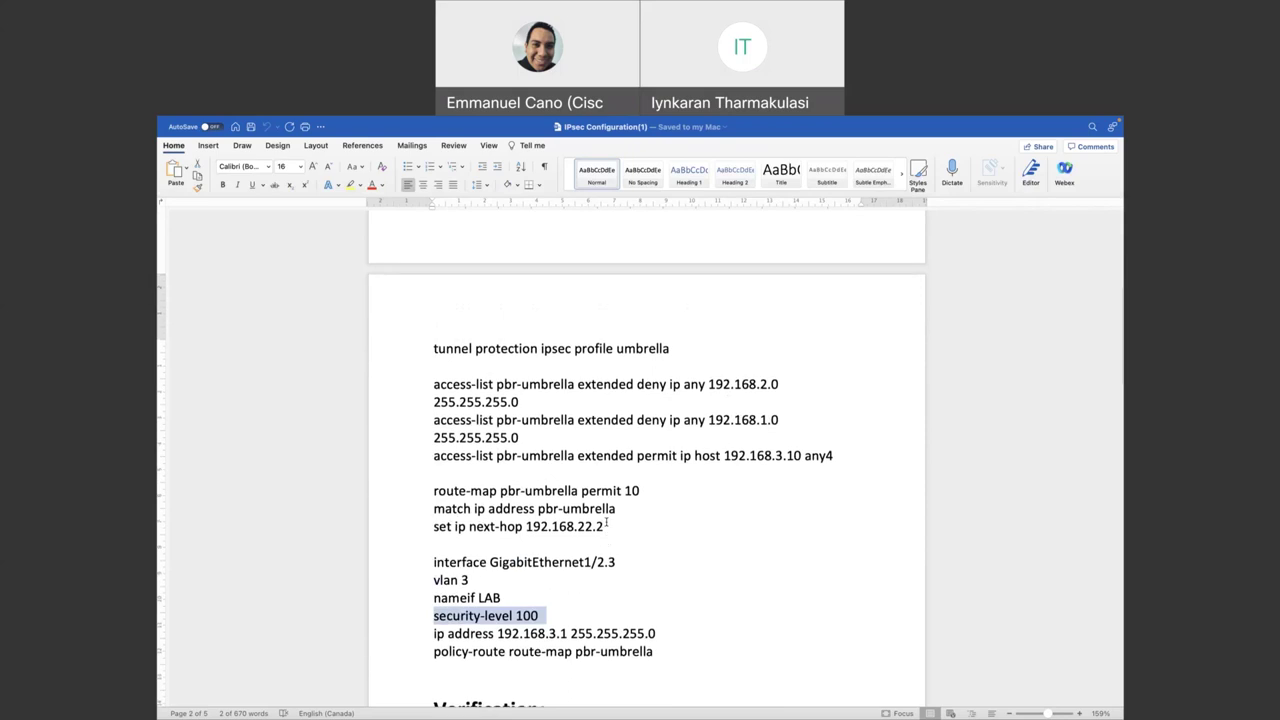
scroll(606, 525, "down", 1)
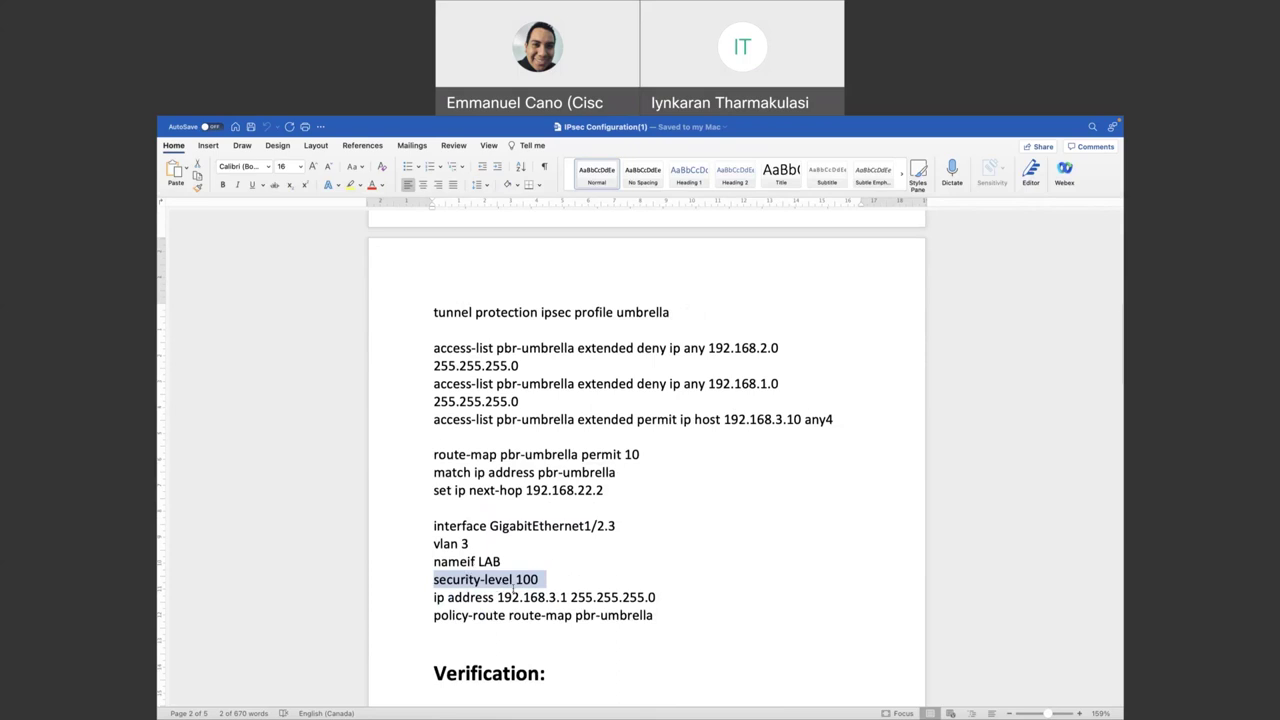
left_click(446, 584)
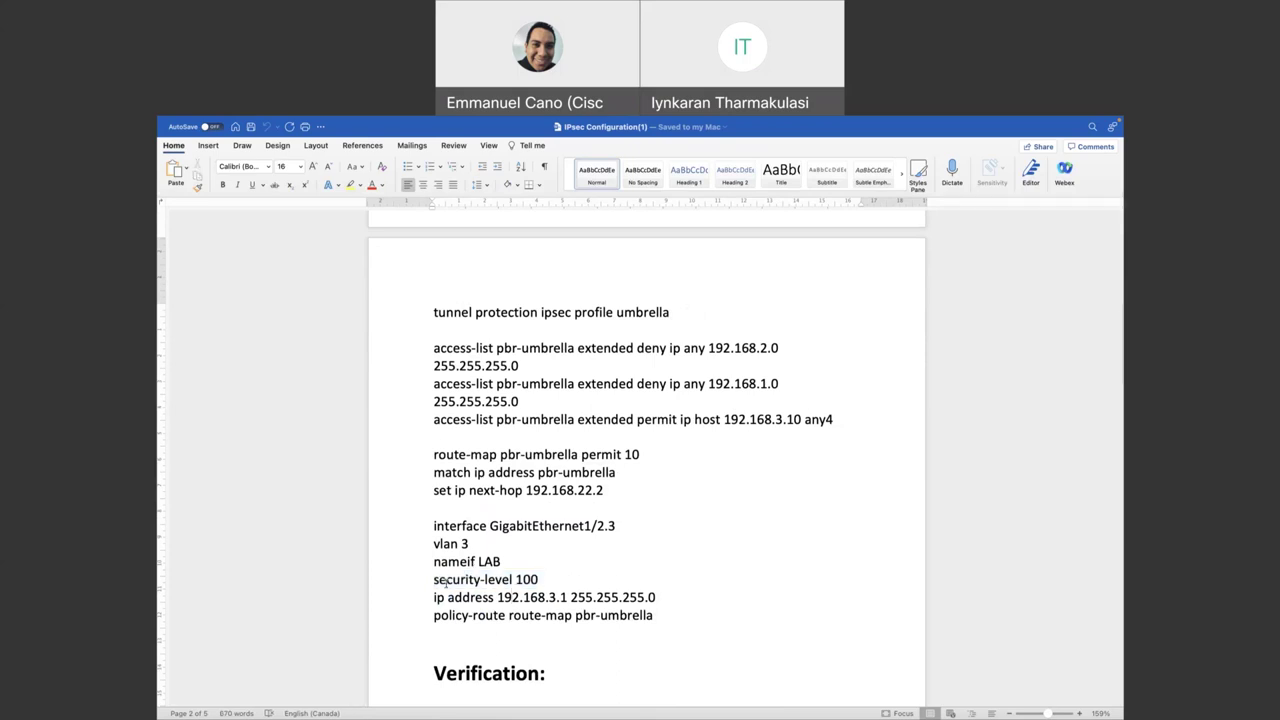
left_click_drag(434, 597, 561, 597)
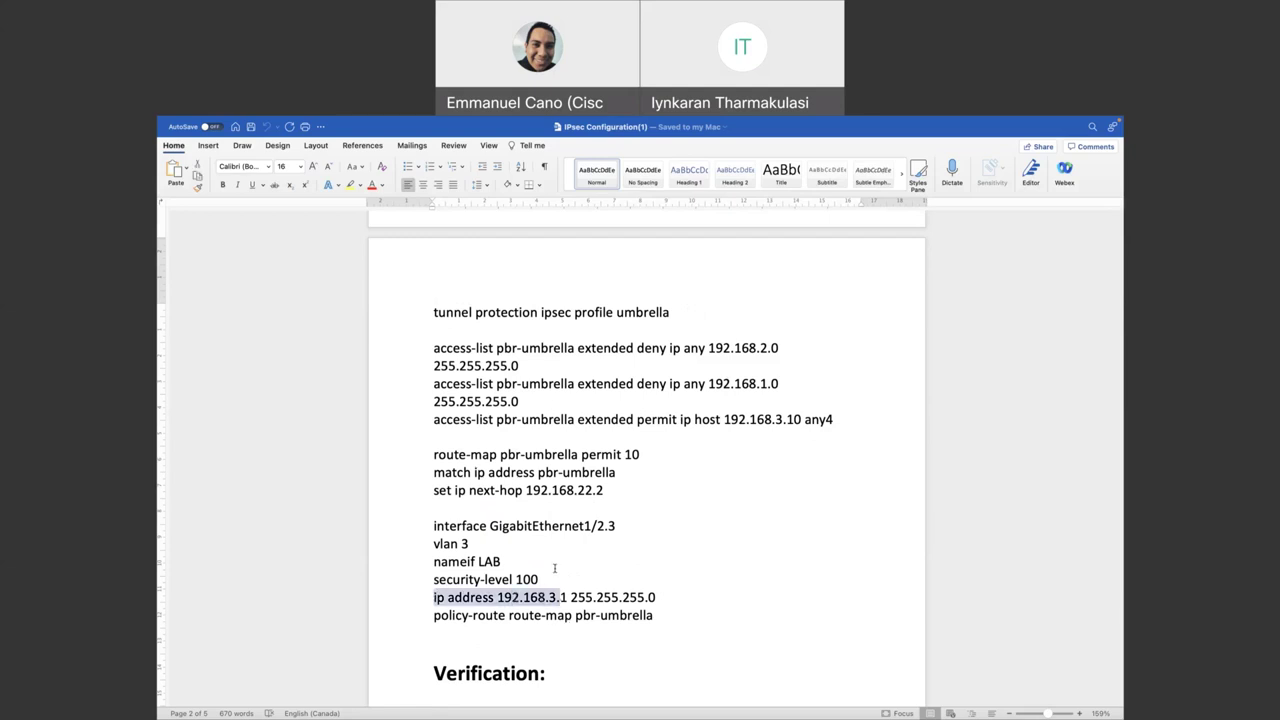
scroll(555, 569, "up", 1)
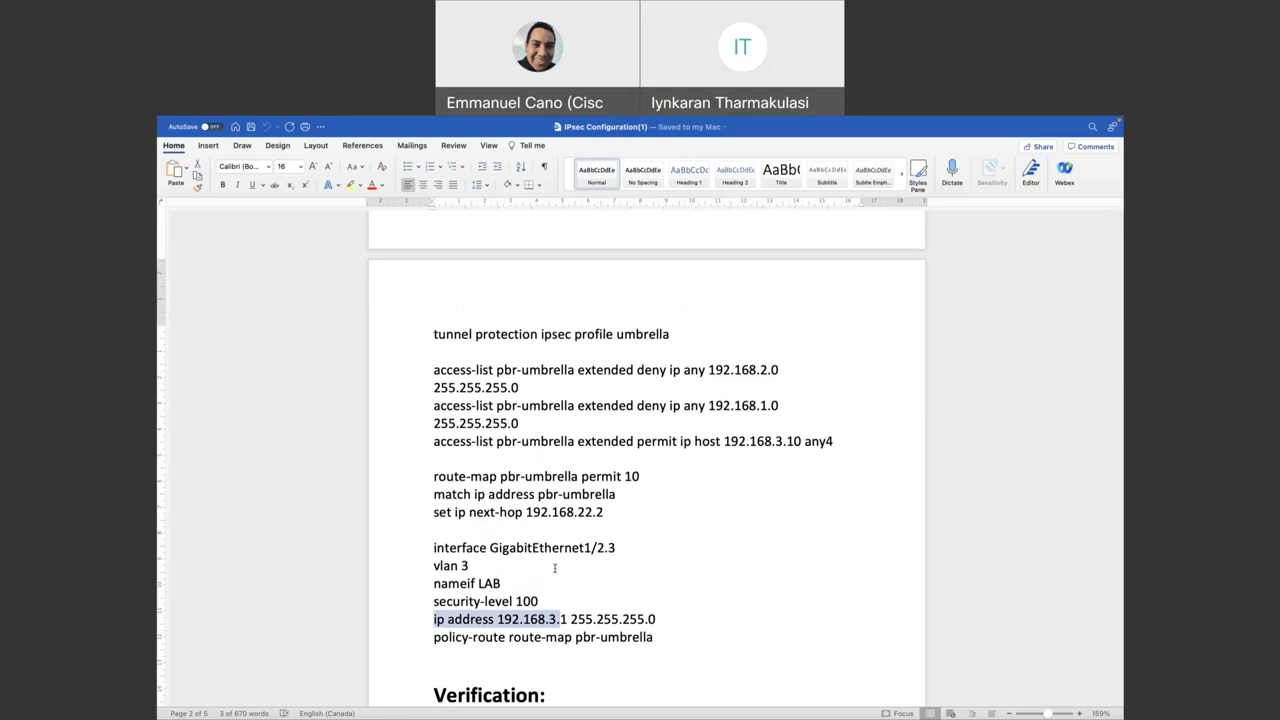
scroll(622, 465, "up", 1)
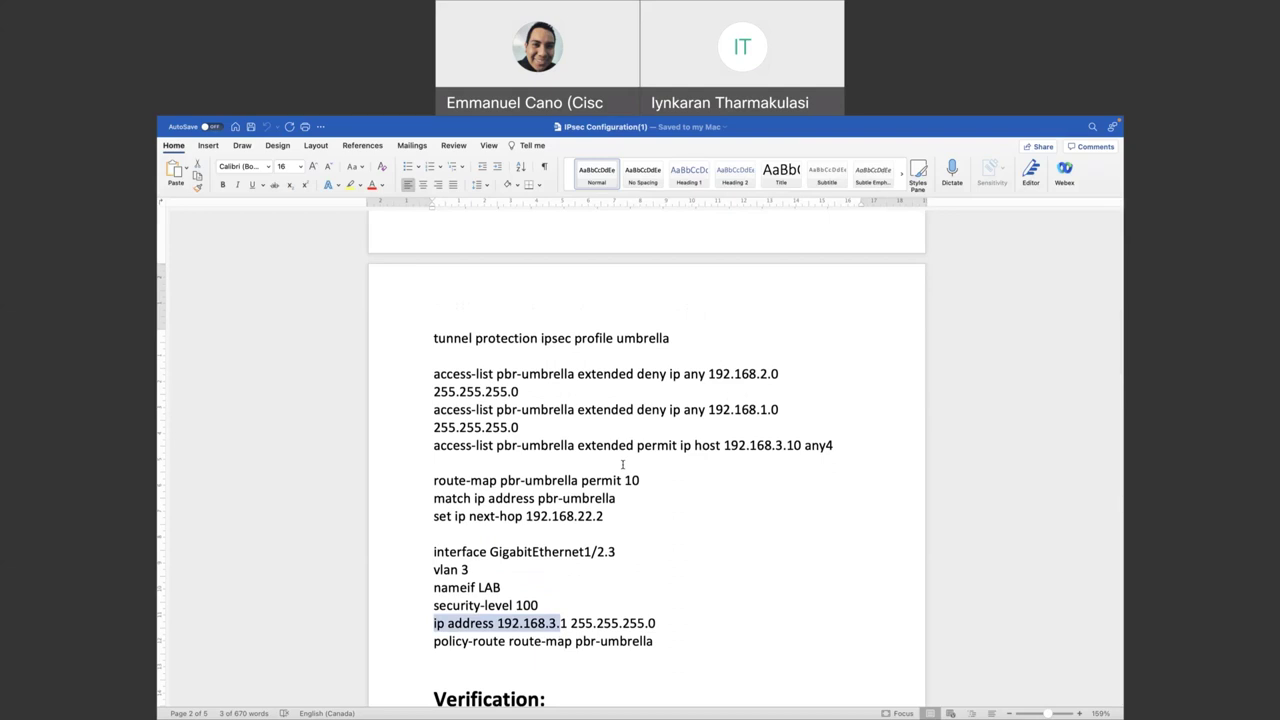
scroll(675, 390, "up", 2)
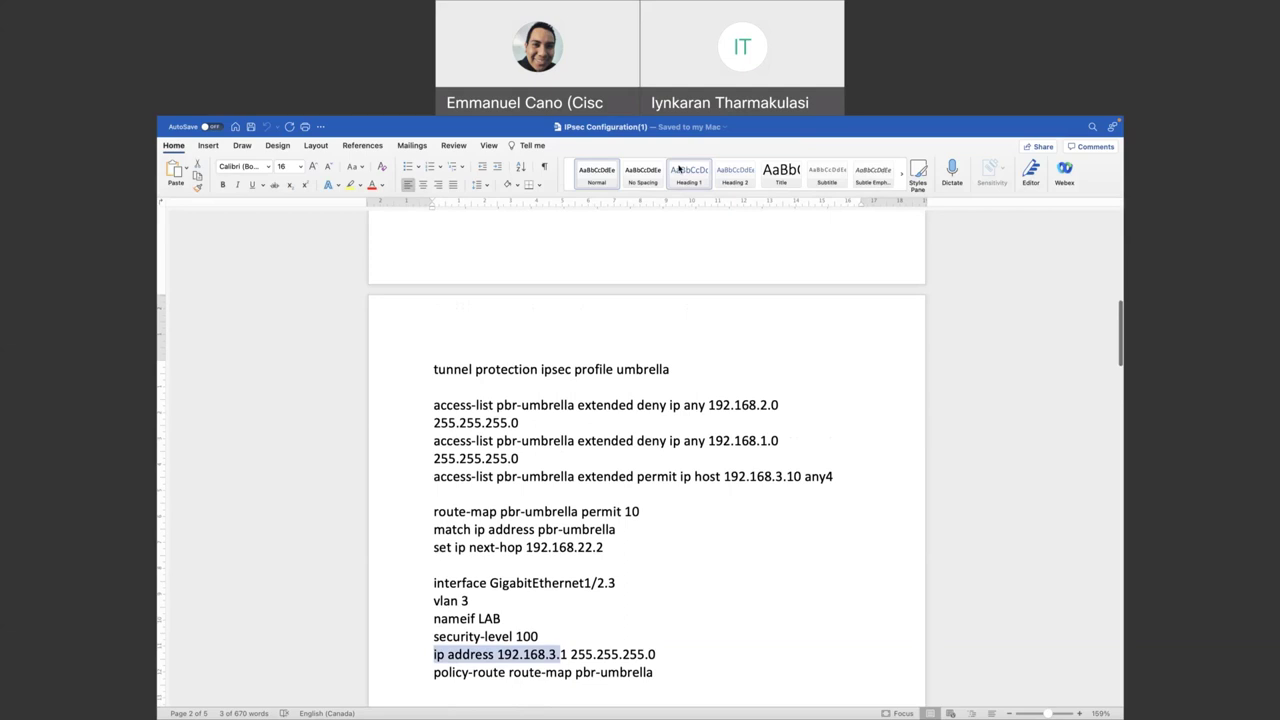
mouse_move(660, 150)
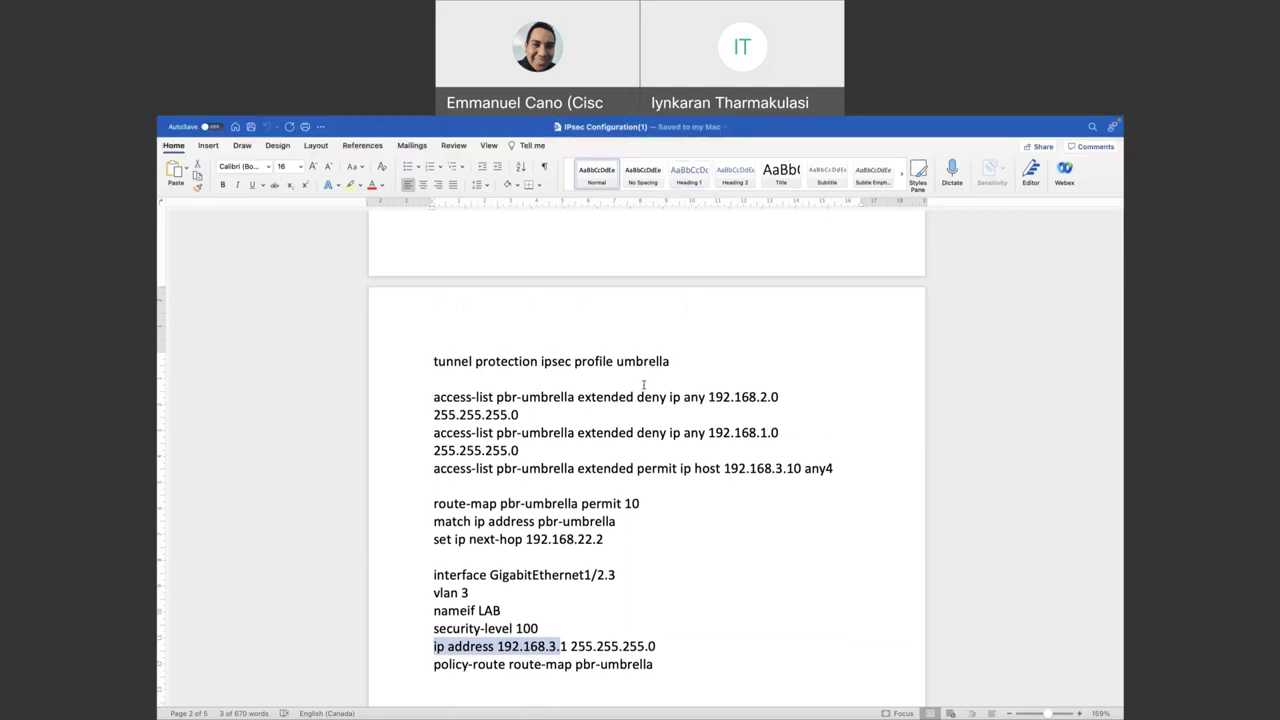
scroll(650, 372, "up", 1)
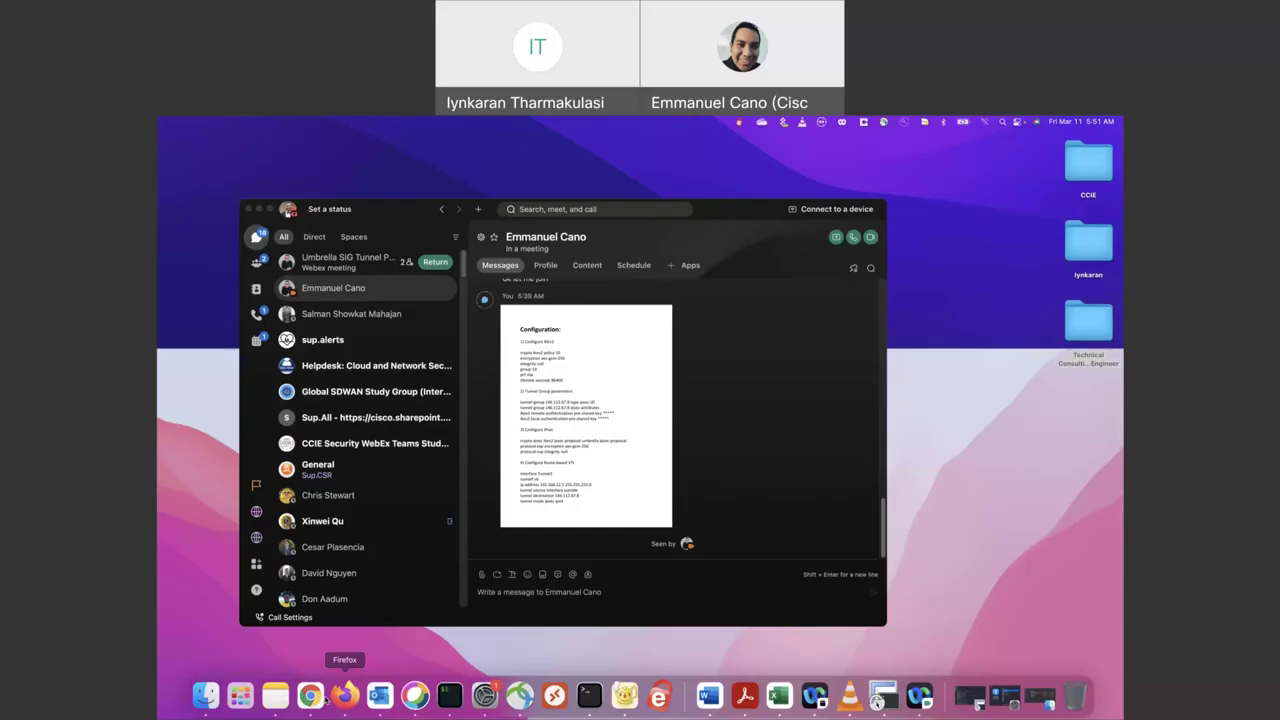
- Bring up Umbrella's Network Tunnels page showing NBA-EAST-TOR and NBA-WEST-LA as Established
left_click(310, 695)
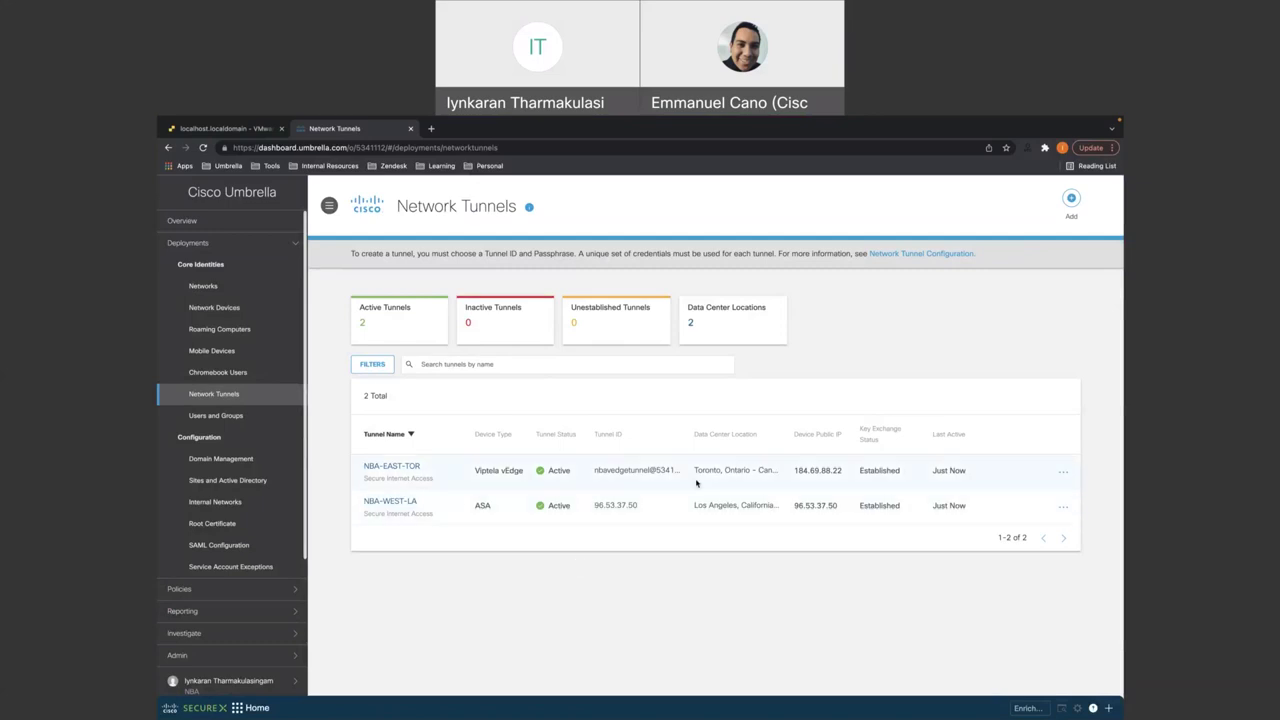
mouse_move(712, 509)
mouse_move(790, 712)
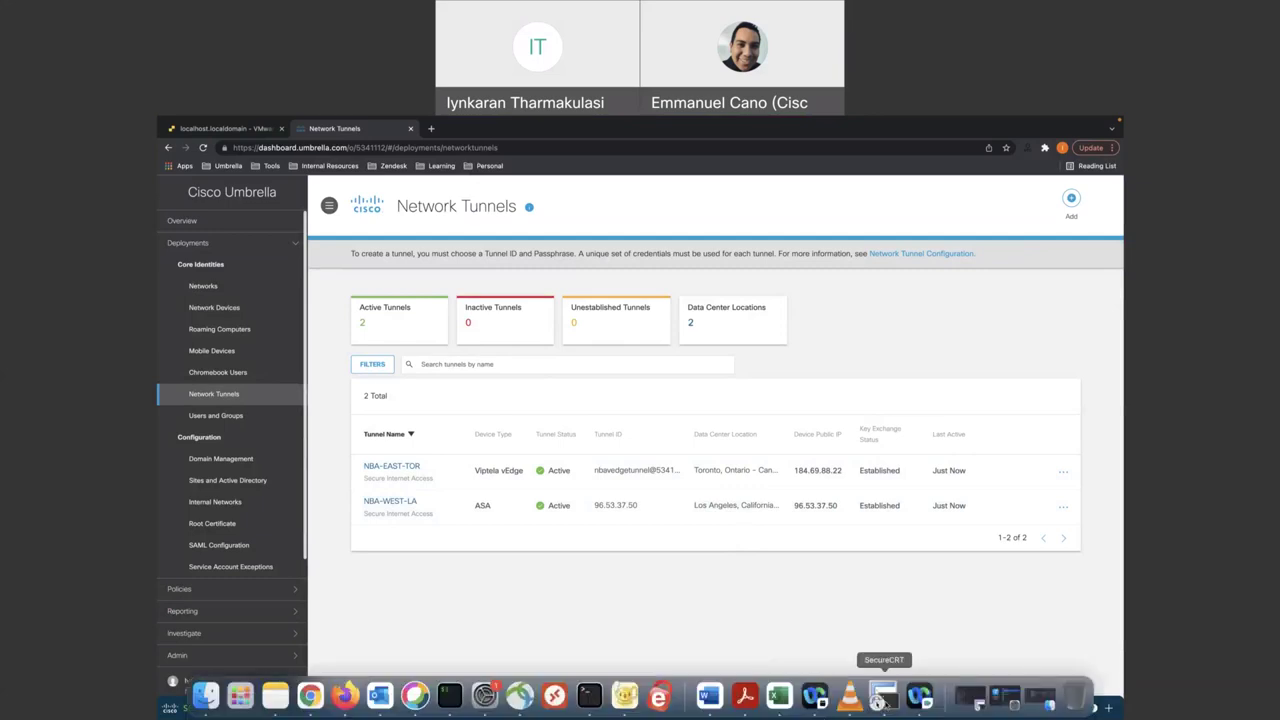
- Switch to the SecureCRT ASA session showing IKEv2 and IPsec SAs for peer 146.112.67.8
left_click(880, 701)
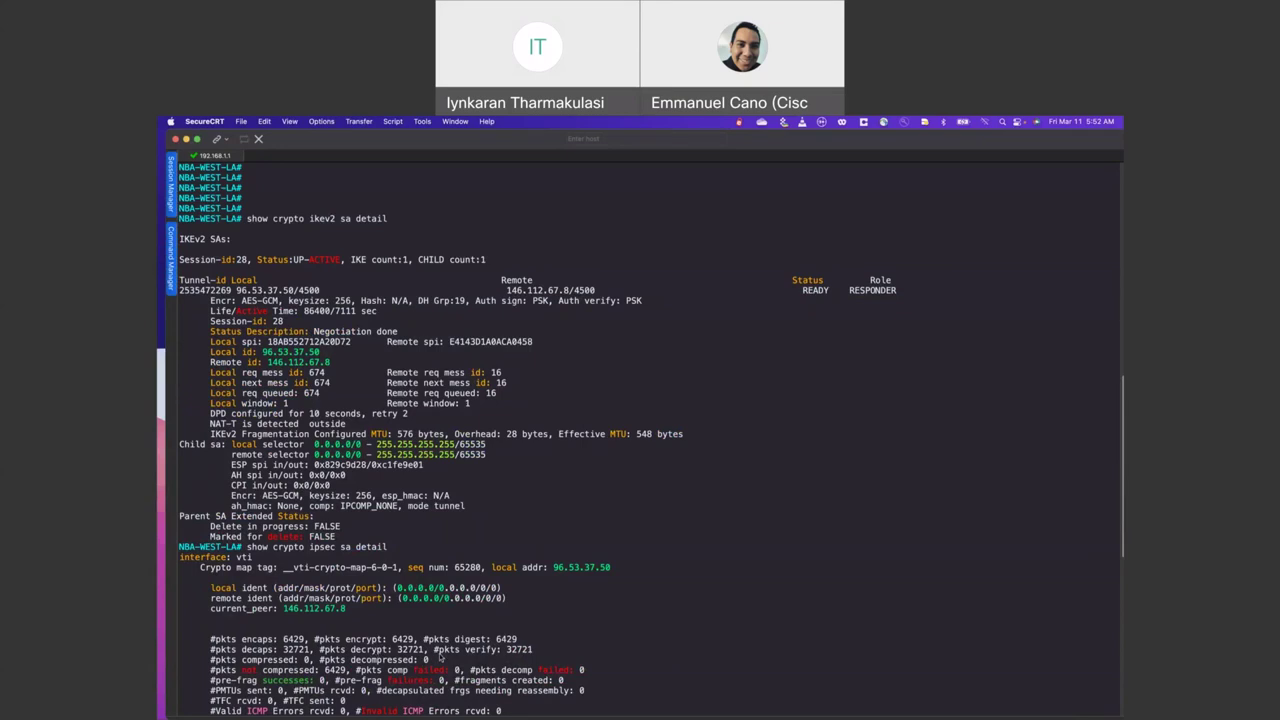
mouse_move(428, 697)
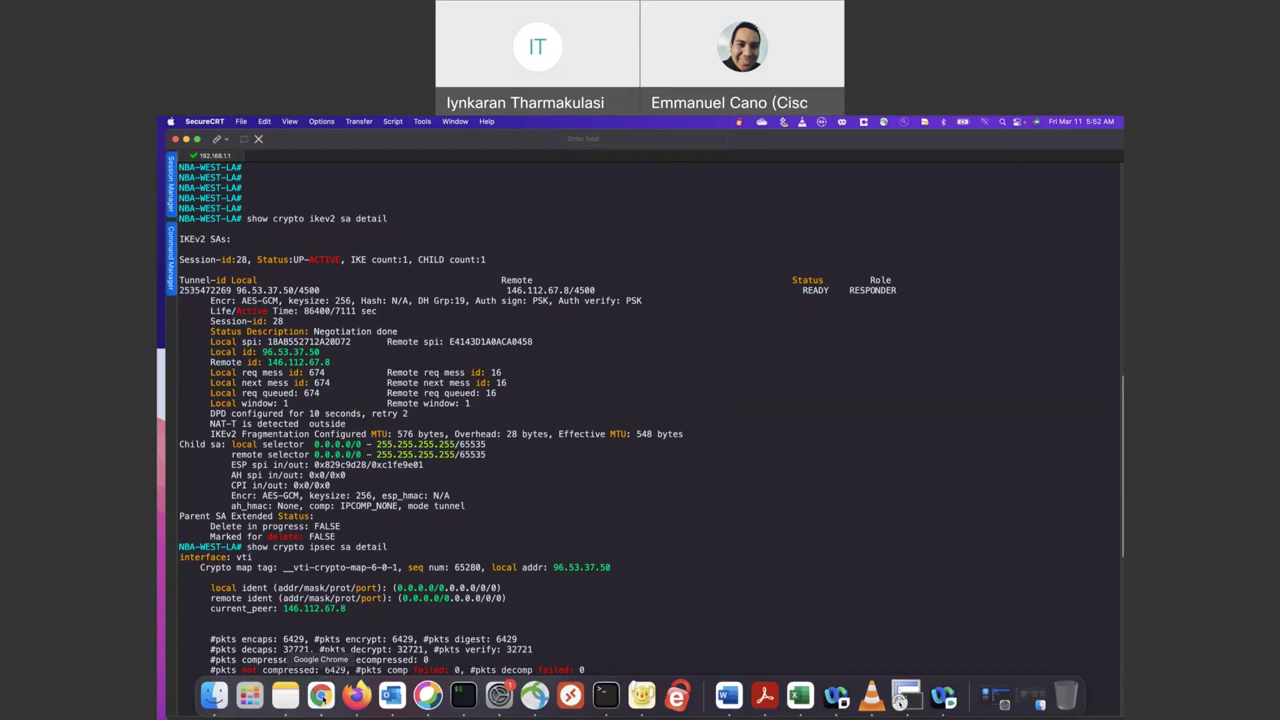
- Open the NBA-LA-WIN01-OFFICE VM's ESXi console and sign in with the account password
left_click(320, 693)
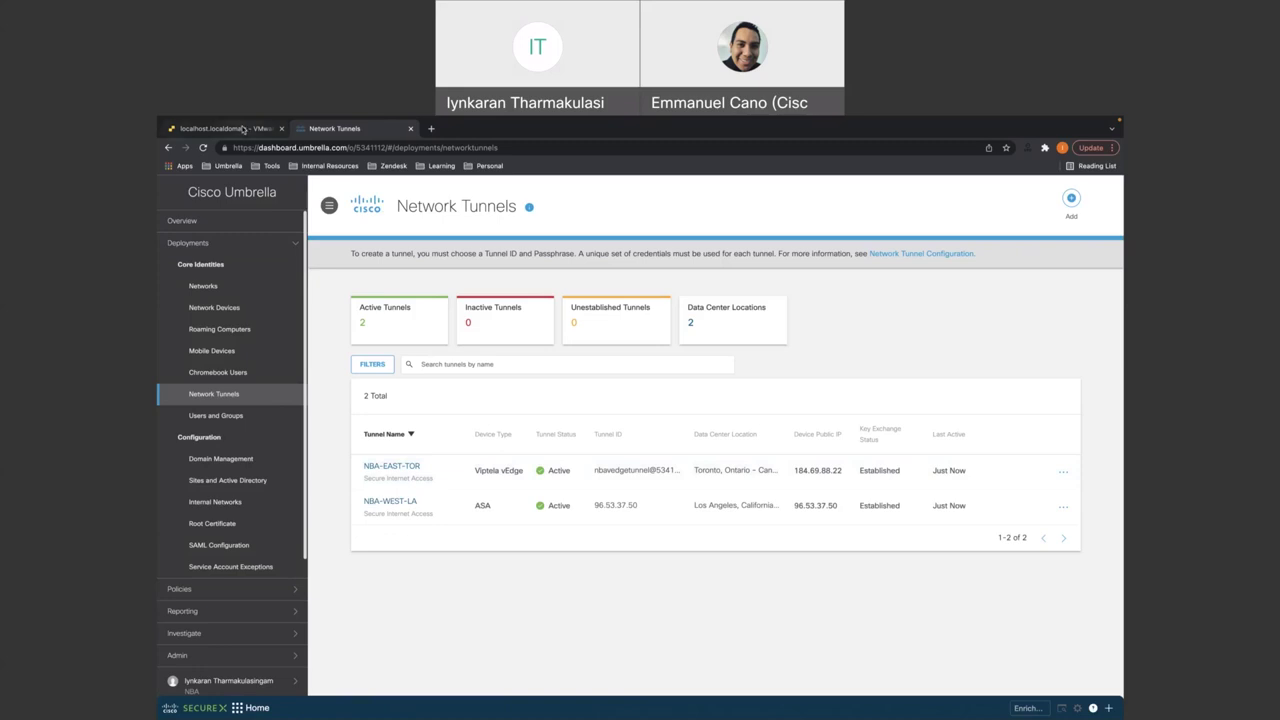
left_click(242, 128)
left_click(496, 353)
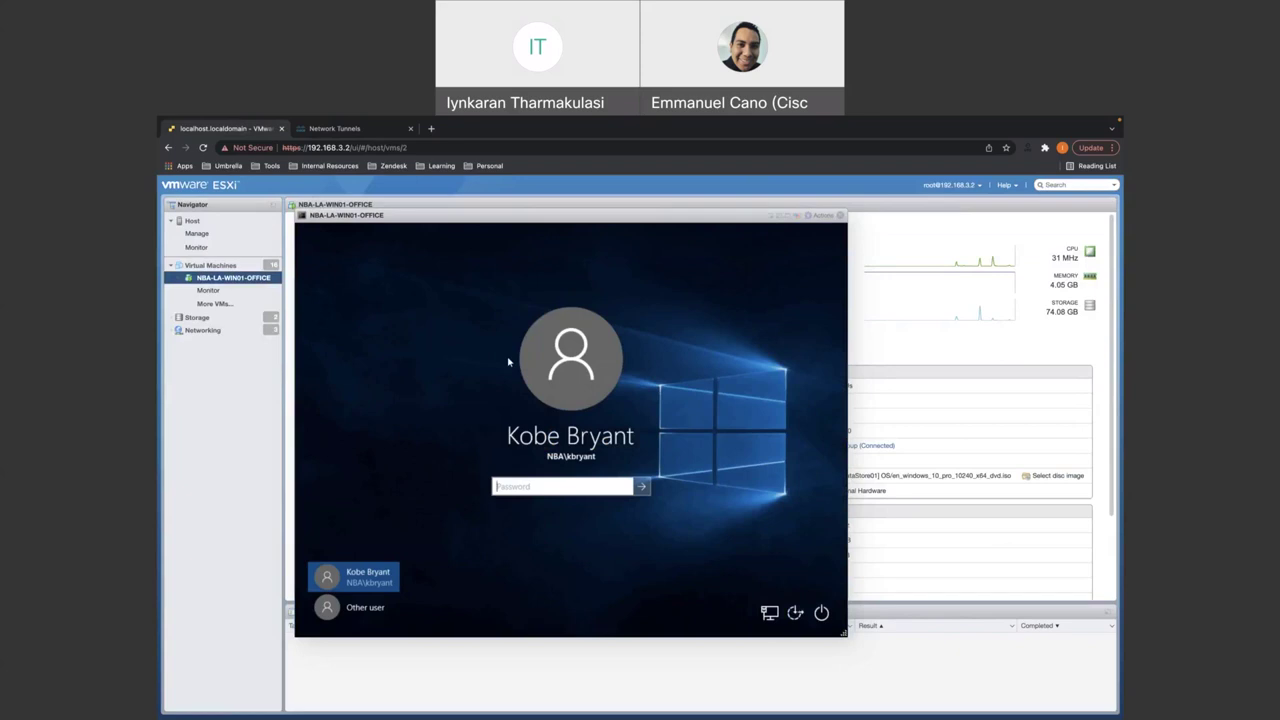
type("••••••••••••")
key("Return")
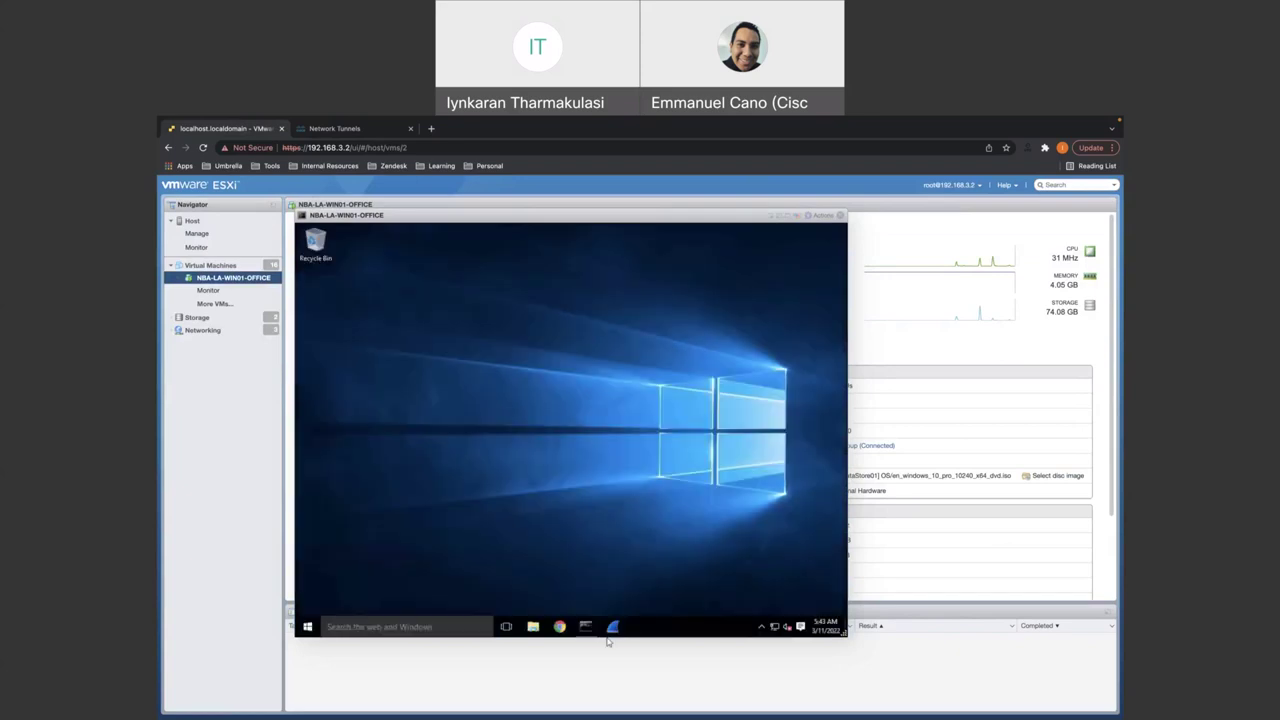
- Run ipconfig in Command Prompt to confirm 192.168.3.10, then launch Chrome
left_click(585, 624)
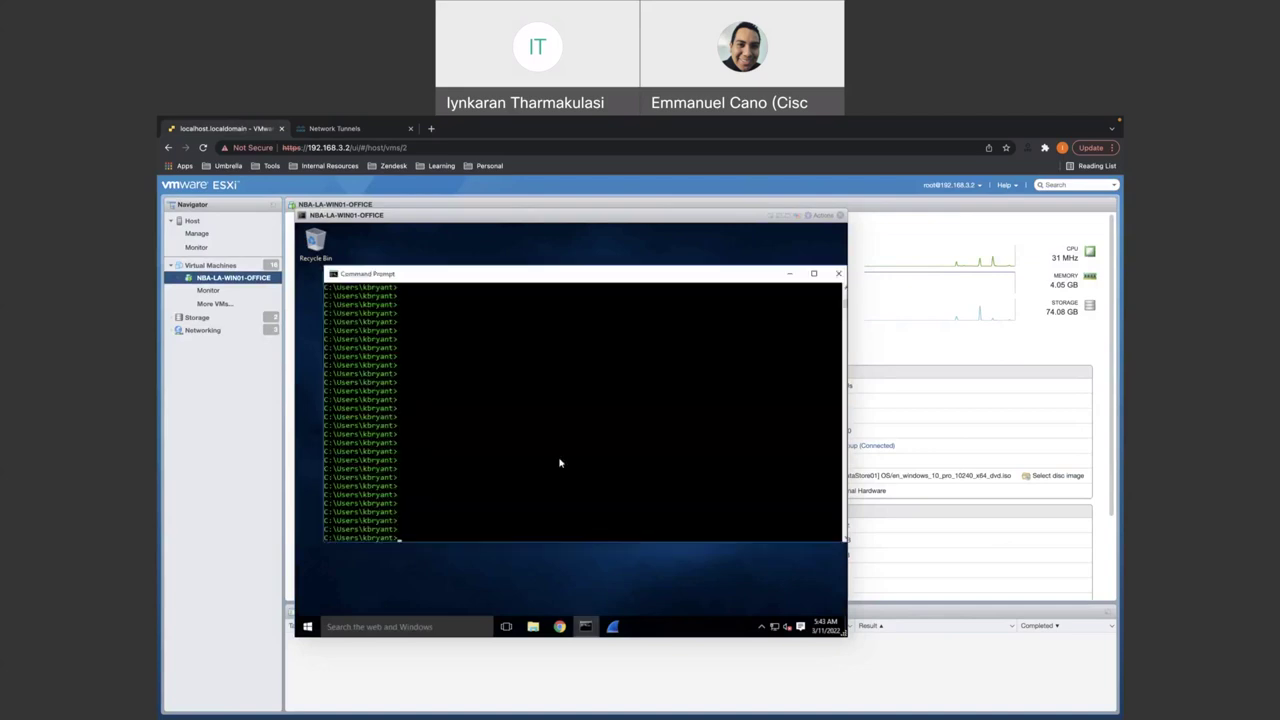
type("ipconfig")
key("Return")
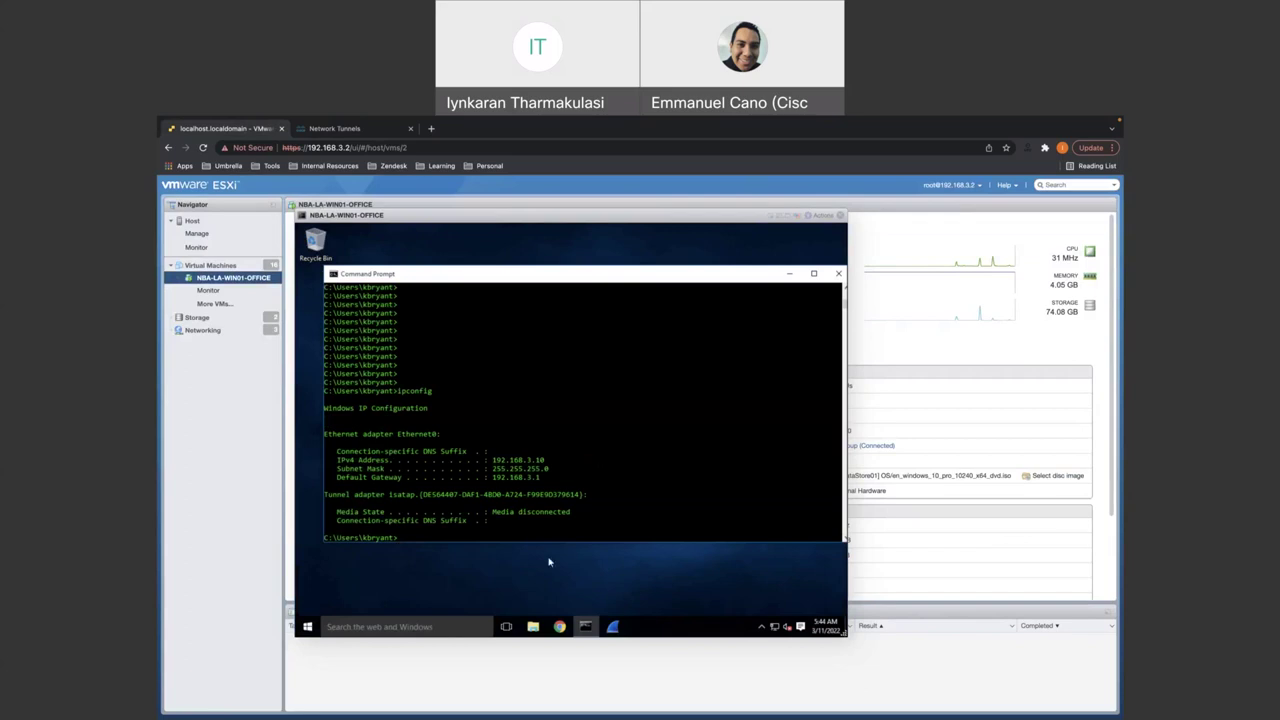
left_click(560, 627)
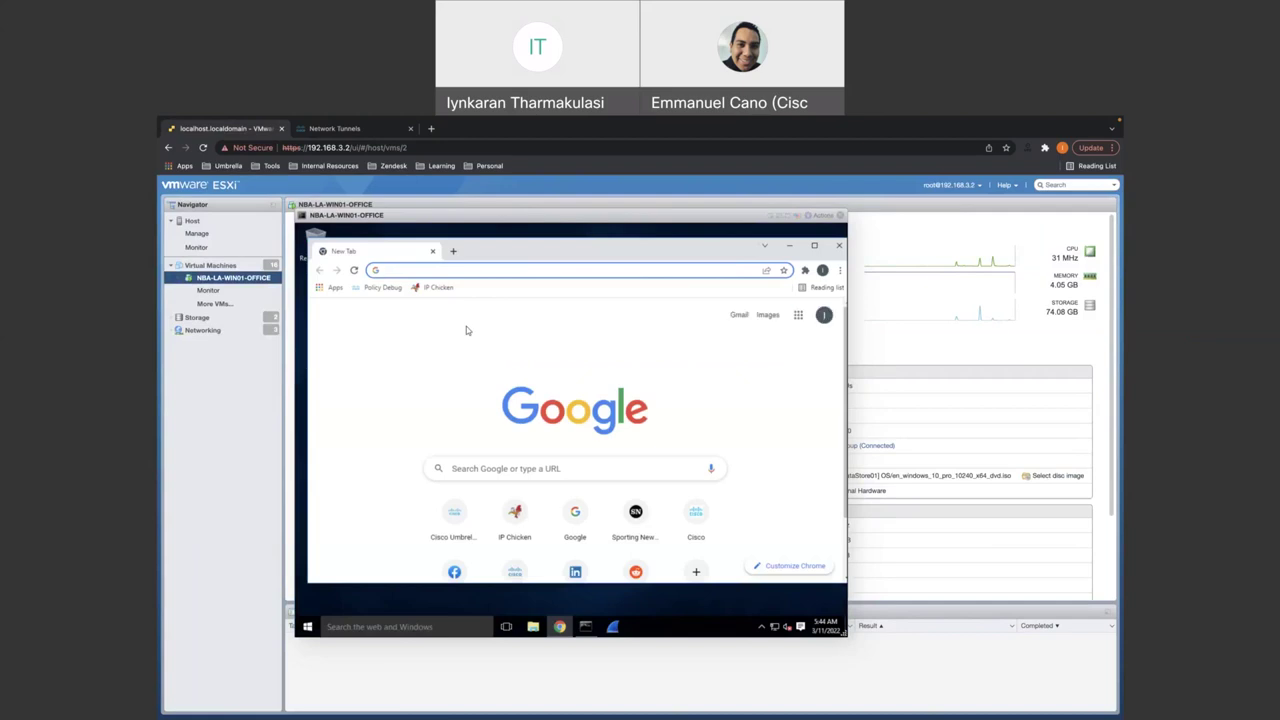
- Check on IP Chicken that the VM's public IP is 155.190.3.6, then return to Network Tunnels
left_click(432, 289)
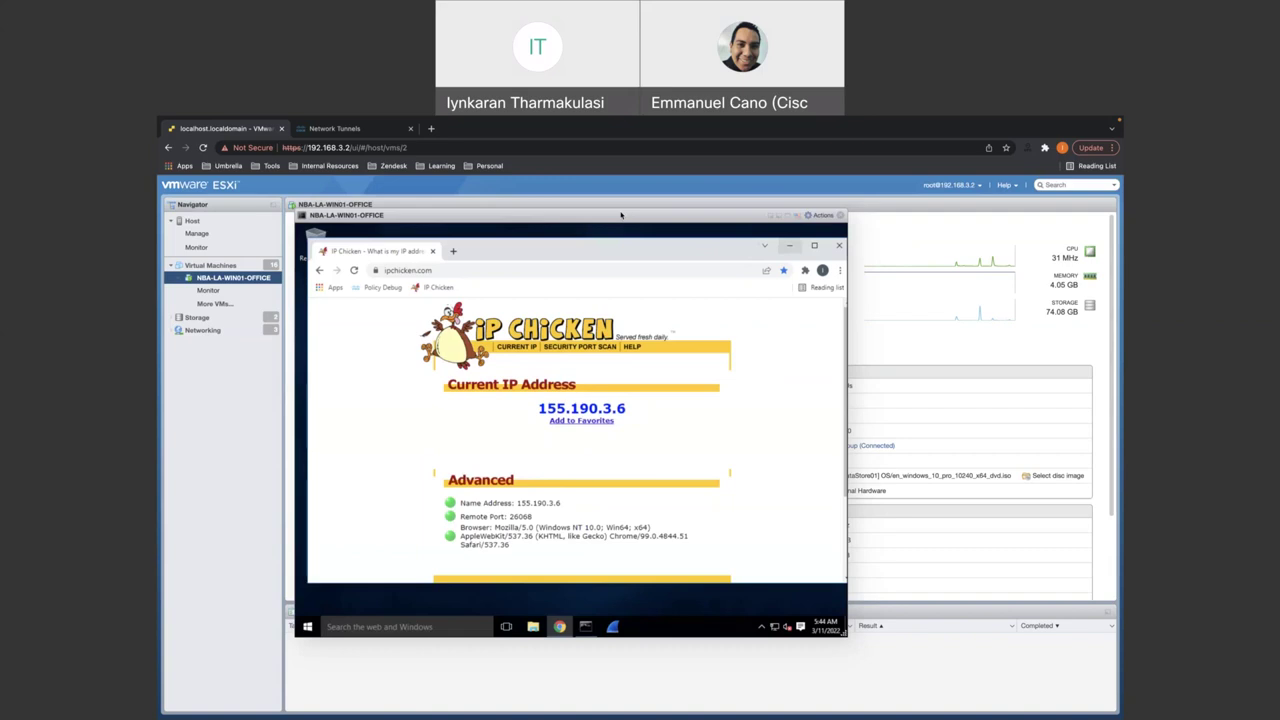
left_click(355, 130)
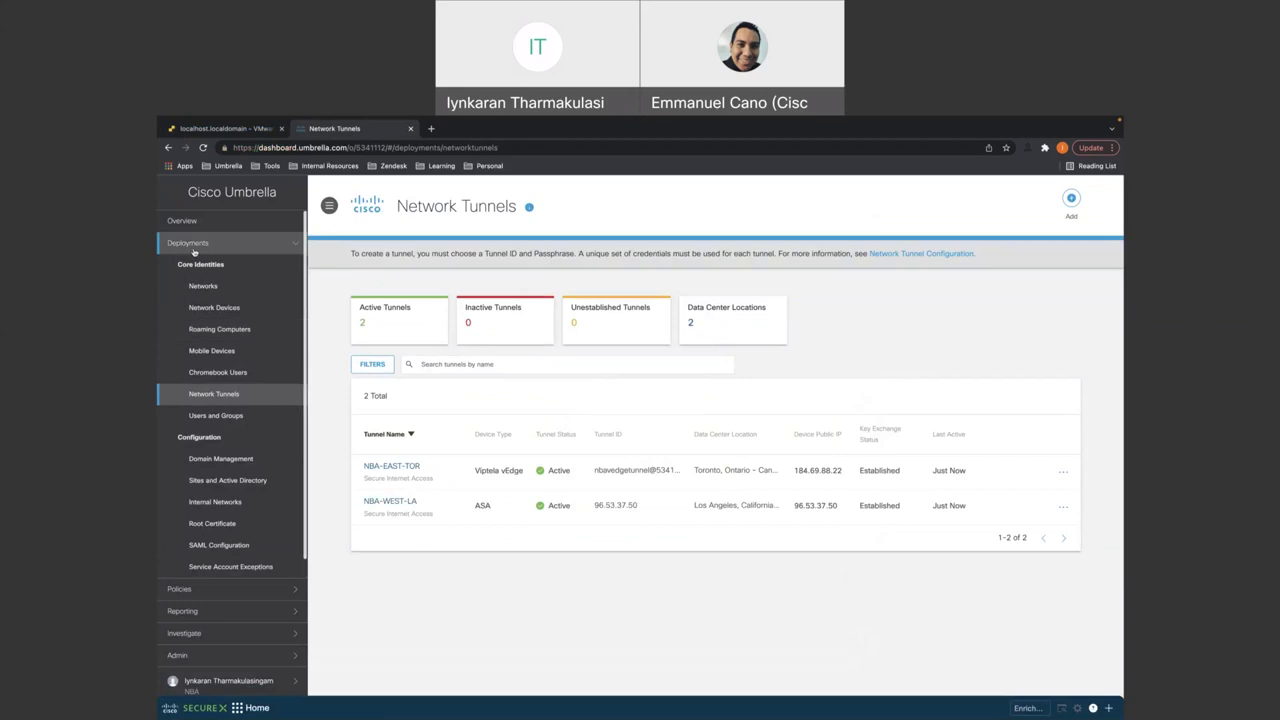
- Navigate the sidebar to Policies > Management > Firewall Policy, showing only the Default Rule
left_click(194, 252)
left_click(190, 308)
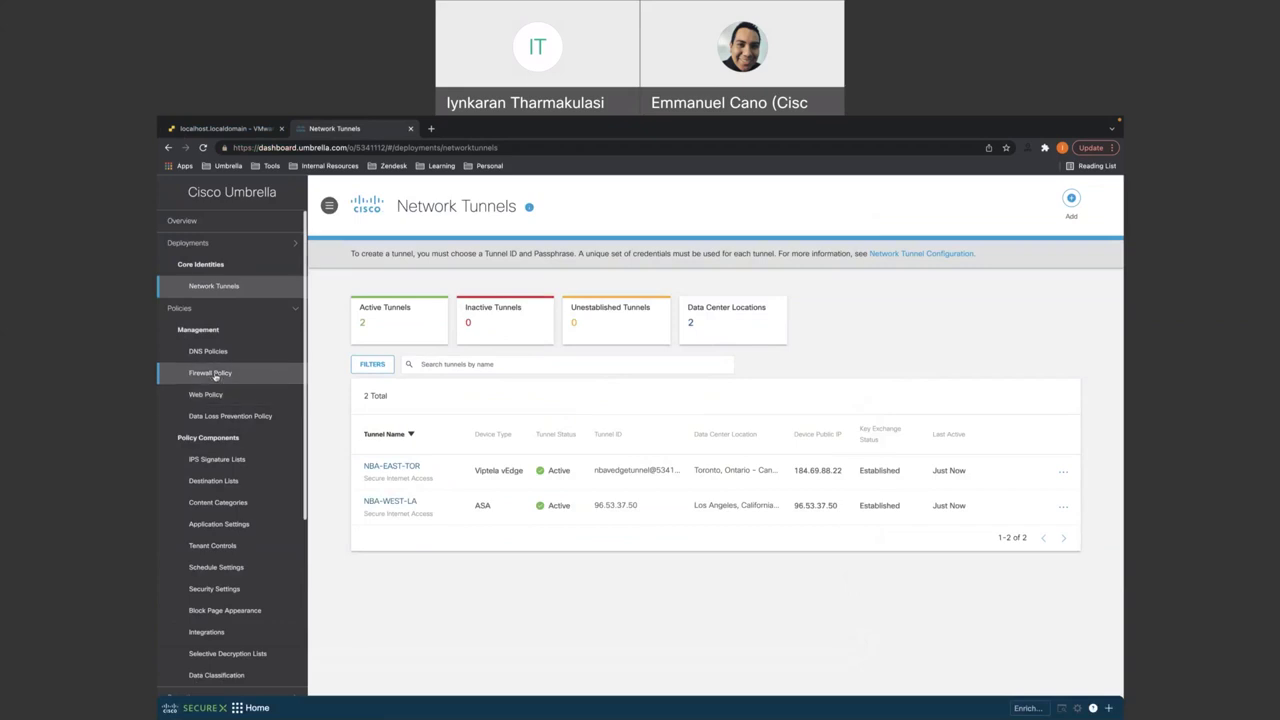
left_click(212, 373)
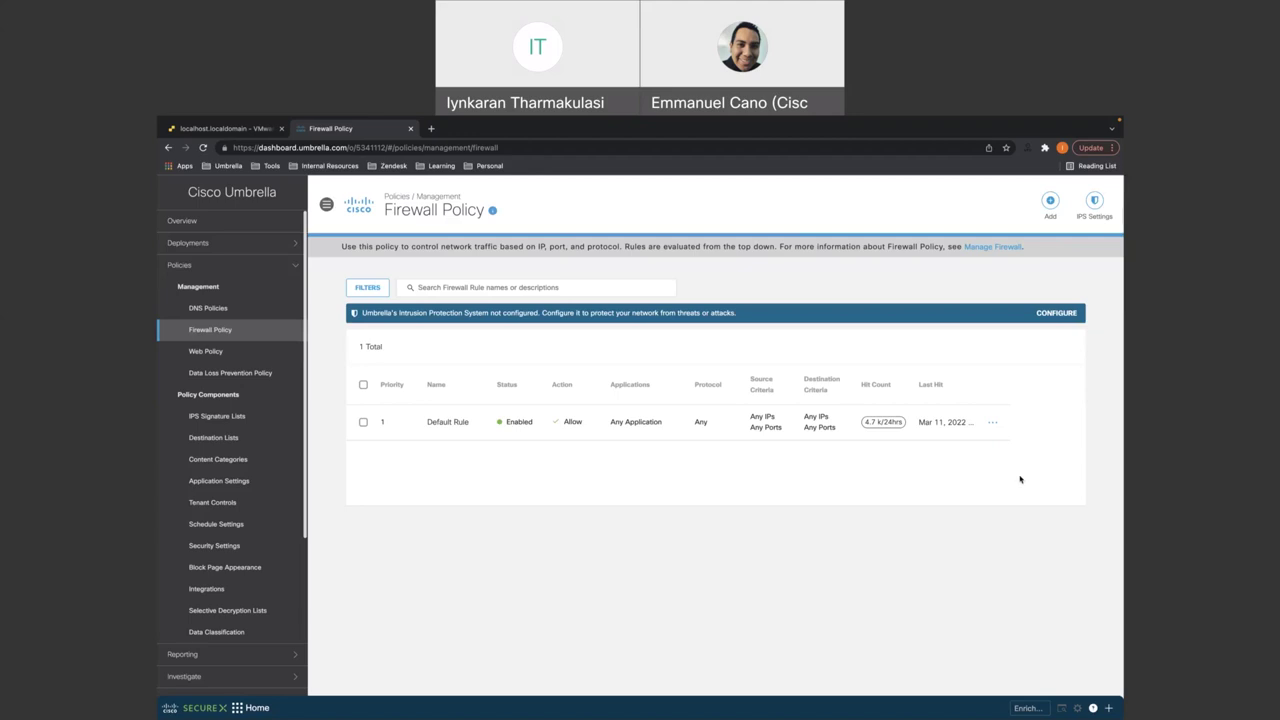
- Add a firewall rule named Test_Block with Last Before Default priority
left_click(1050, 203)
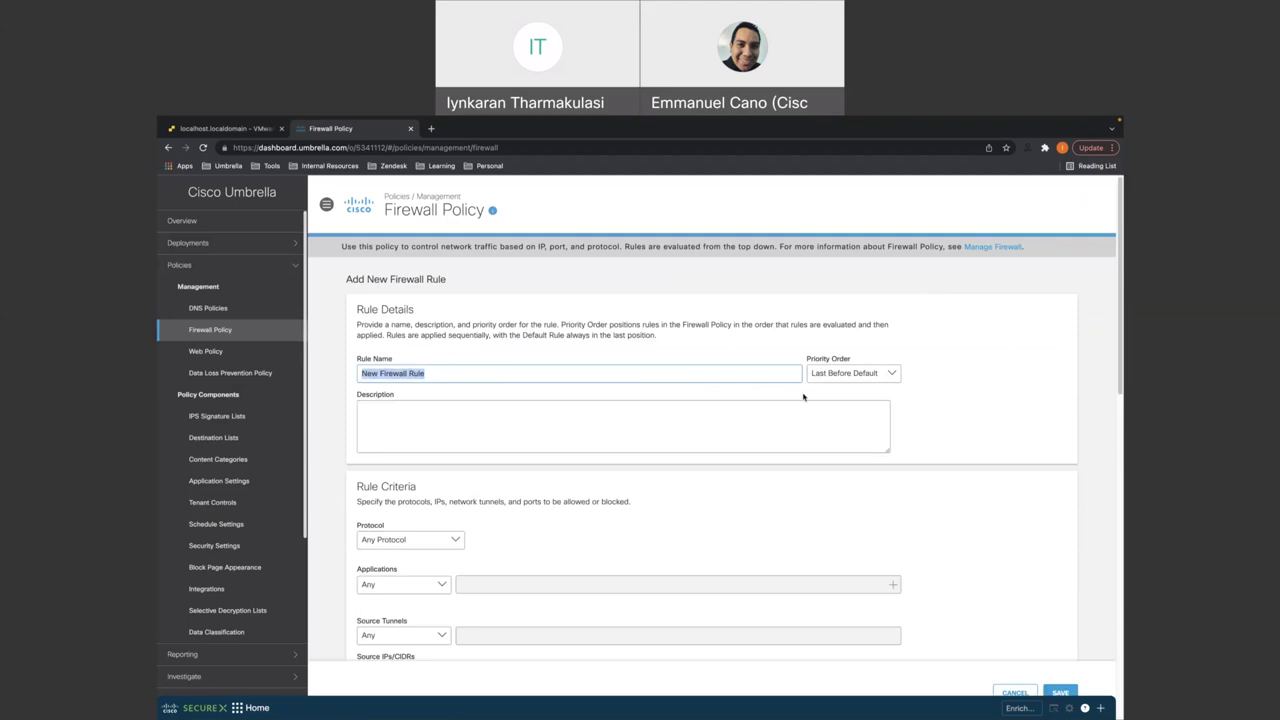
type("Test_Bl")
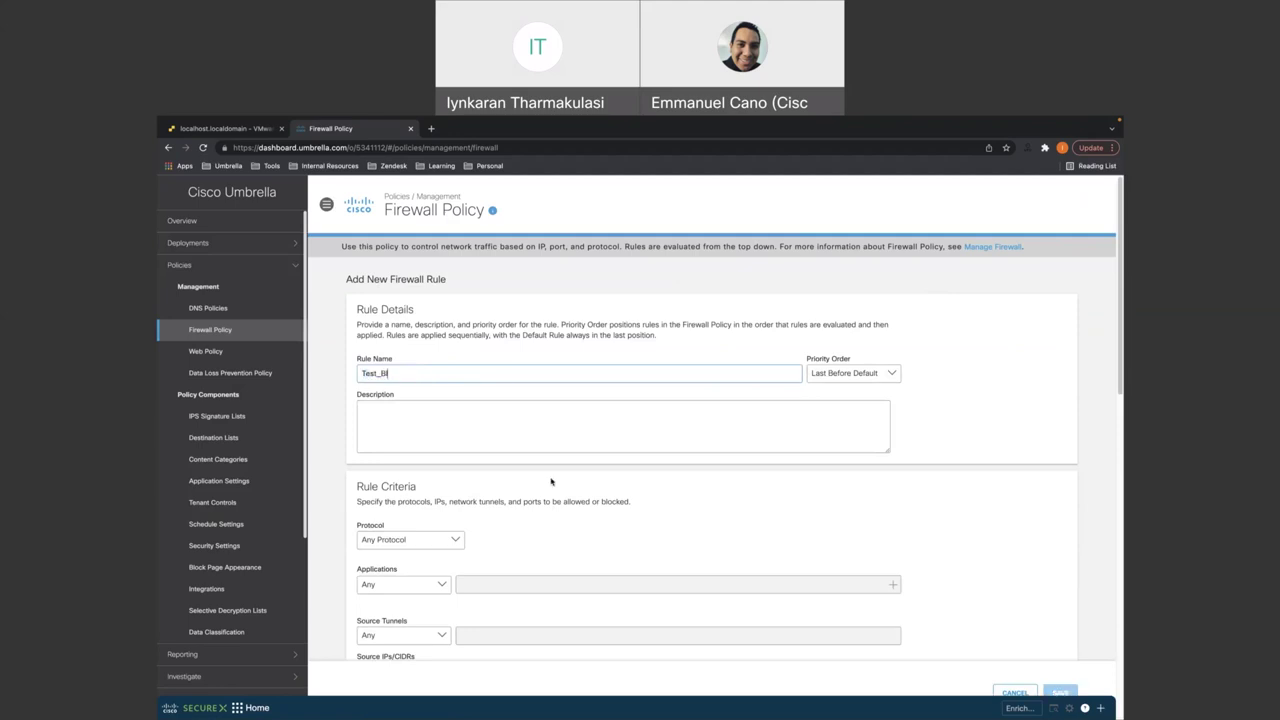
type("ock")
left_click(849, 376)
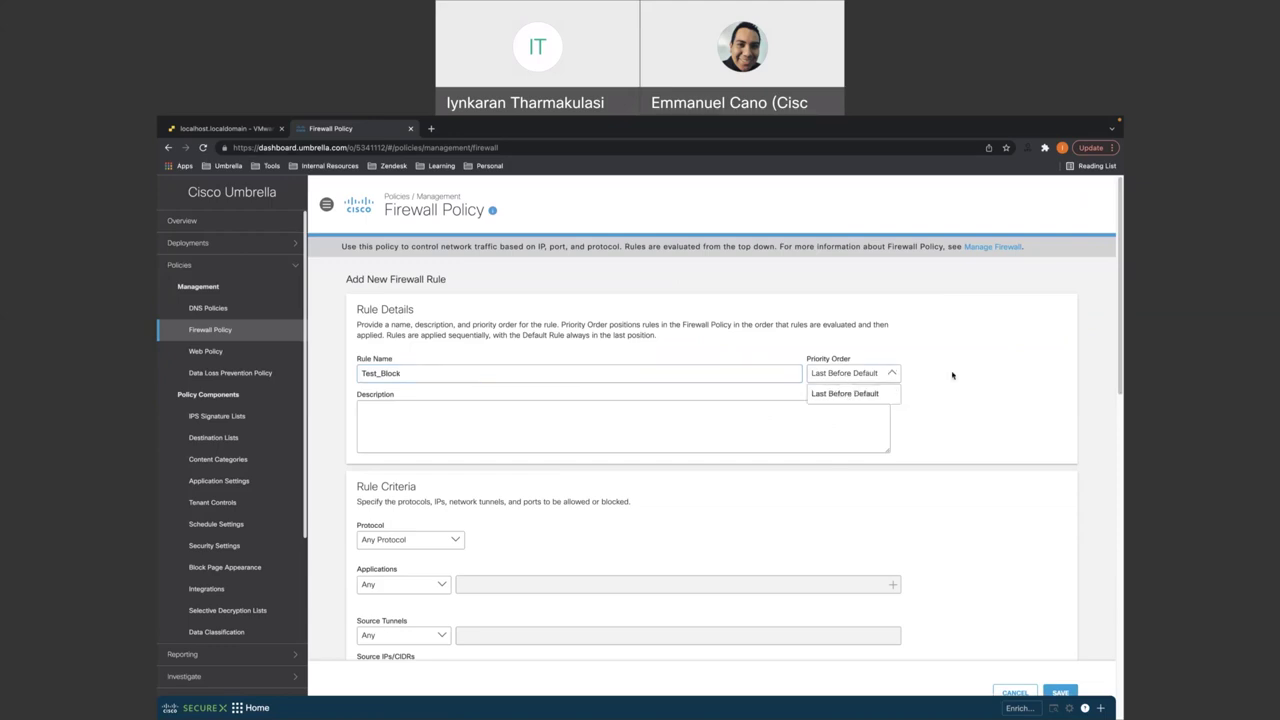
scroll(642, 496, "down", 1)
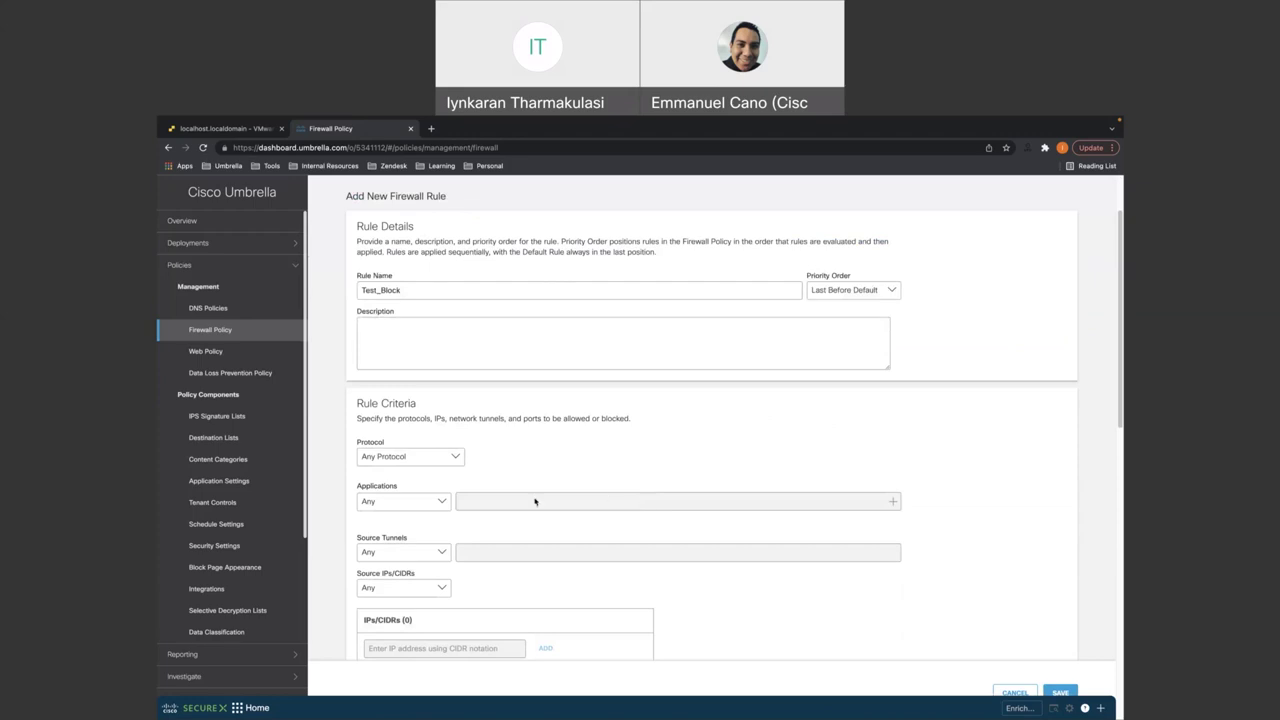
scroll(524, 500, "down", 1)
scroll(513, 498, "down", 1)
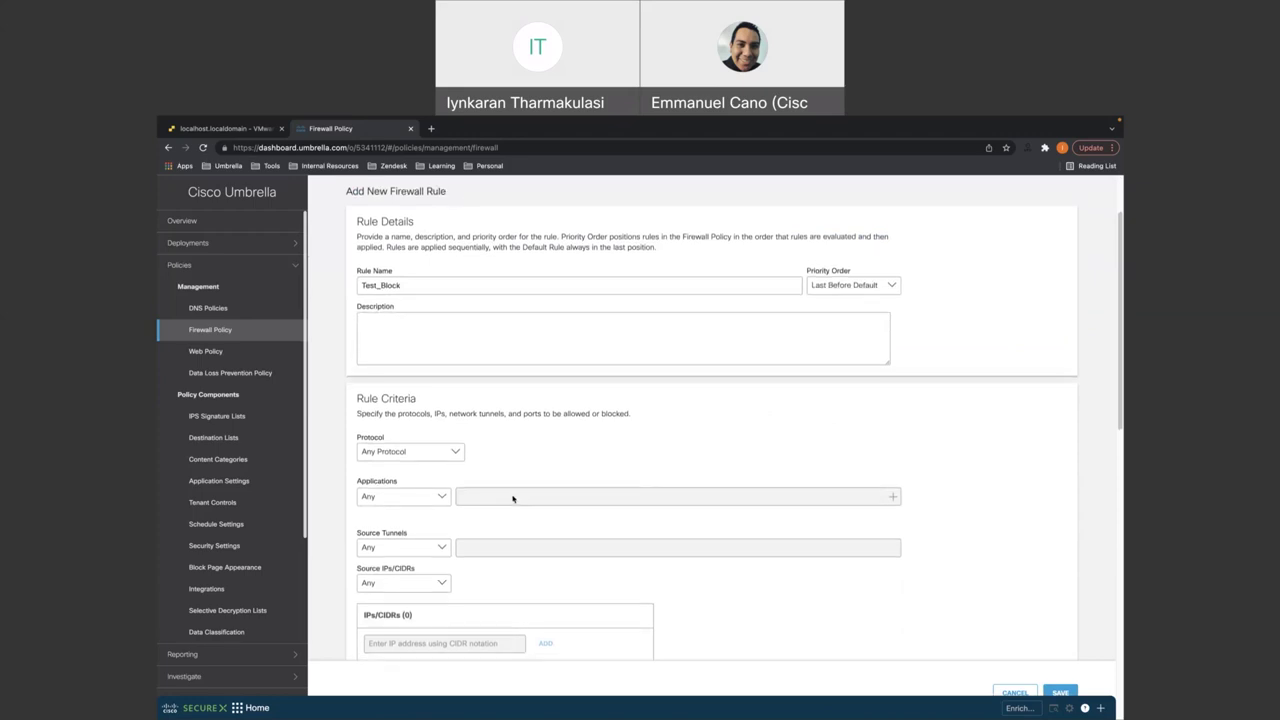
scroll(513, 498, "down", 1)
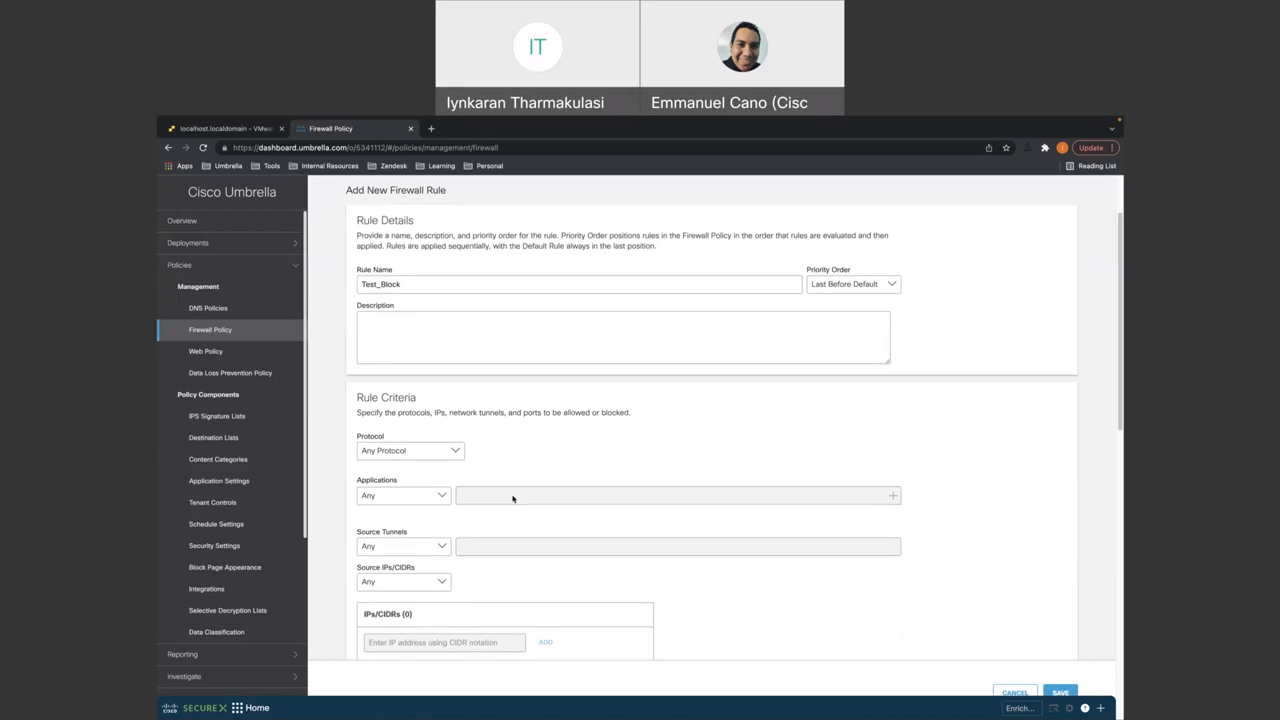
scroll(513, 498, "down", 1)
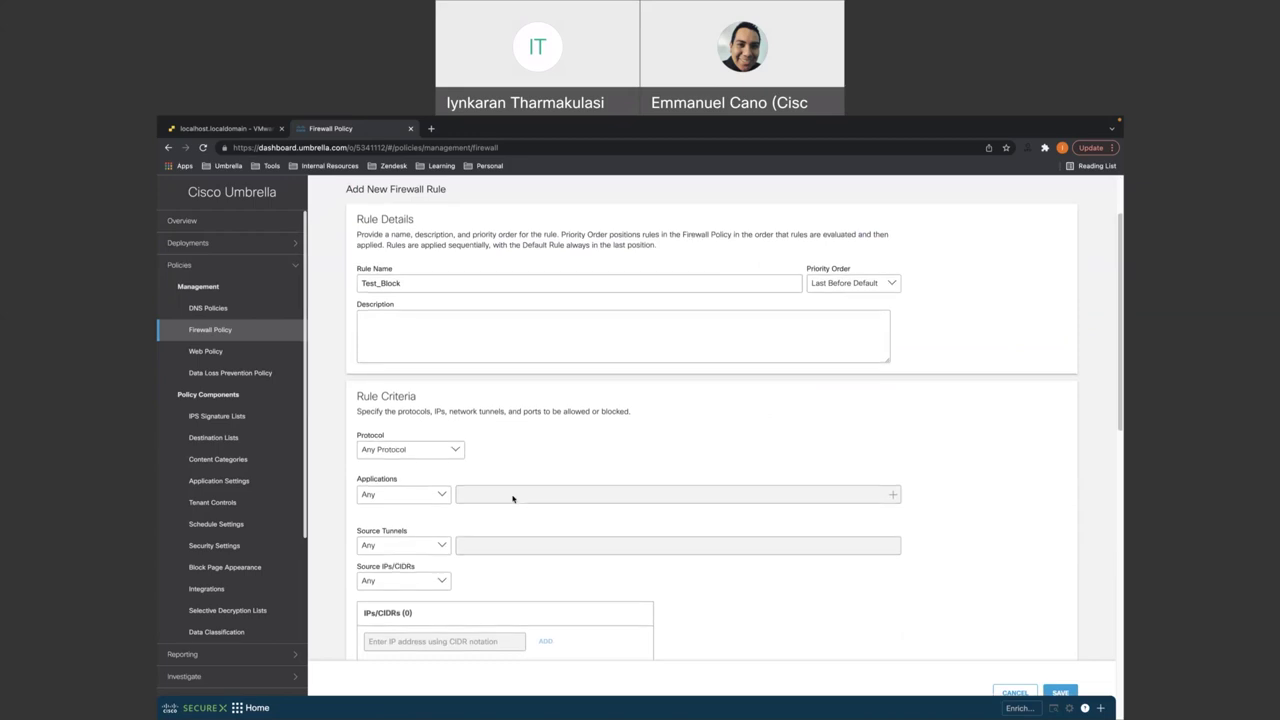
- Set the Test_Block rule's protocol to ICMP
left_click(435, 455)
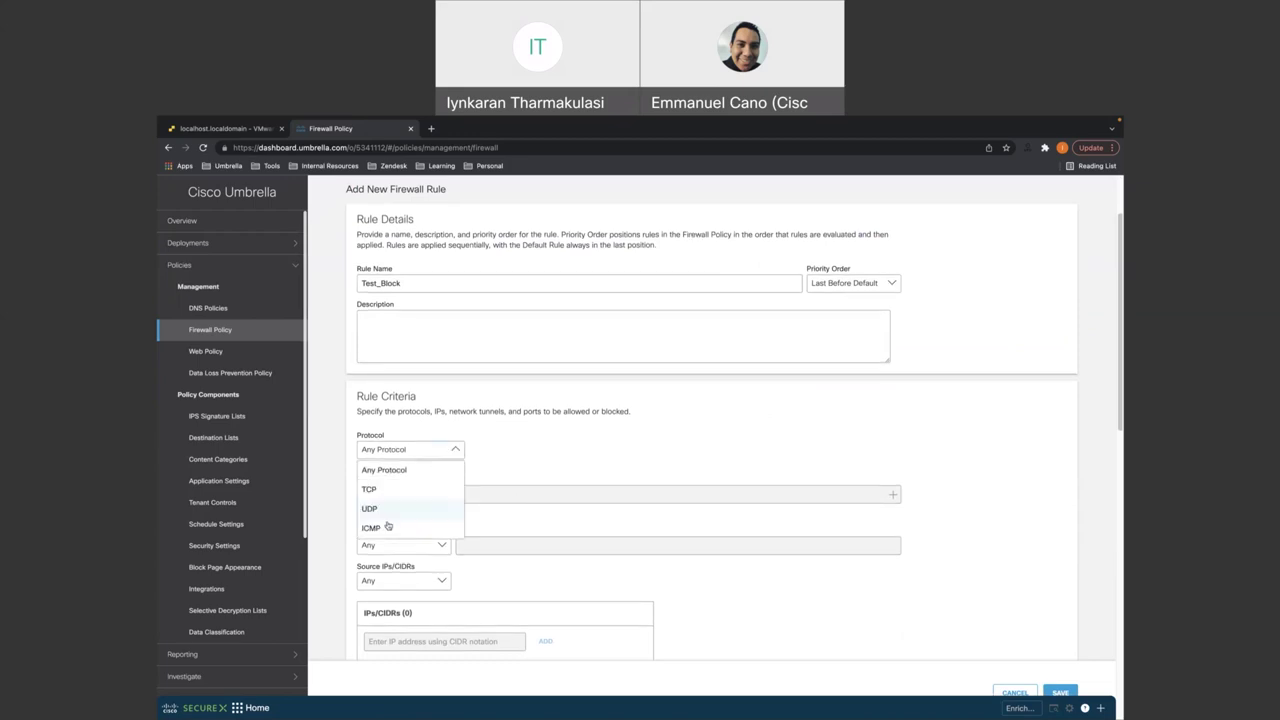
left_click(388, 527)
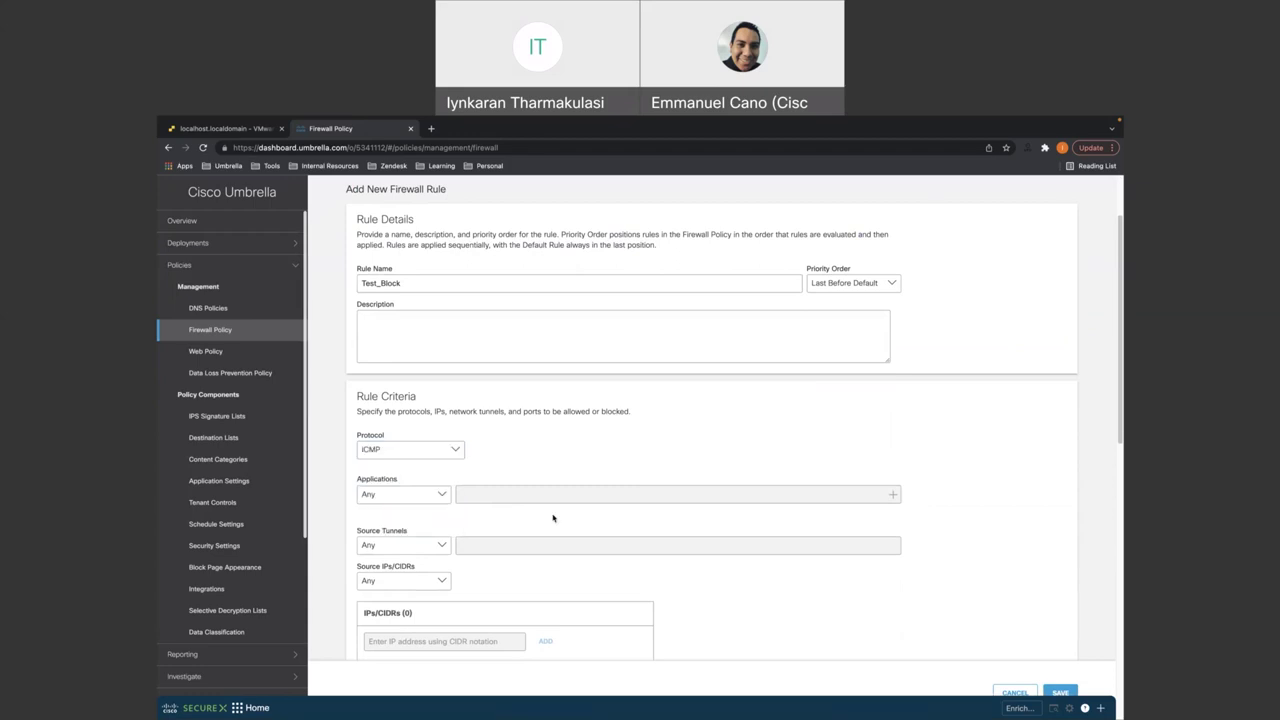
scroll(553, 518, "down", 2)
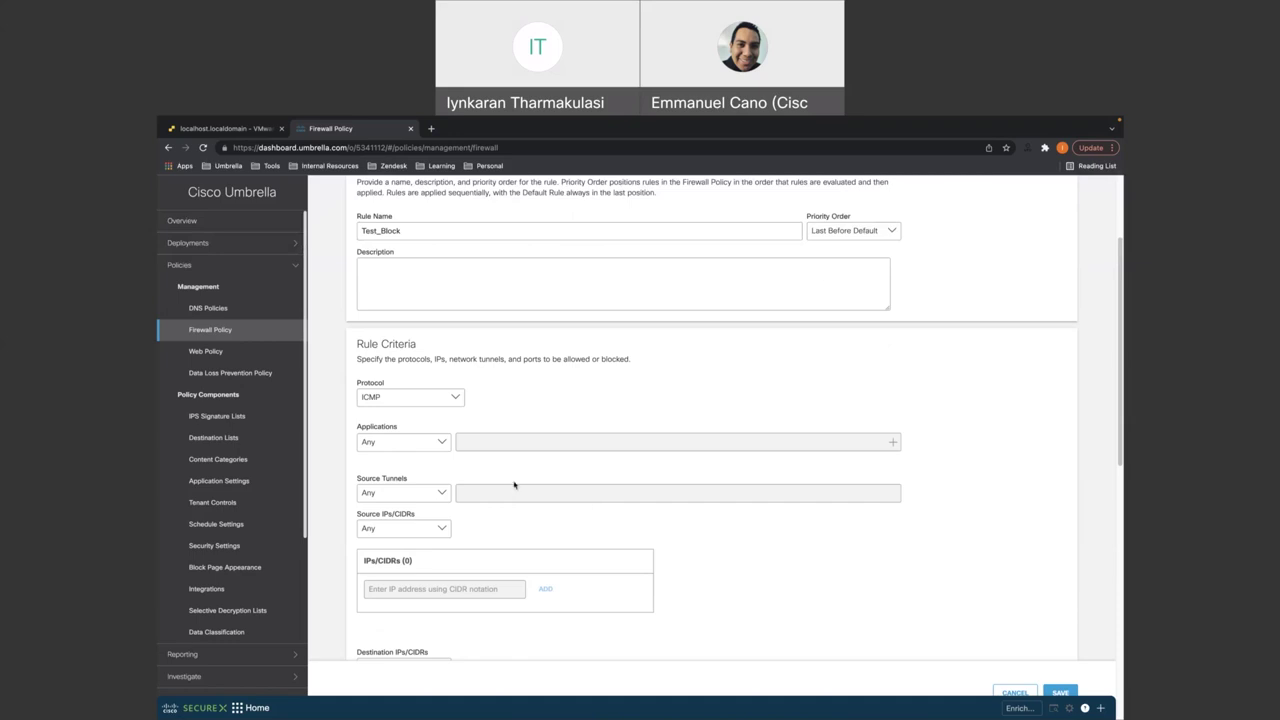
- Limit the rule's source to the NBA-WEST-LA tunnel
left_click(413, 495)
left_click(398, 532)
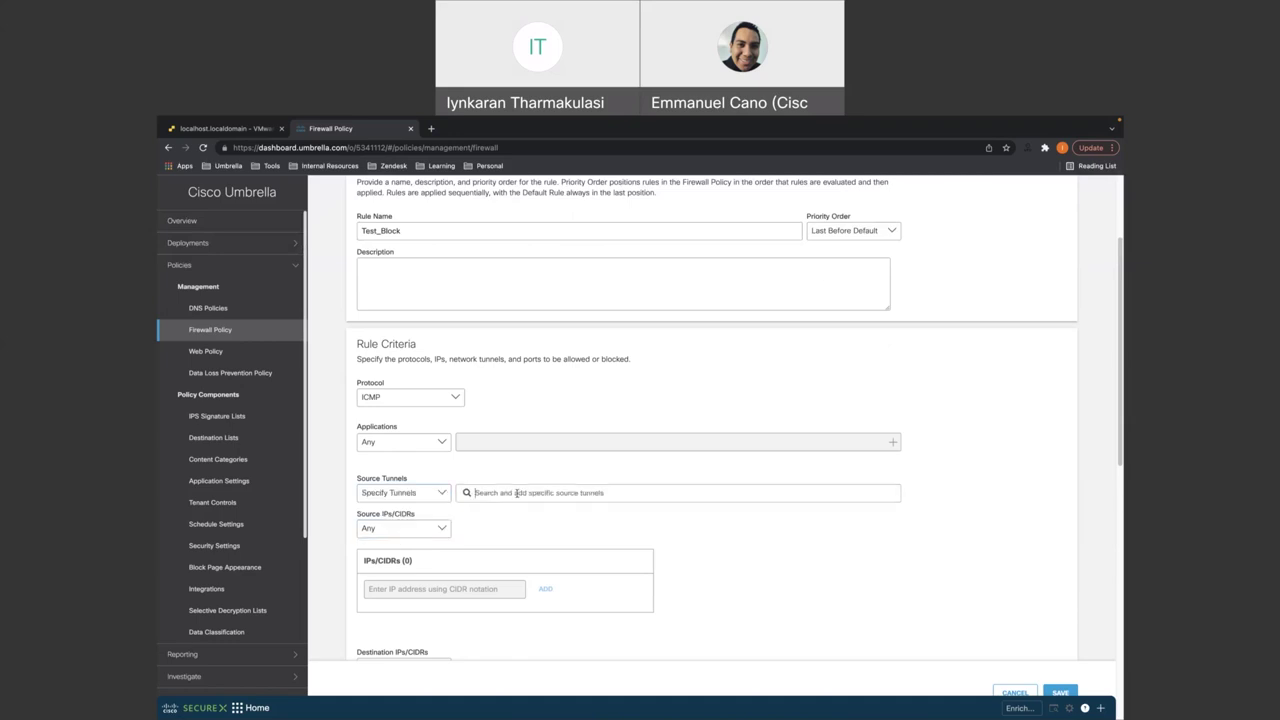
type("L")
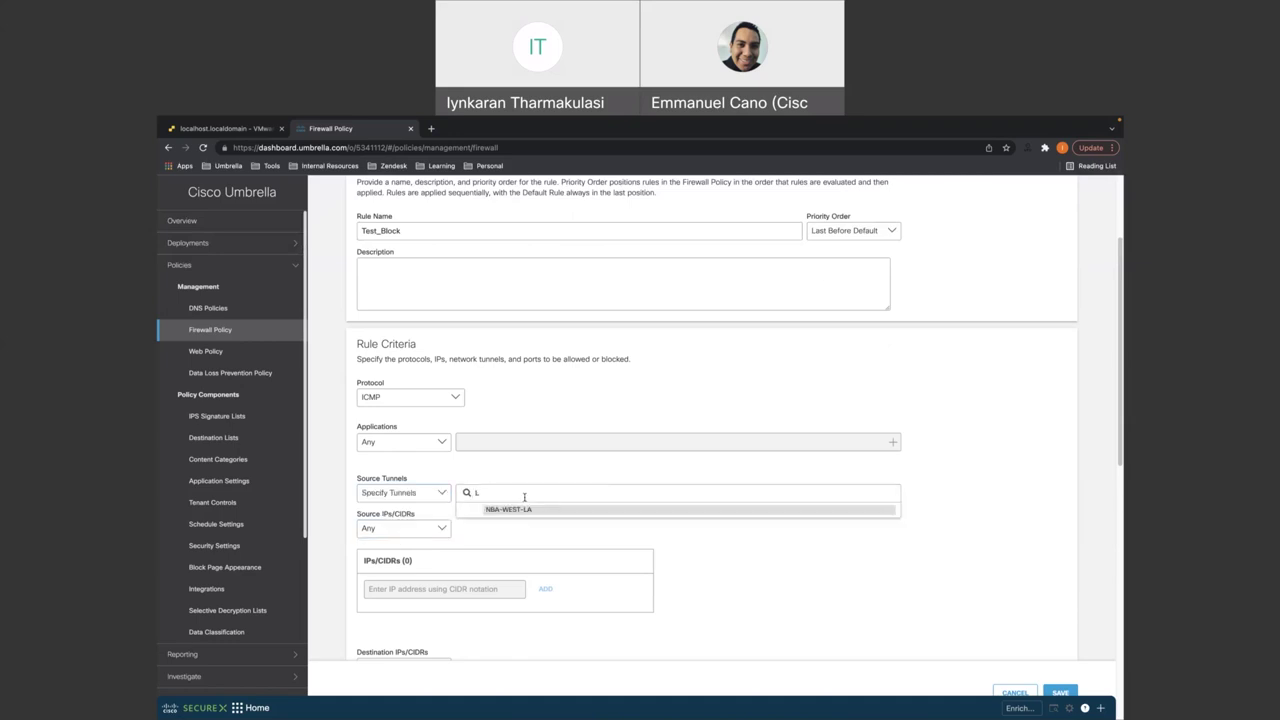
left_click(528, 510)
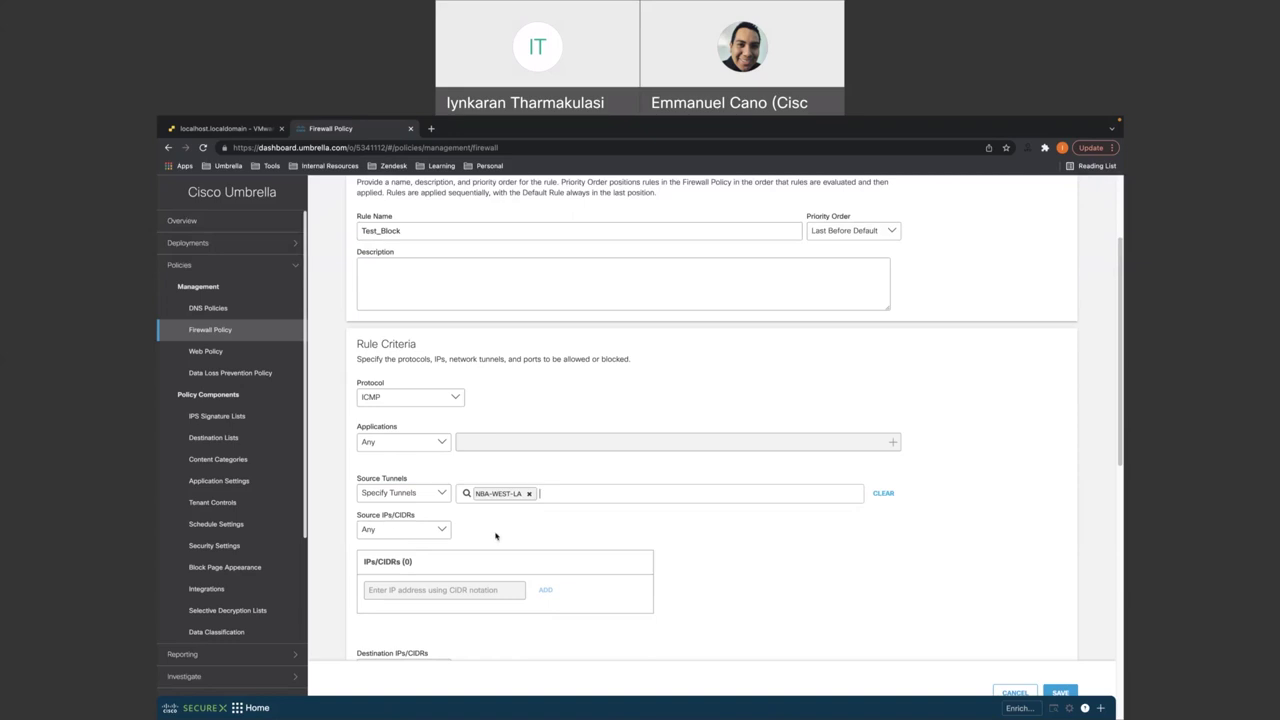
- Set the rule's destination to Specify IP and enter 8.8.8.8
scroll(495, 536, "down", 1)
scroll(495, 536, "down", 1)
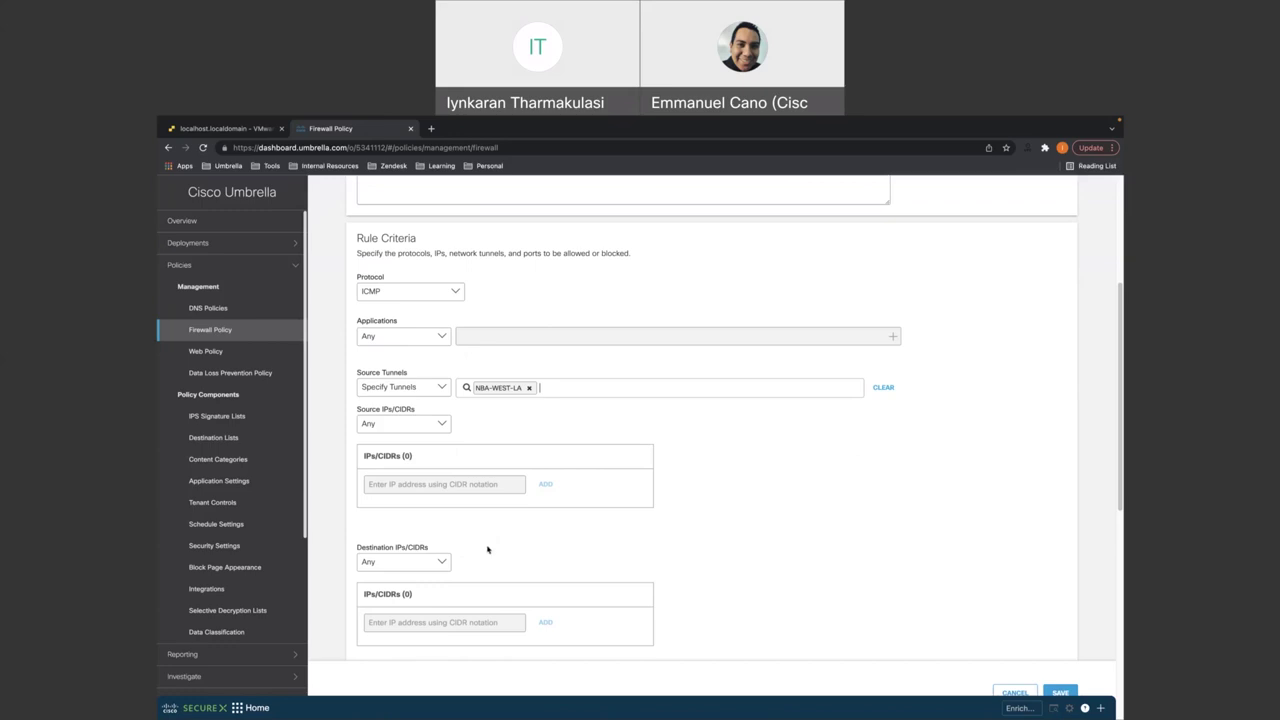
scroll(432, 570, "down", 1)
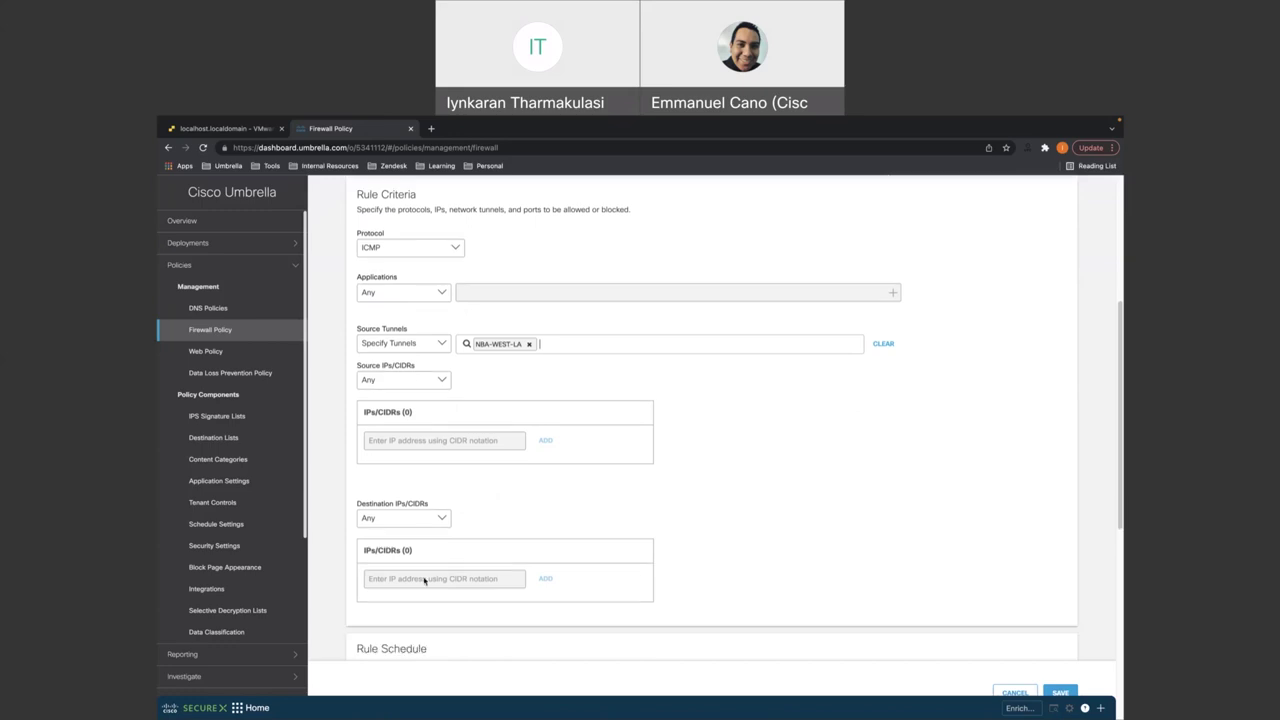
left_click(399, 519)
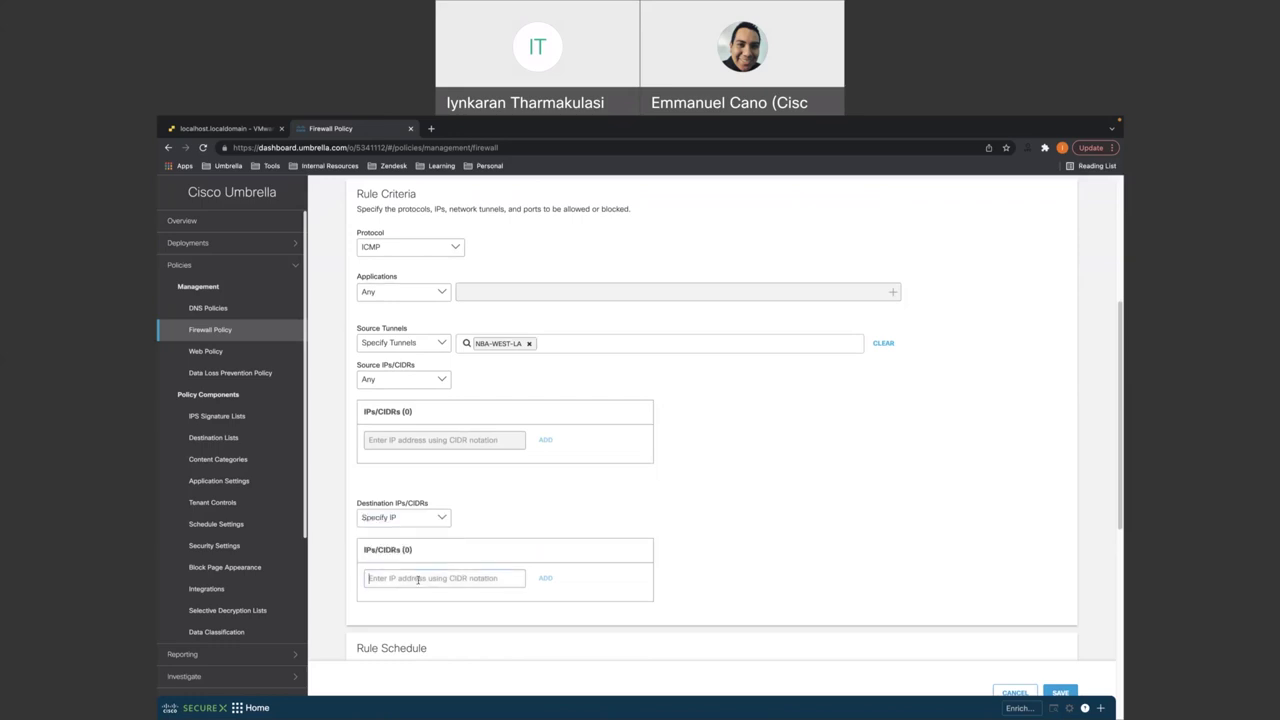
type("8.8")
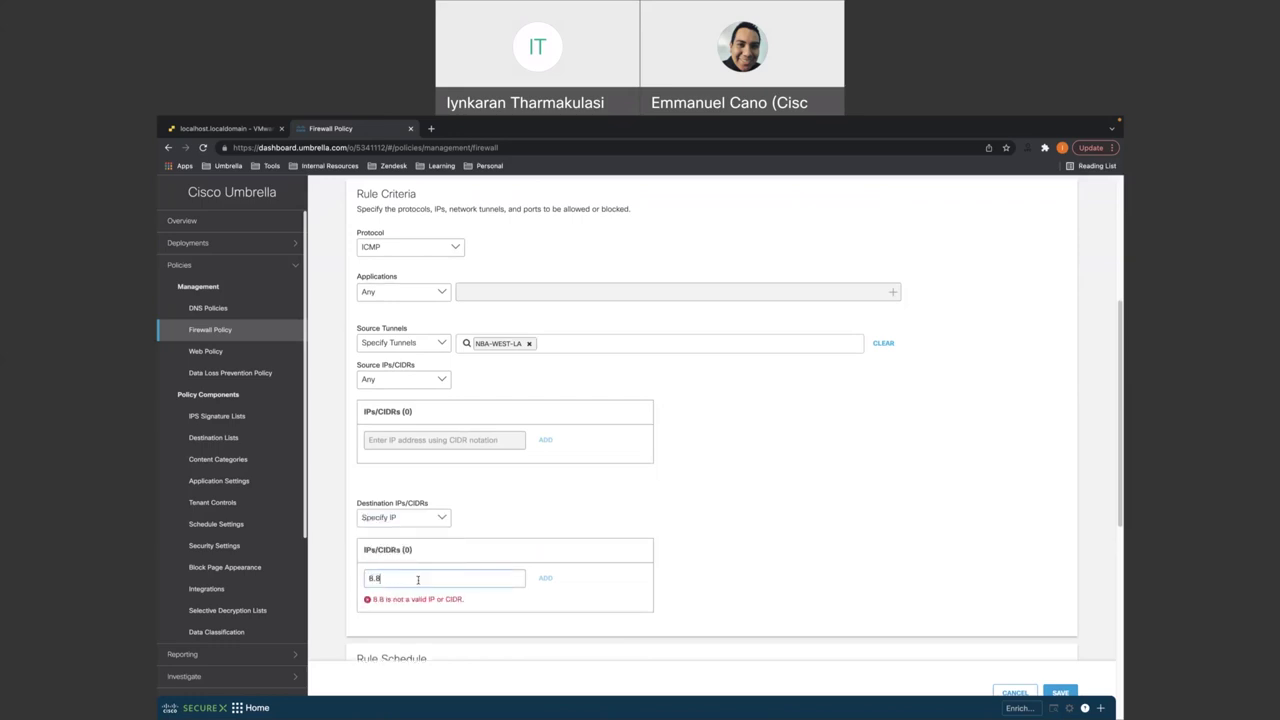
type(".8.8")
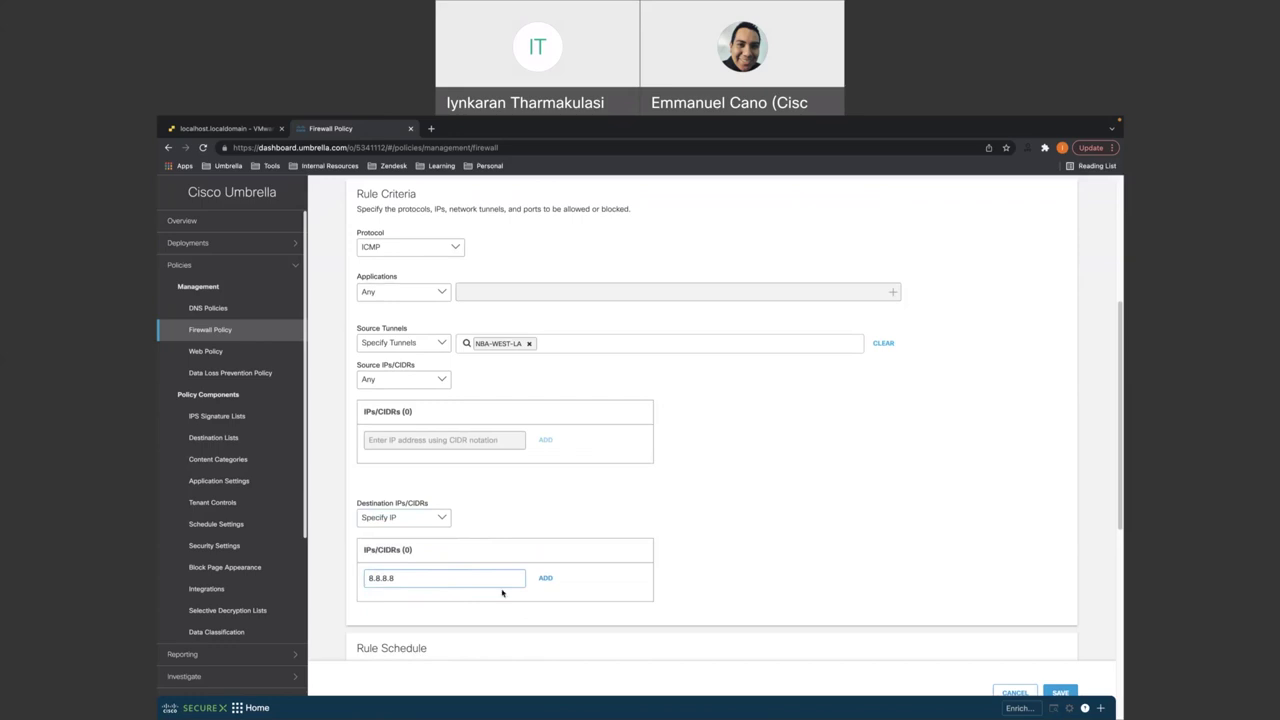
- Turn on logging for Test_Block and set its rule action to Block Traffic
scroll(502, 593, "down", 2)
scroll(502, 593, "down", 1)
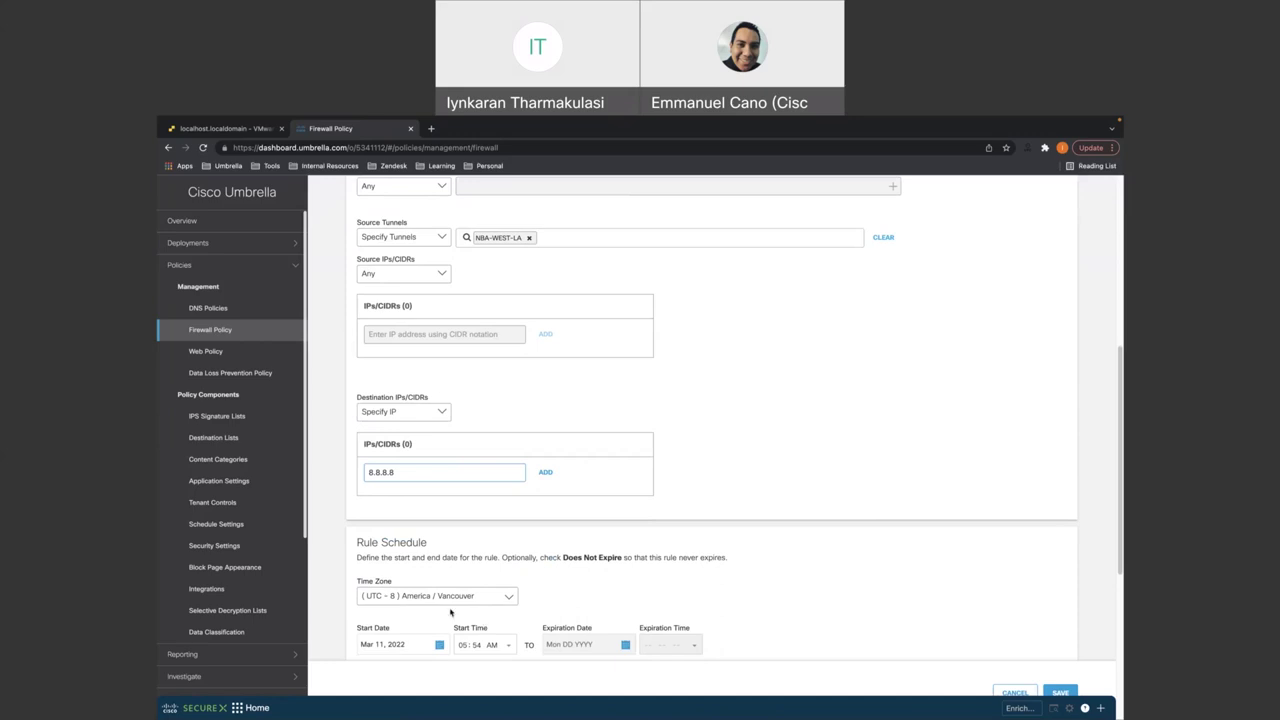
scroll(450, 612, "down", 1)
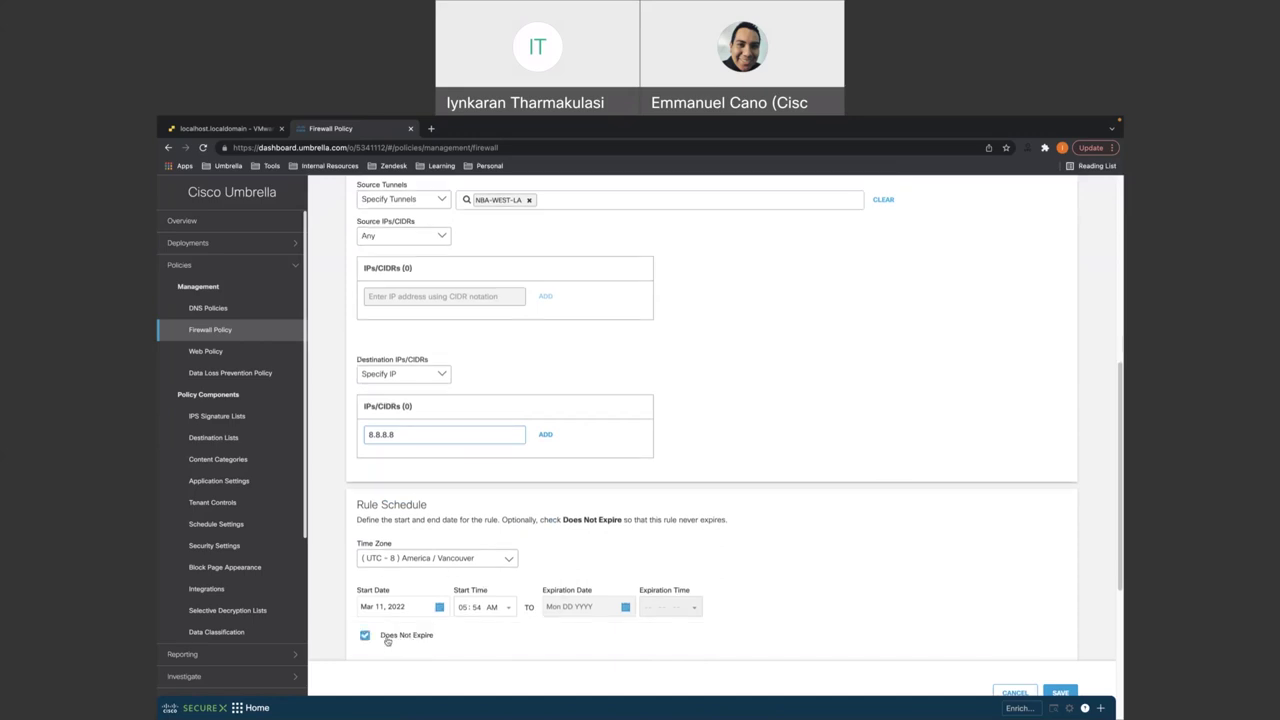
scroll(463, 617, "down", 1)
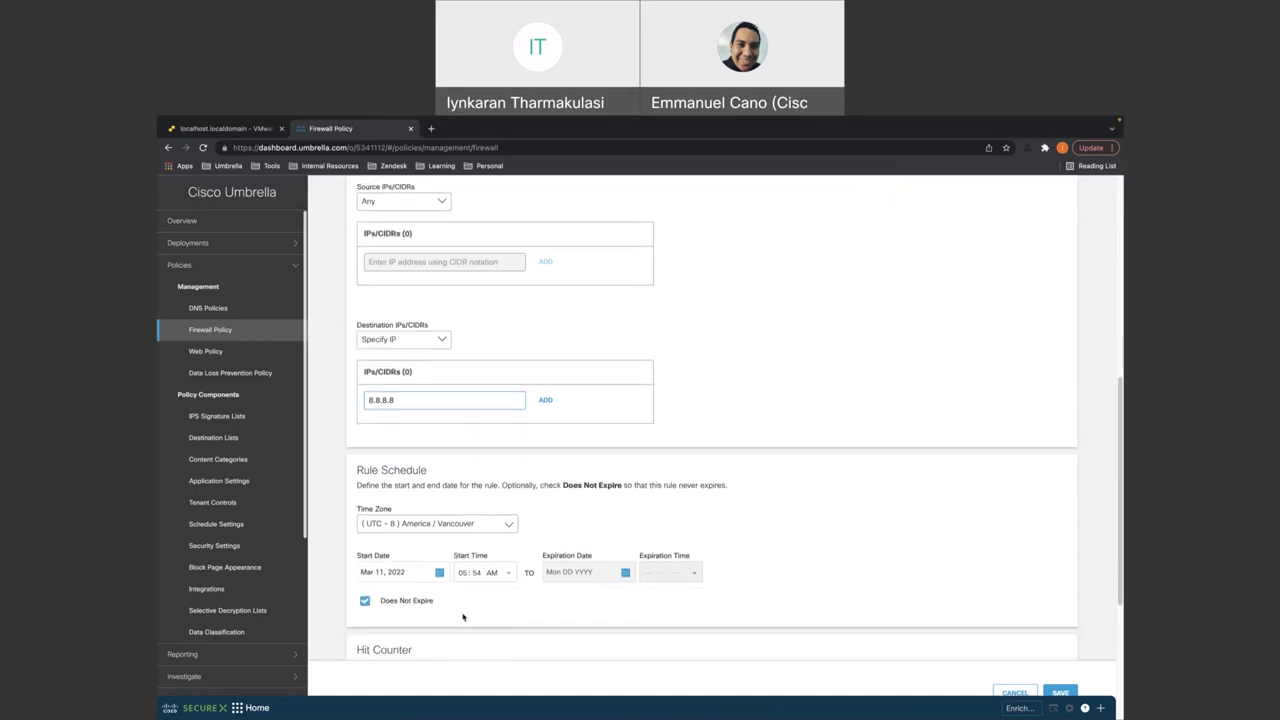
scroll(463, 617, "up", 2)
scroll(463, 617, "up", 1)
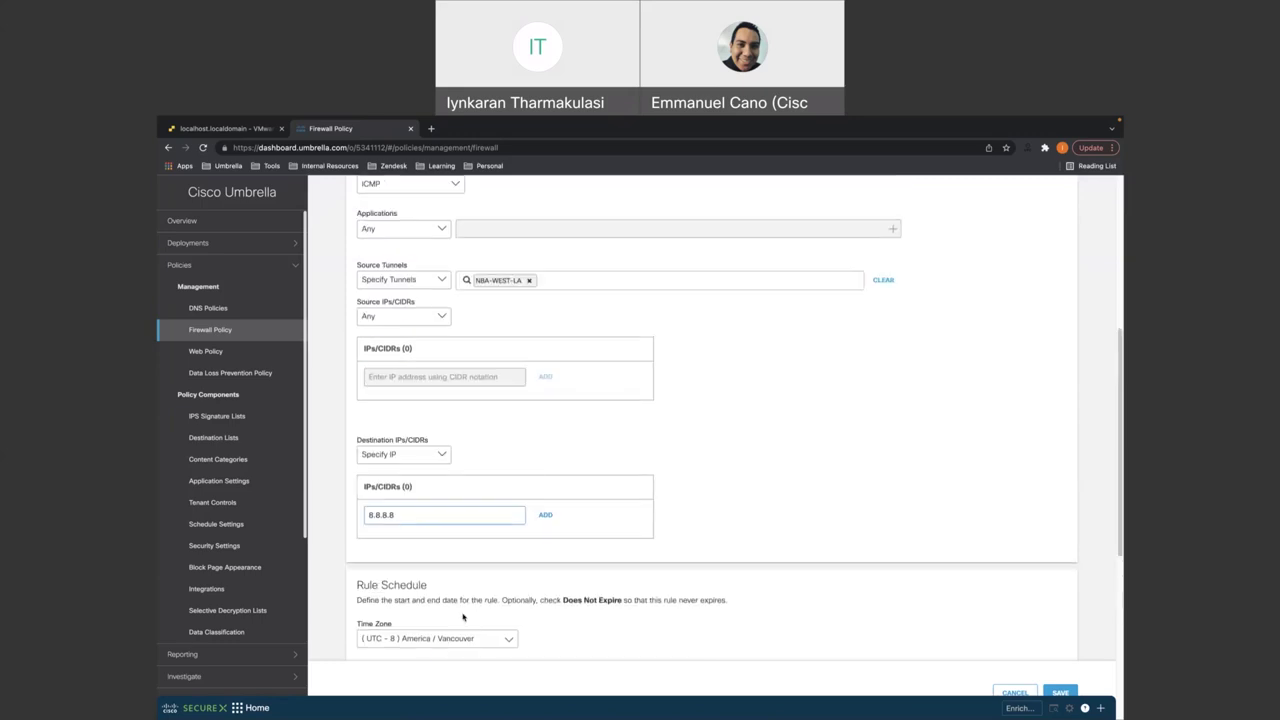
scroll(717, 466, "down", 1)
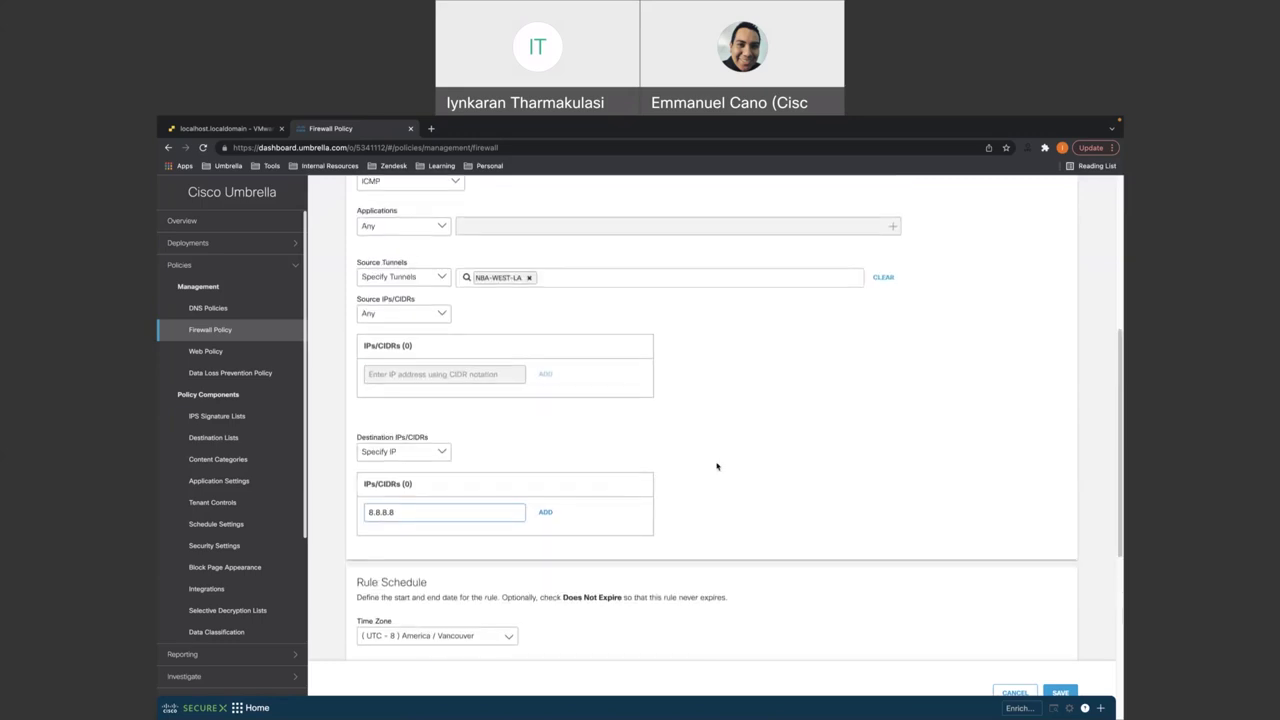
scroll(717, 466, "down", 5)
scroll(717, 466, "down", 2)
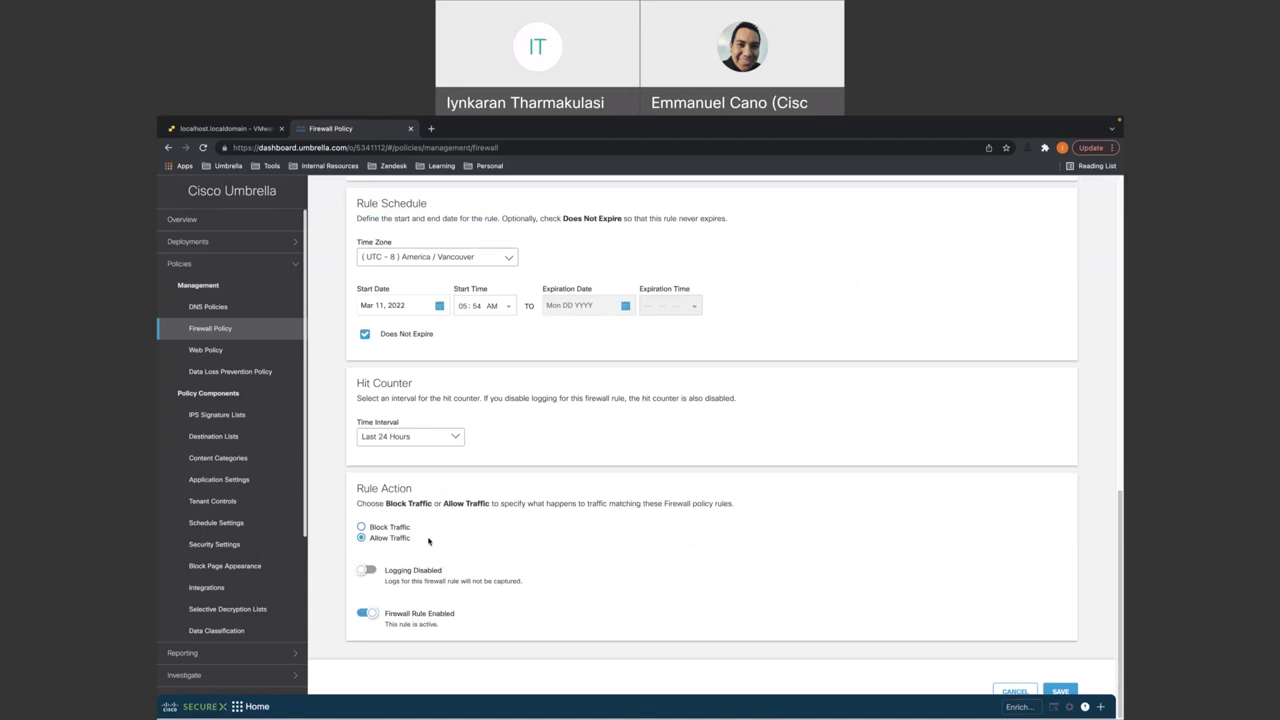
left_click(368, 572)
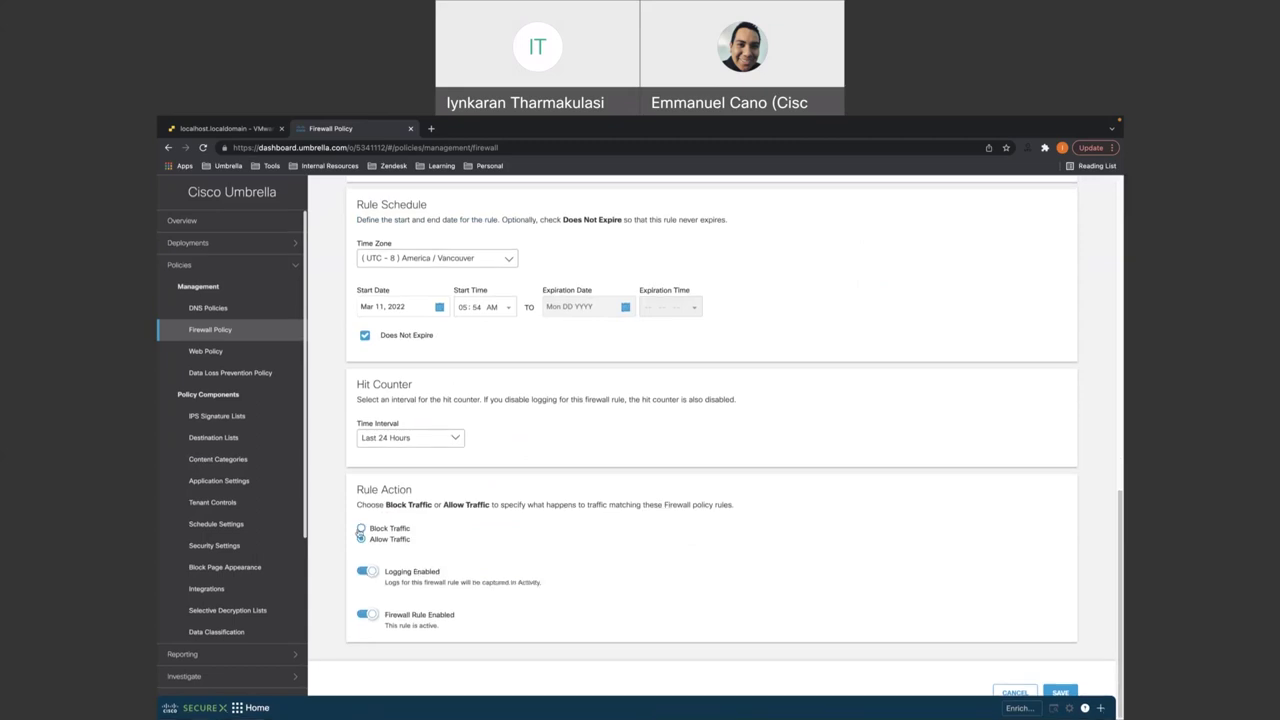
left_click(361, 528)
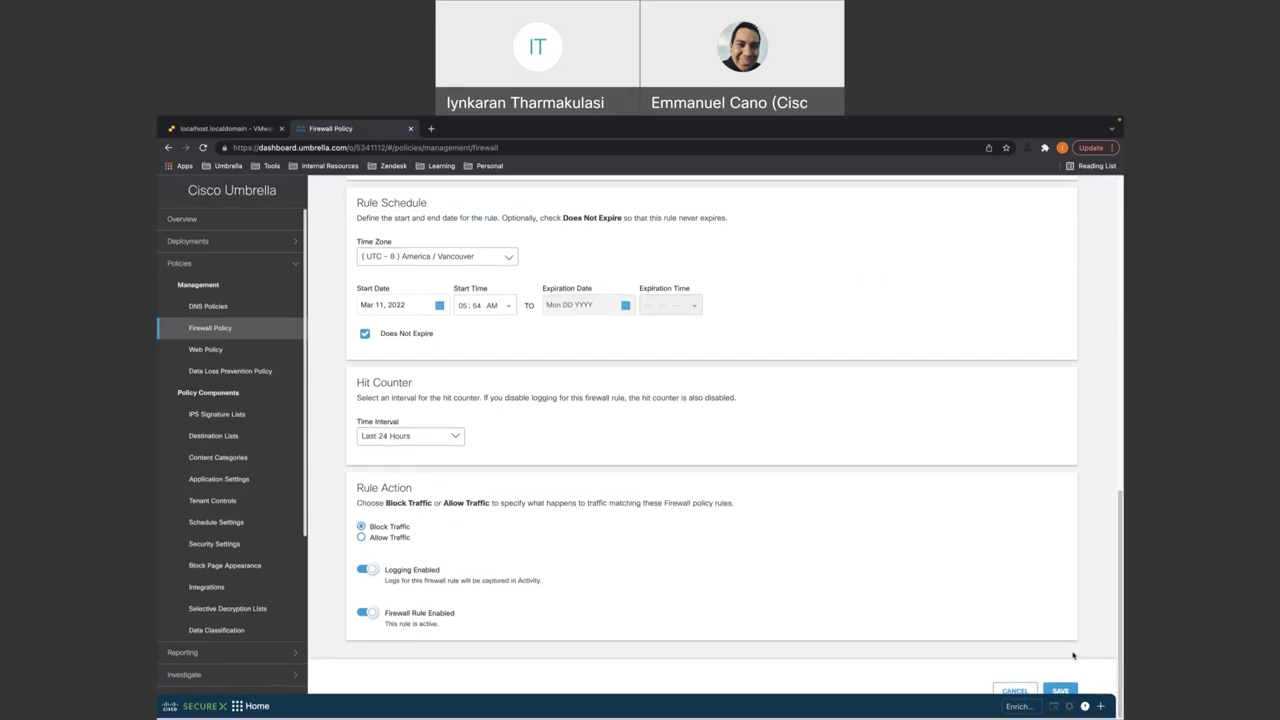
- Save the Test_Block rule, disable it, and go back to the ESXi VM console
left_click(1061, 693)
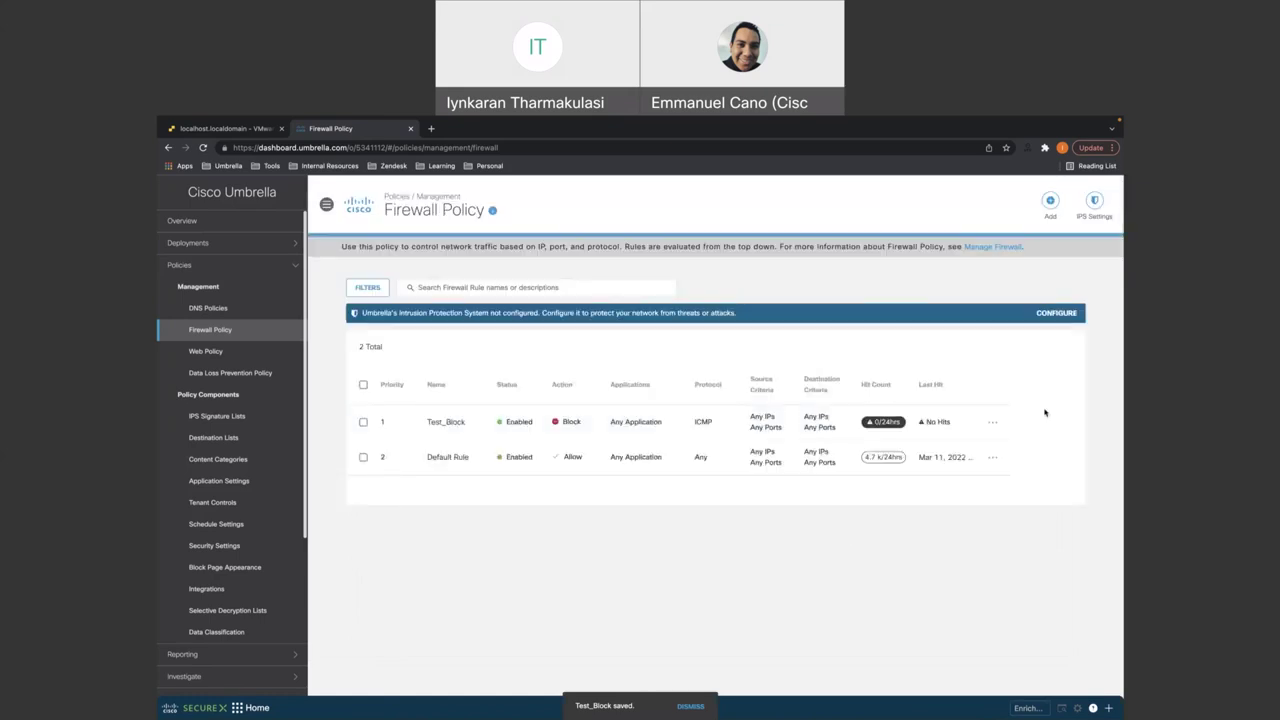
left_click(992, 423)
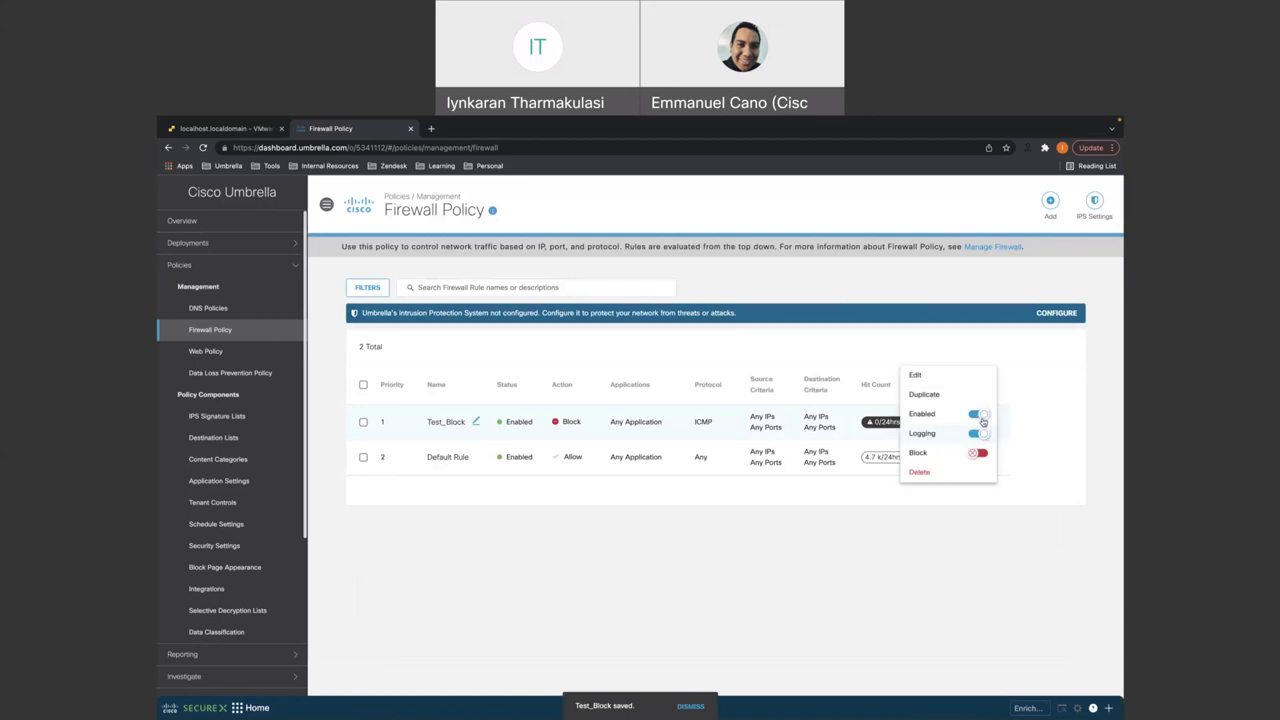
left_click(977, 466)
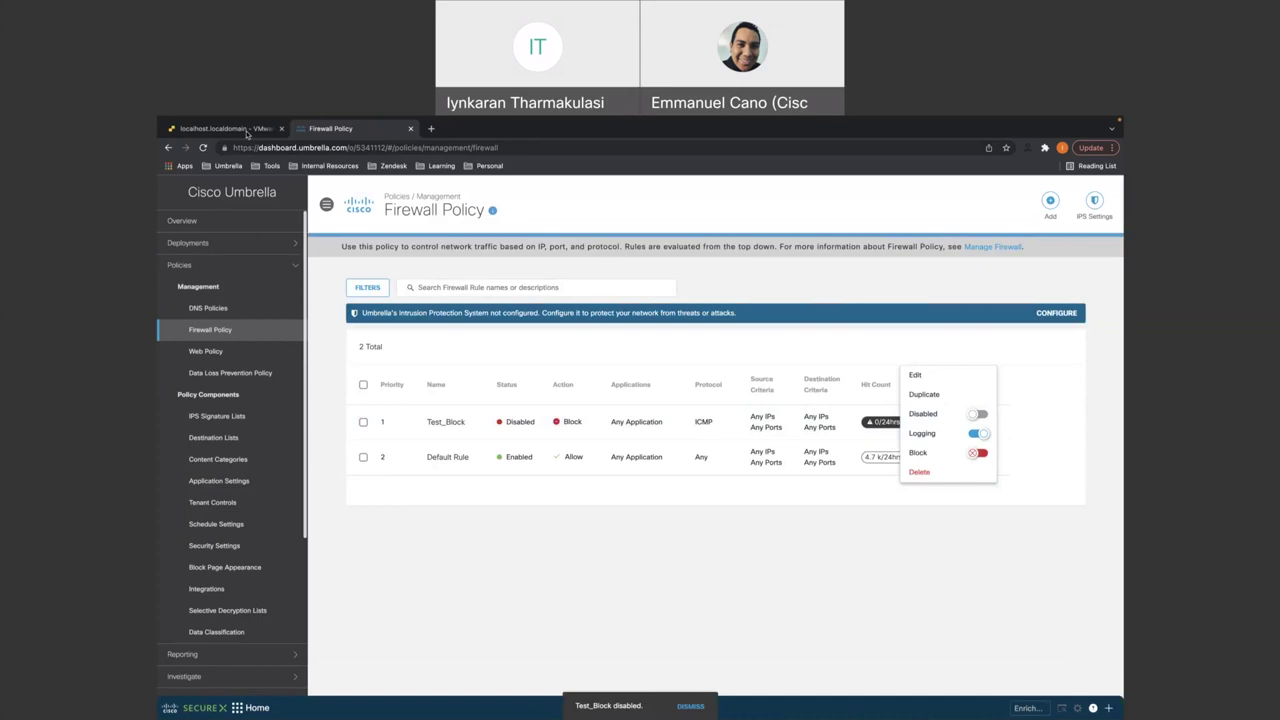
left_click(247, 130)
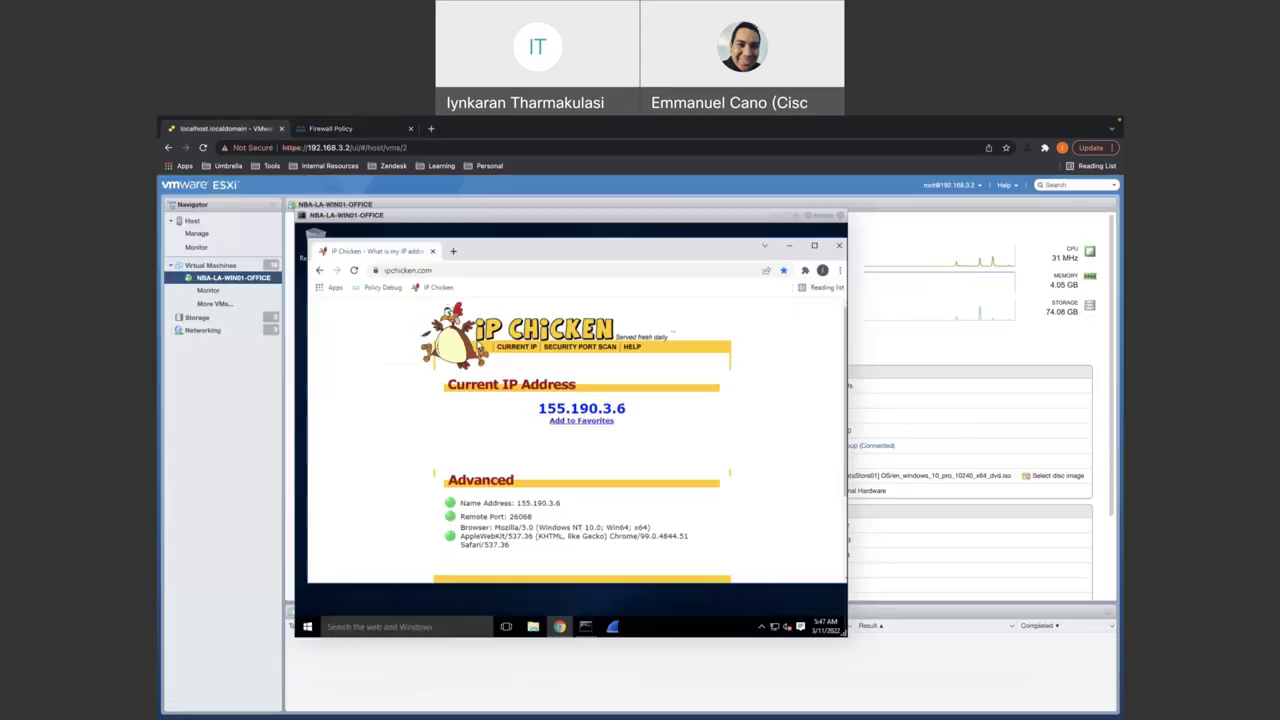
- Run 'ping 8.8.8.8 -t' in the VM's Command Prompt, then return to Umbrella's Firewall Policy
left_click(586, 627)
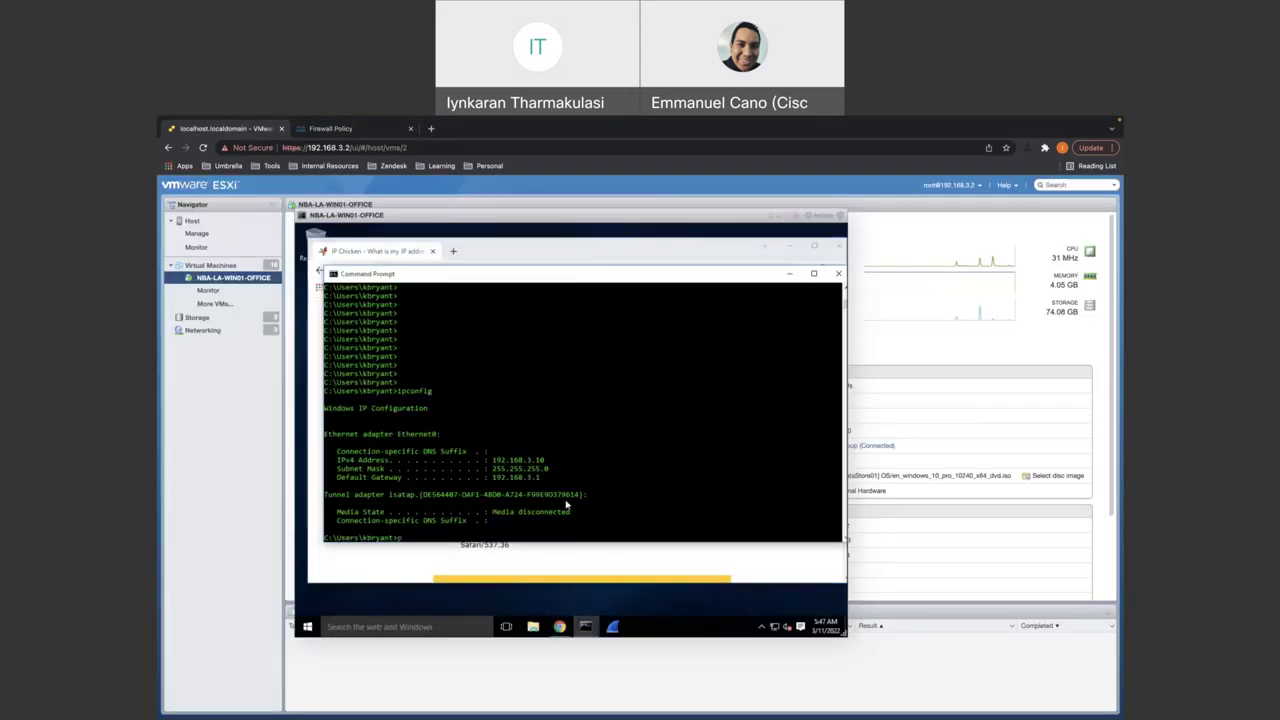
type("ping 8.8.8.8 -t")
key("Return")
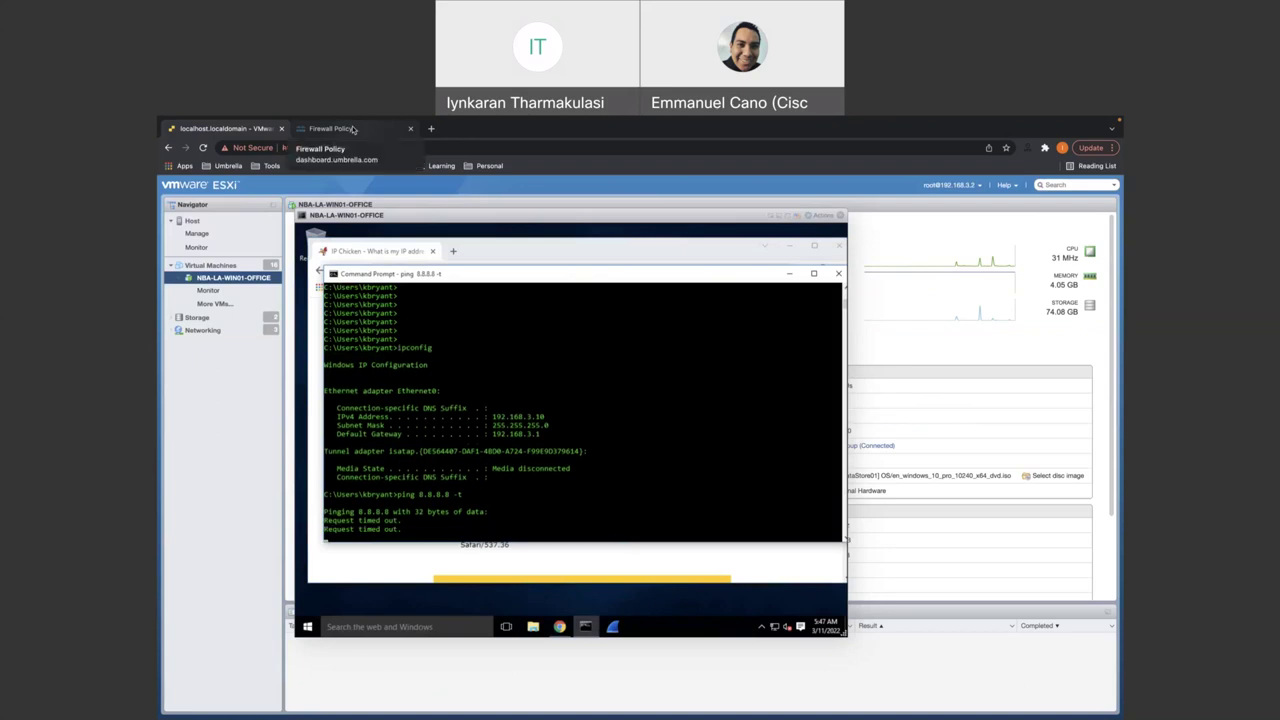
left_click(352, 129)
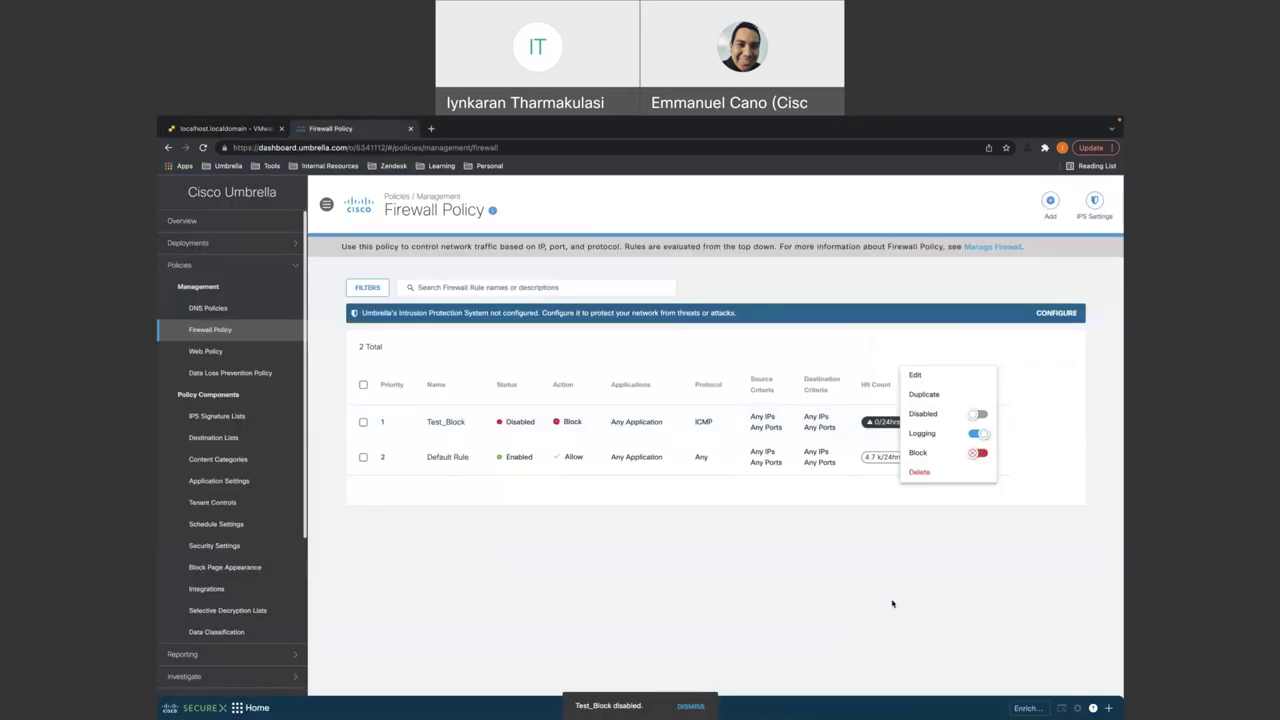
- After confirming the ping gets replies, re-enable Test_Block and return to the VM console
left_click(871, 475)
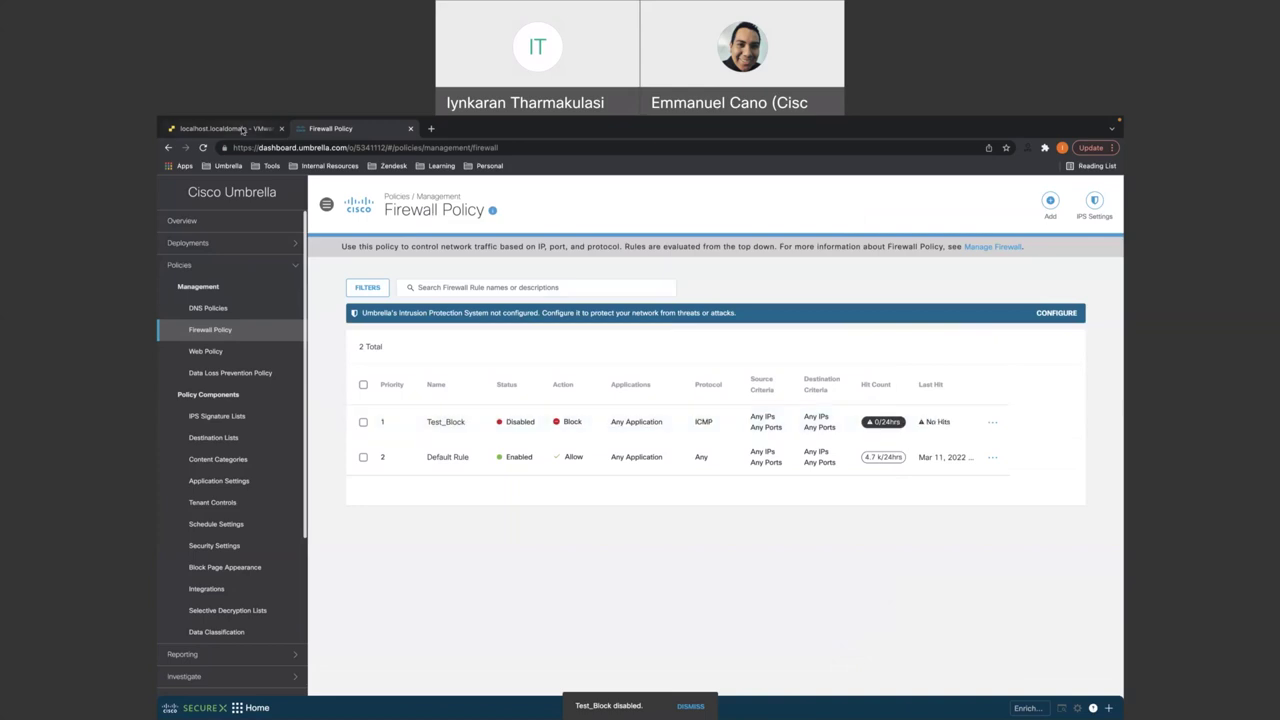
left_click(242, 130)
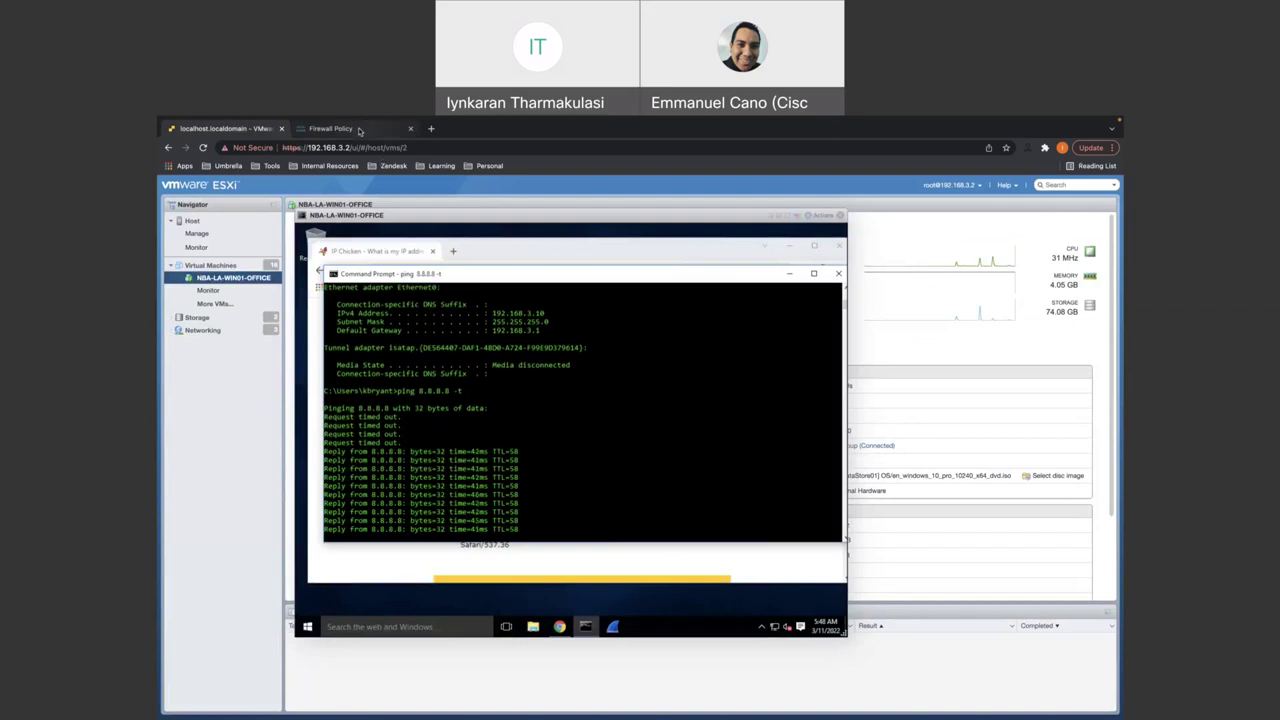
left_click(330, 128)
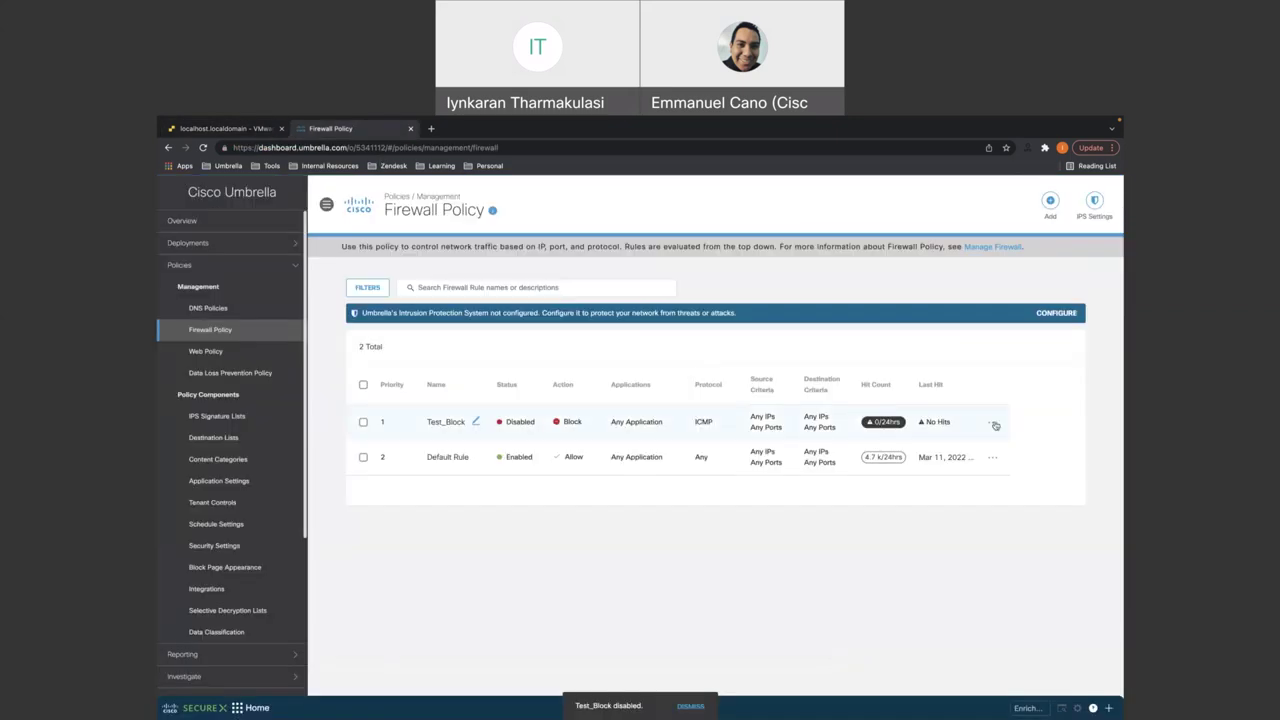
left_click(993, 426)
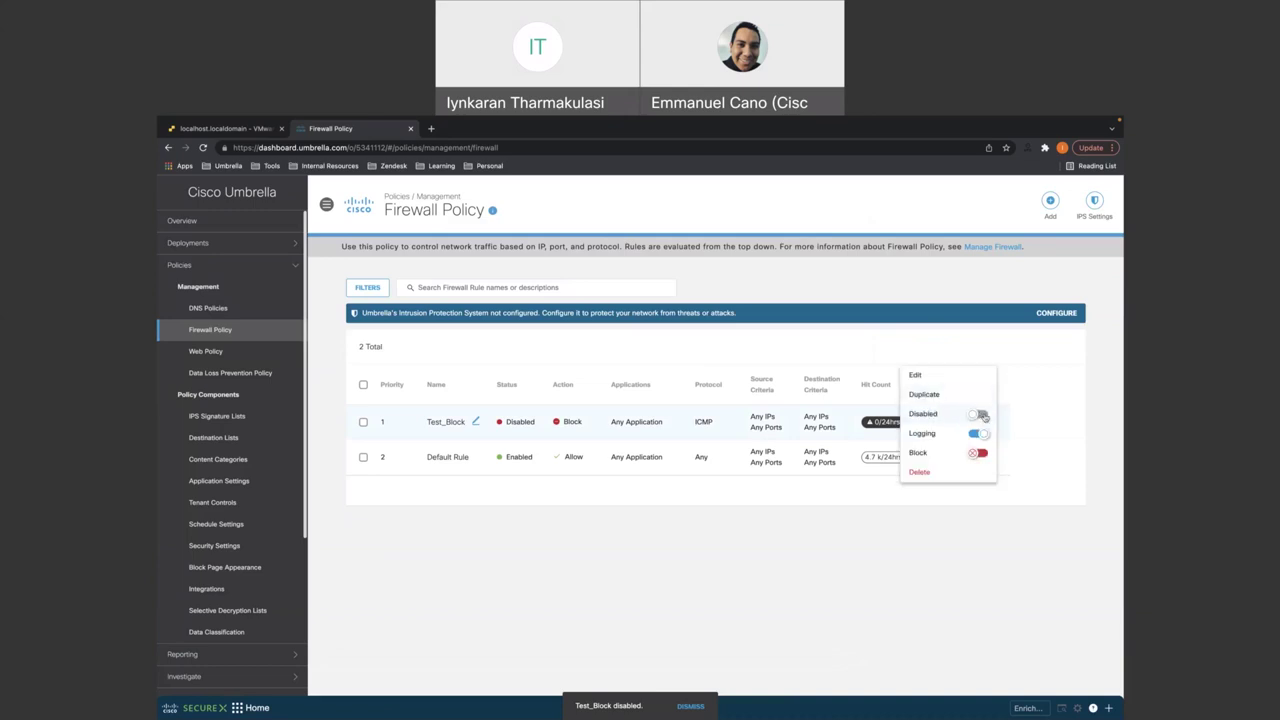
left_click(977, 466)
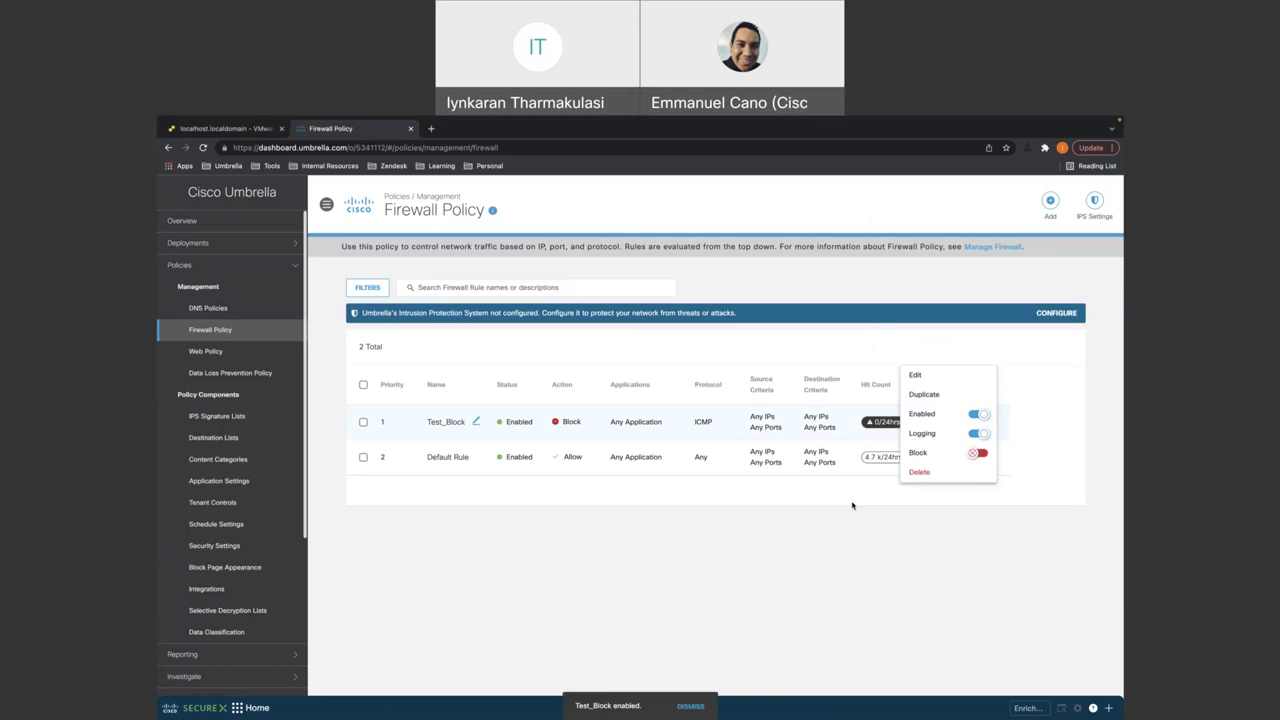
mouse_move(296, 121)
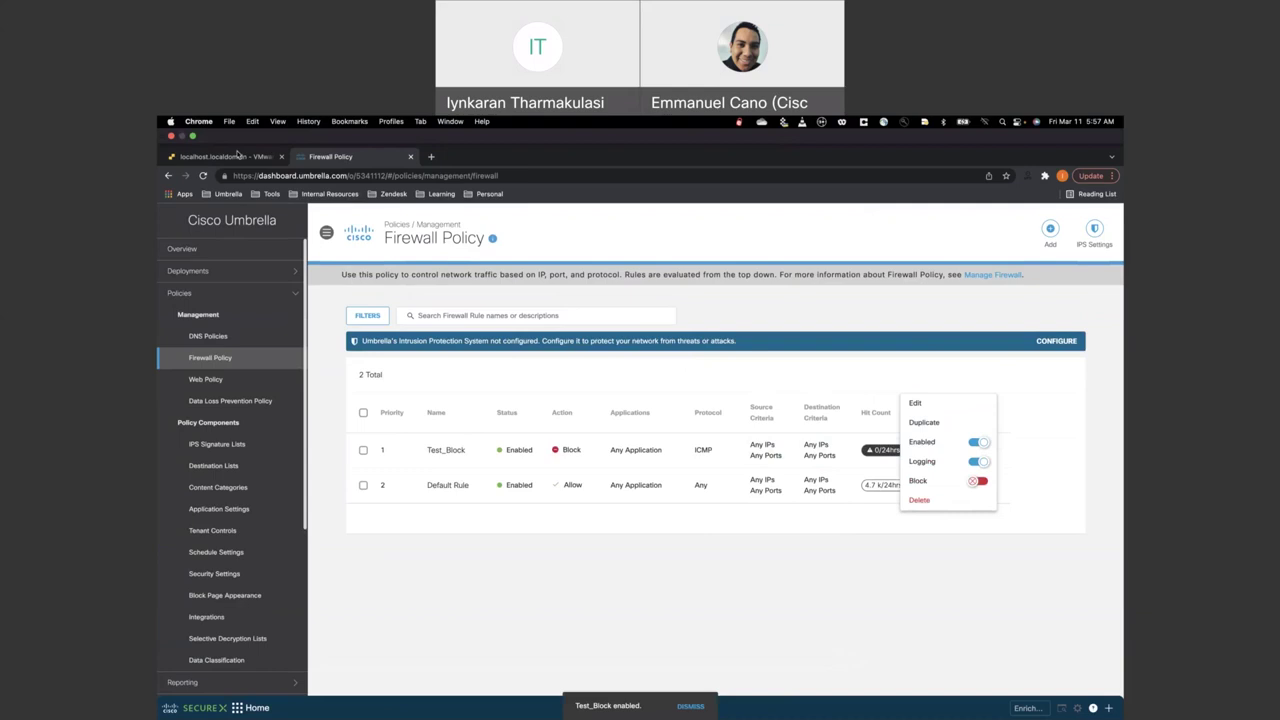
left_click(225, 156)
- Compare the VM's ping output with the Test_Block rule status in Umbrella
left_click(574, 470)
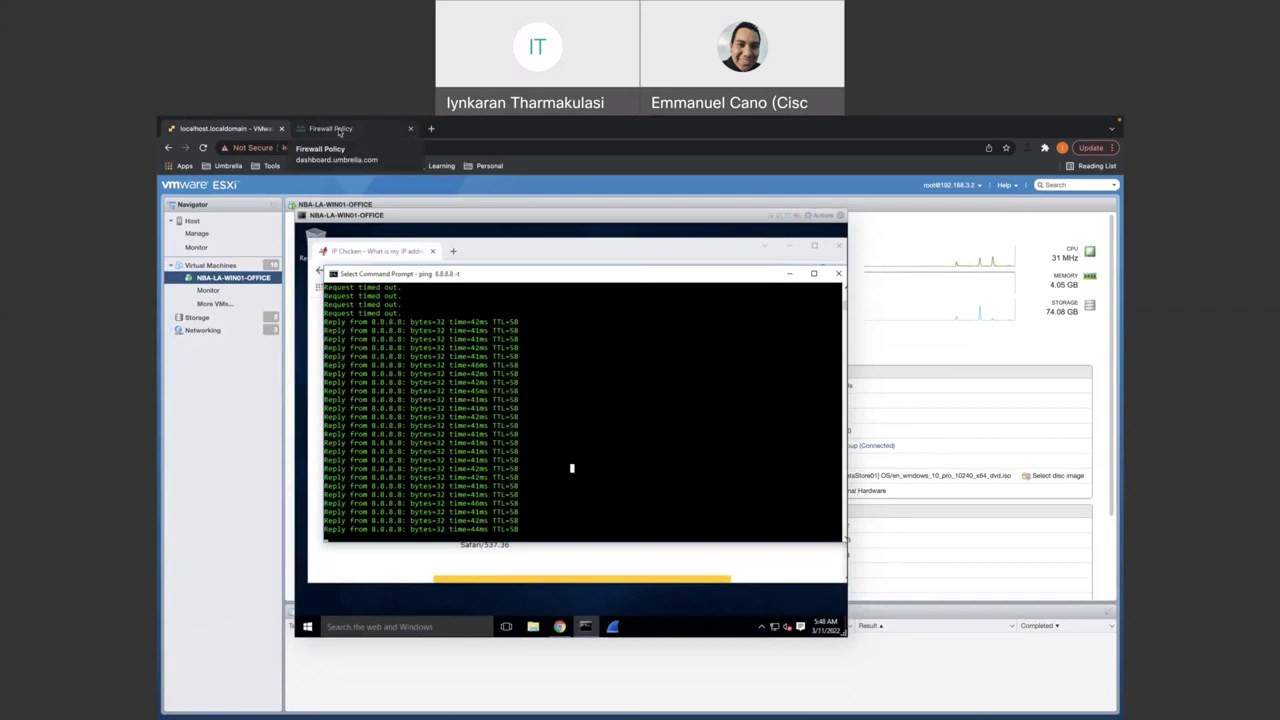
left_click(339, 130)
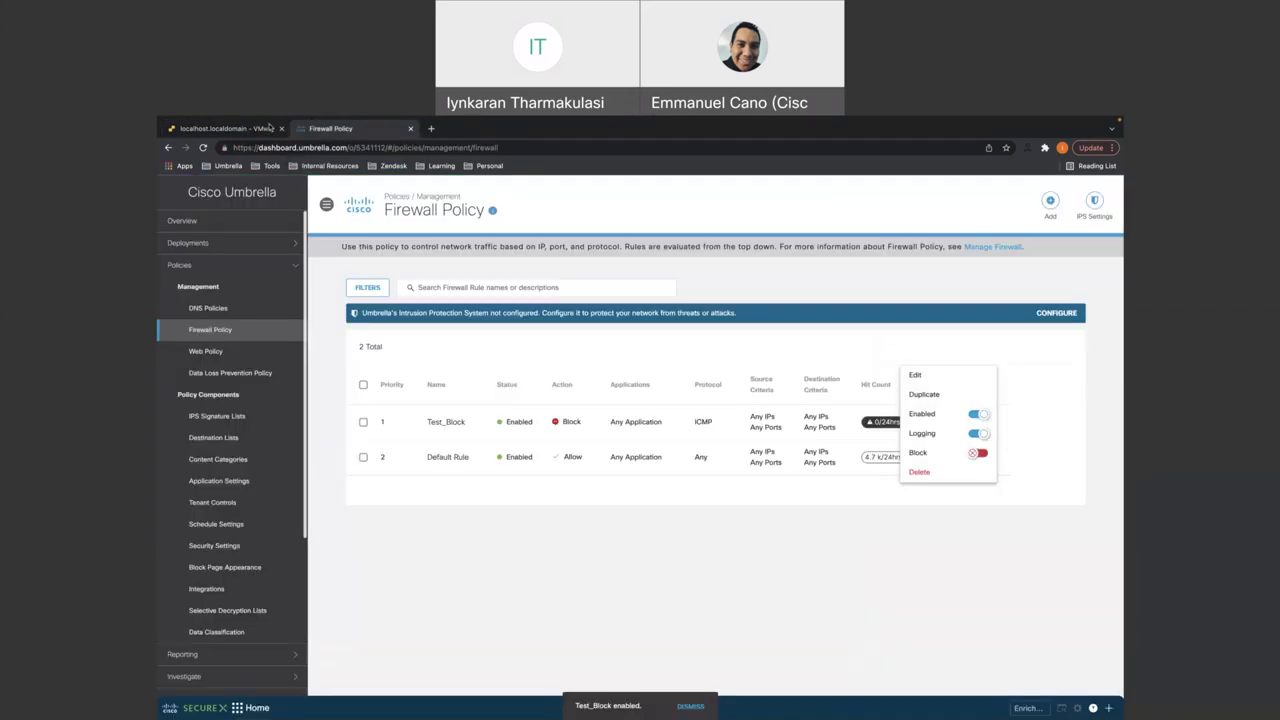
left_click(269, 127)
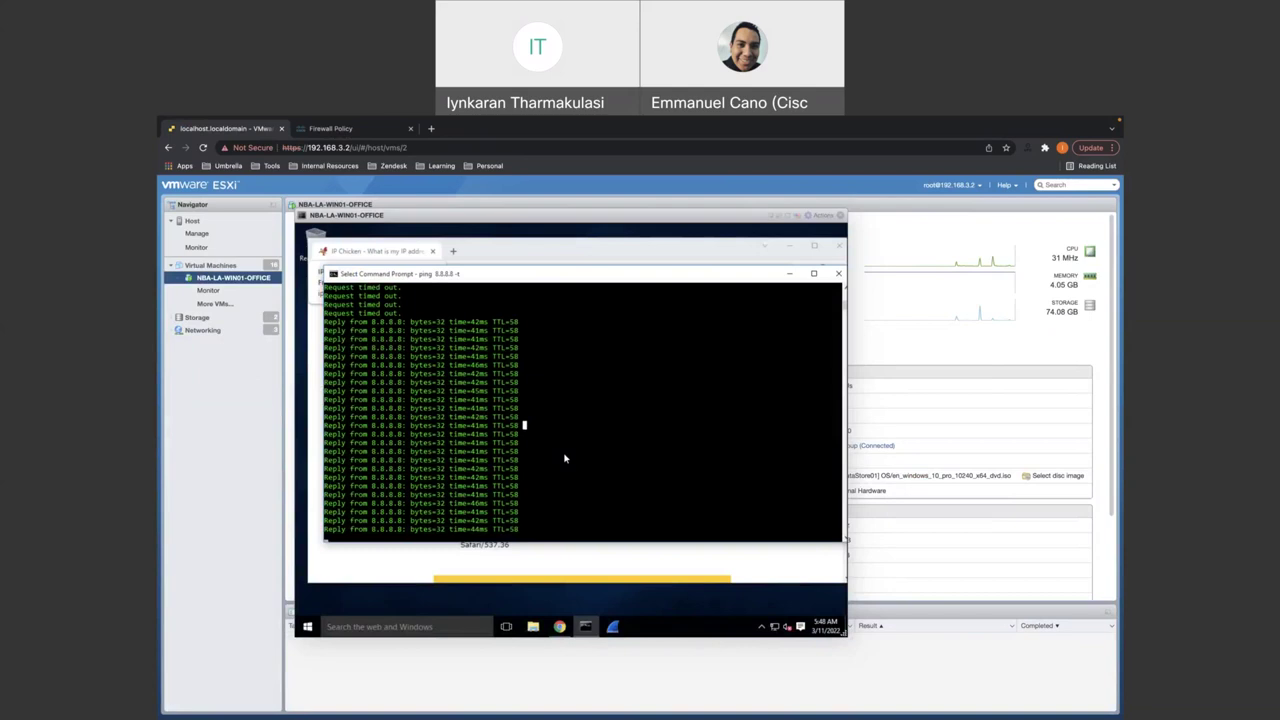
left_click(340, 128)
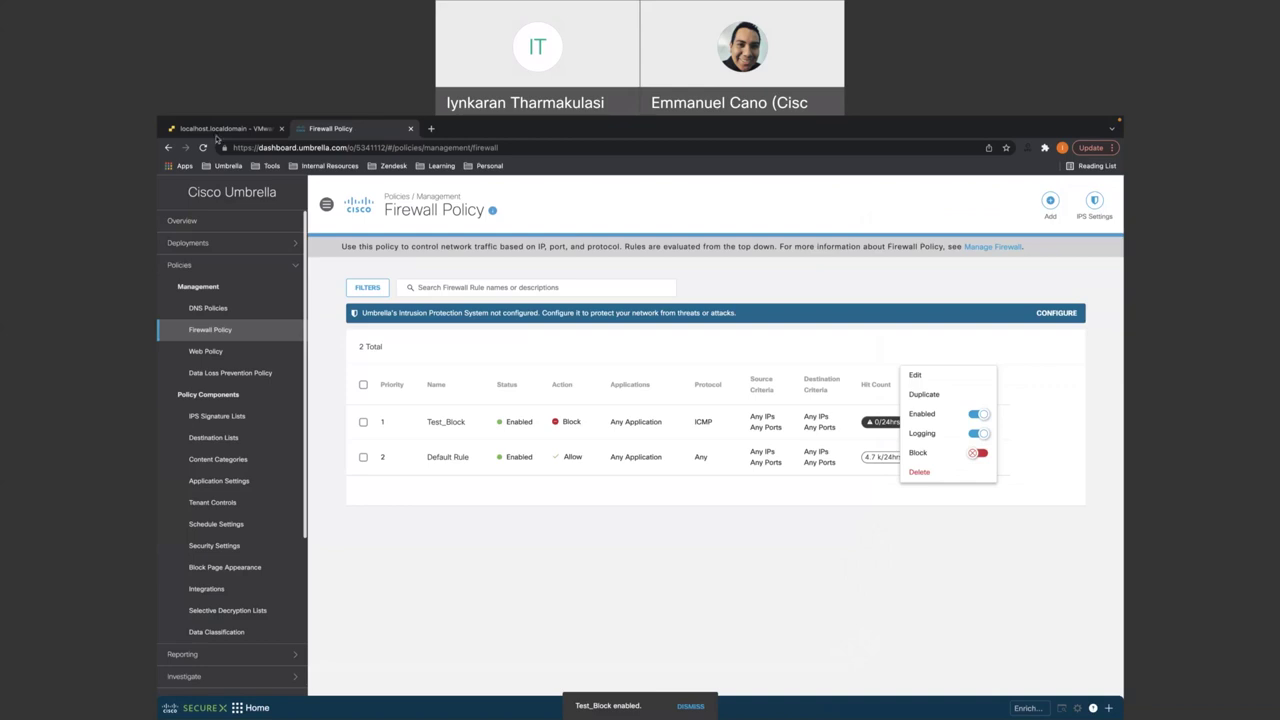
left_click(216, 131)
- Stop the running ping and rerun 'ping 8.8.8.8 -t' in the VM
right_click(507, 426)
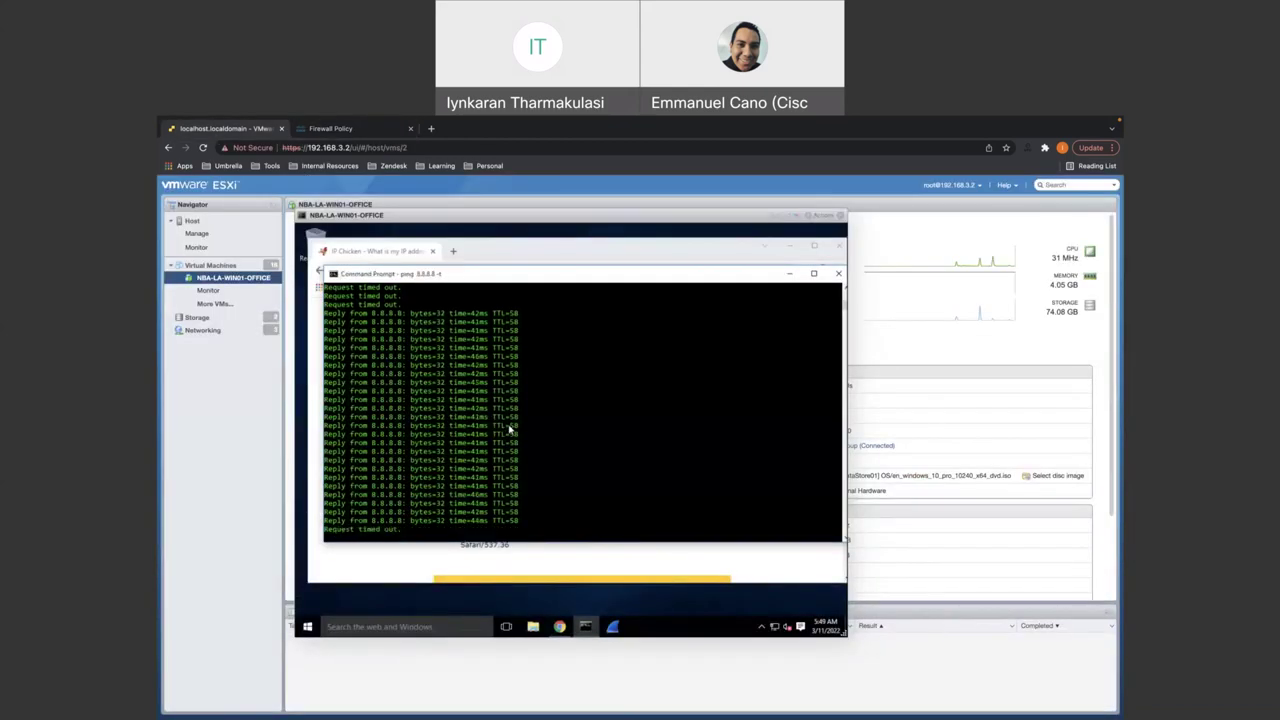
key("ctrl+c")
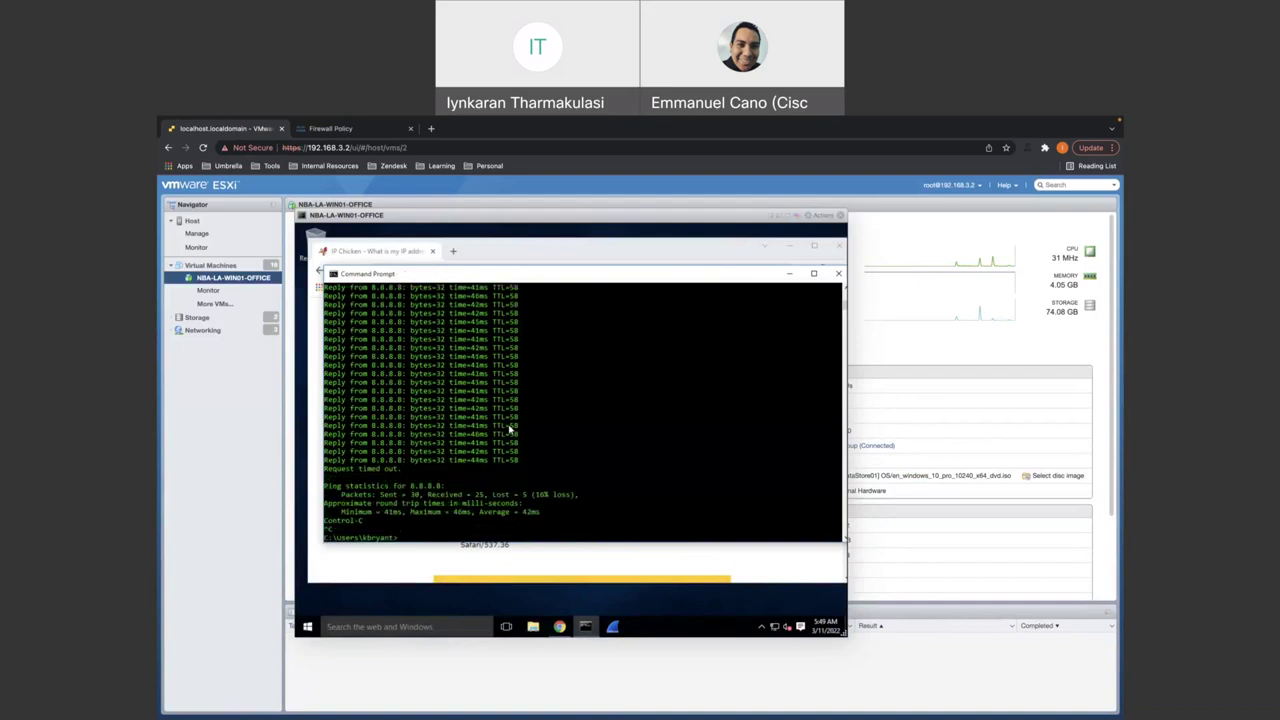
key("Up")
key("Return")
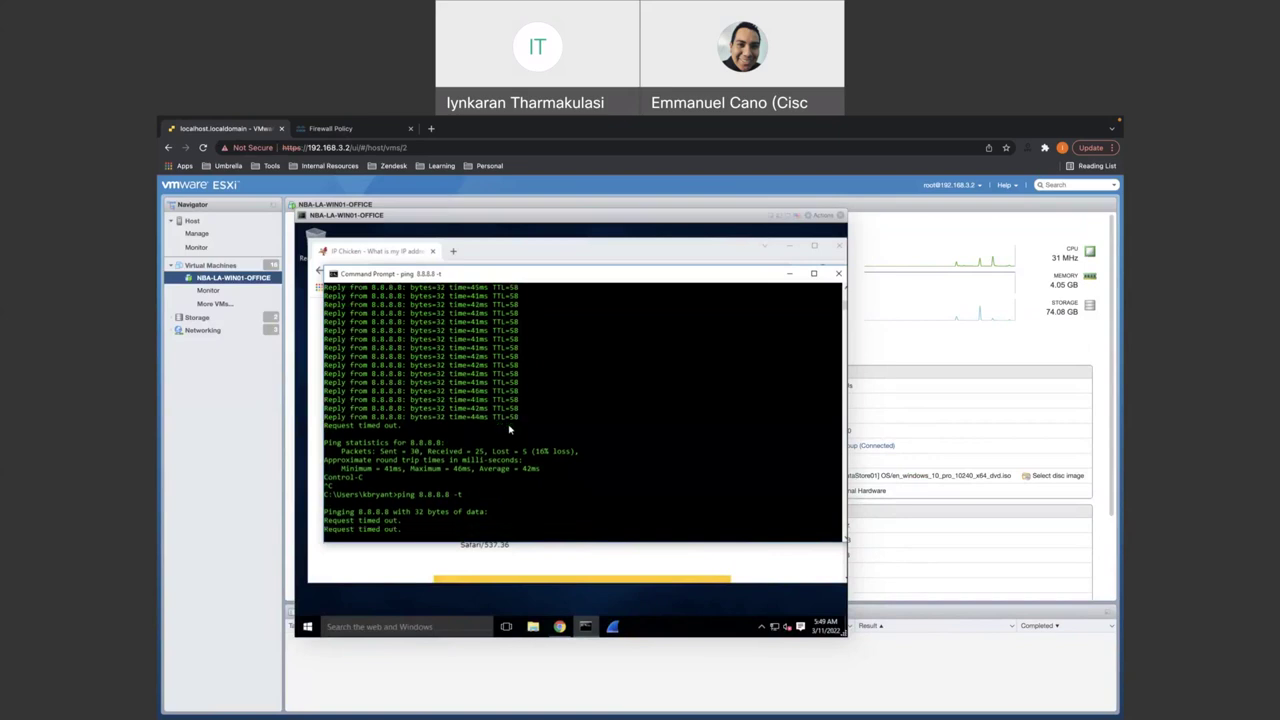
- Stop the 8.8.8.8 ping, then run 'ping 8.8.4.4' and stop it after timeouts
key("ctrl+c")
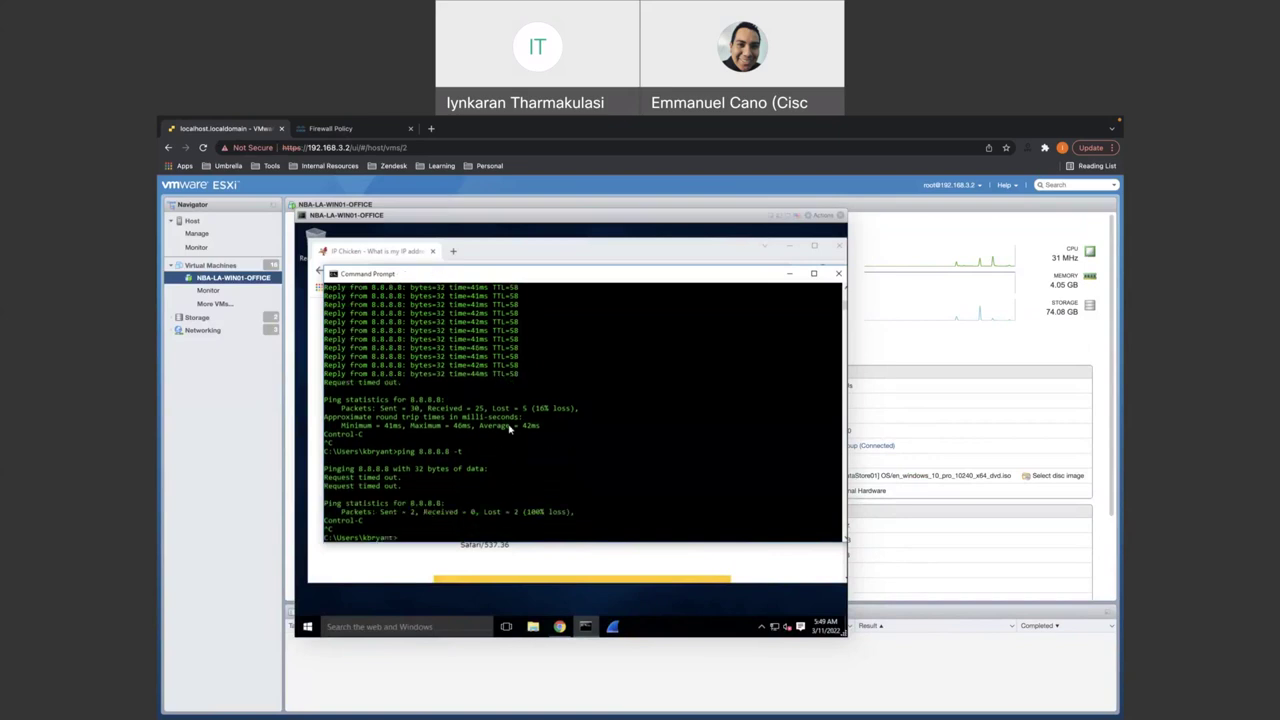
type("ping")
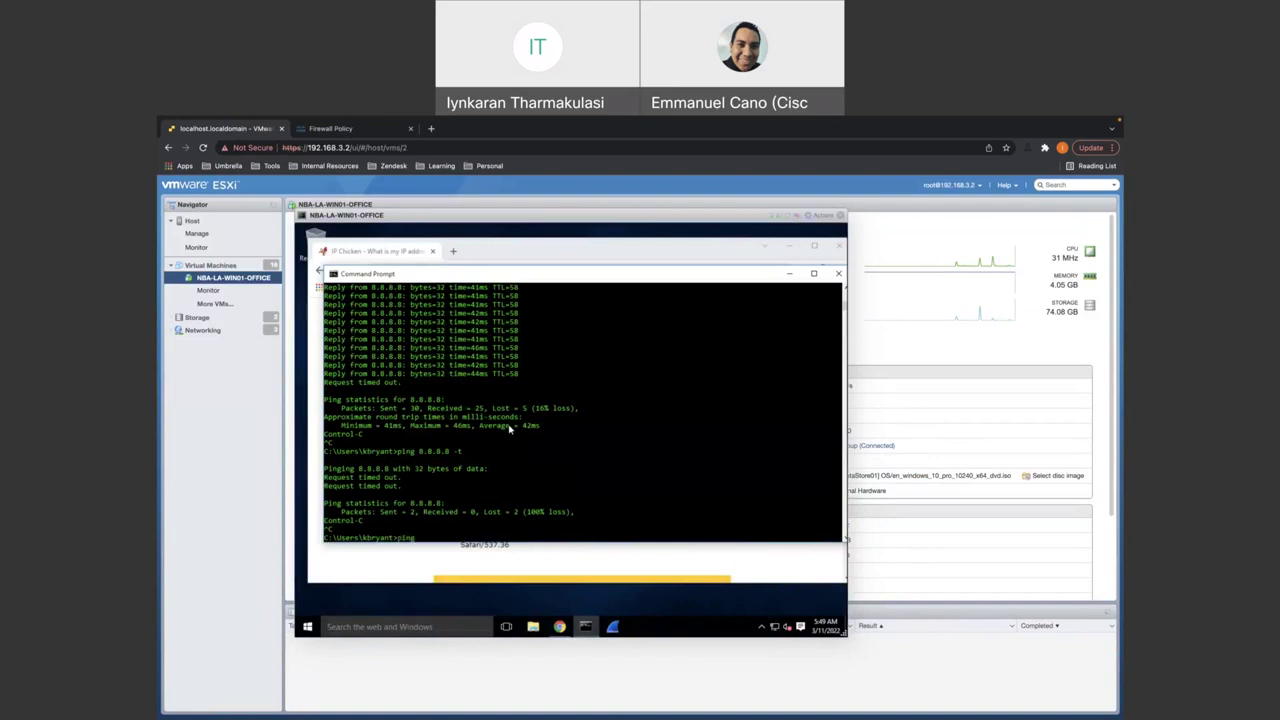
type(" 8.8.4.4")
key("Return")
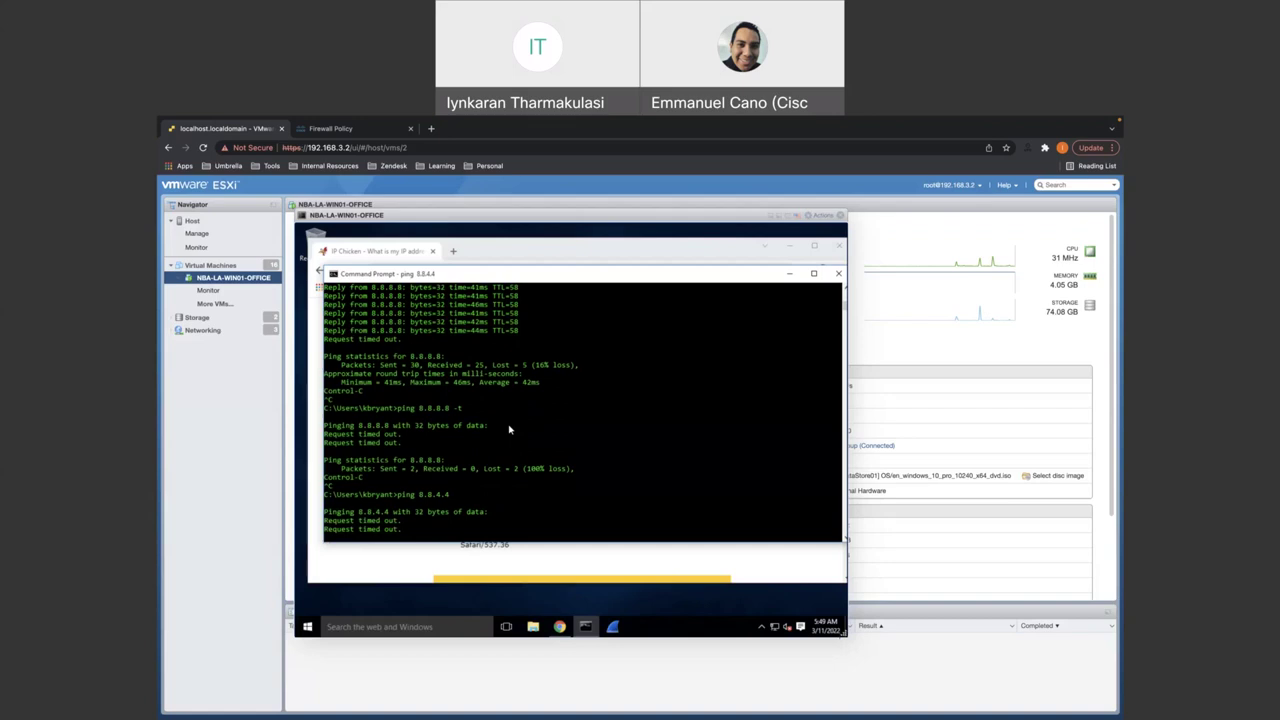
key("ctrl+c")
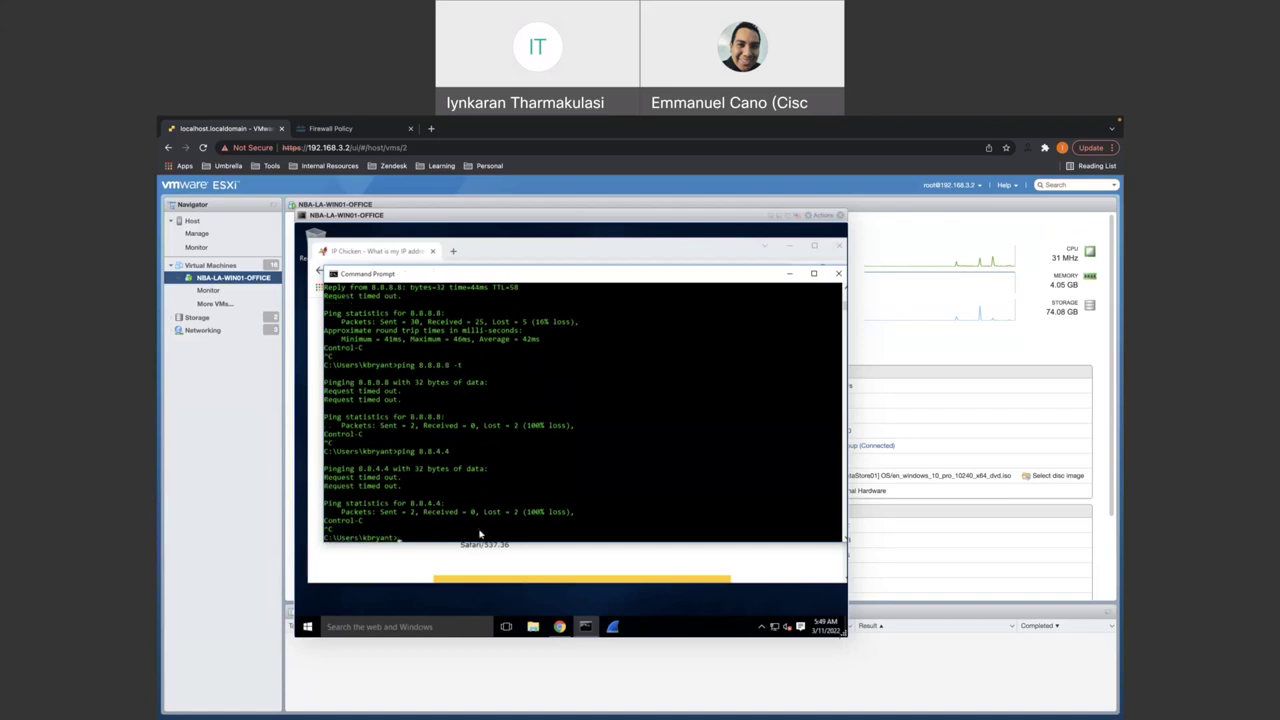
- Load google.com in a new Chrome tab inside the VM
left_click(560, 626)
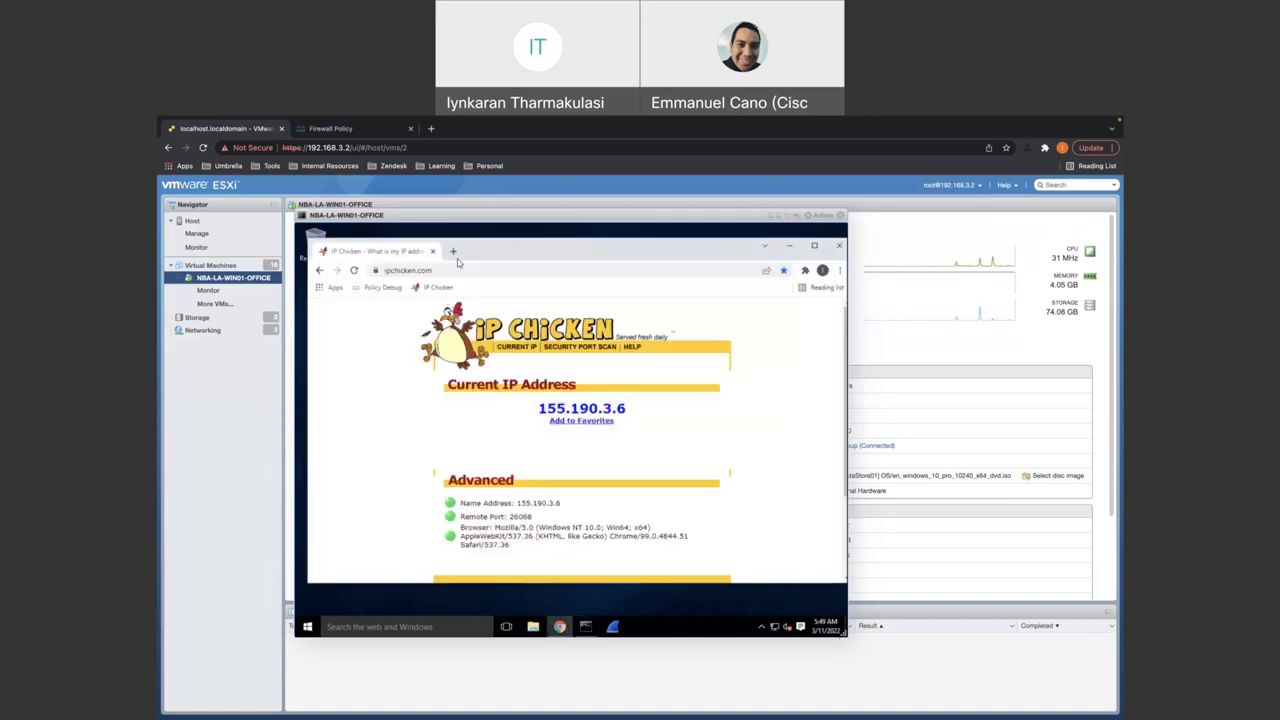
left_click(453, 251)
type("google.com")
key("Return")
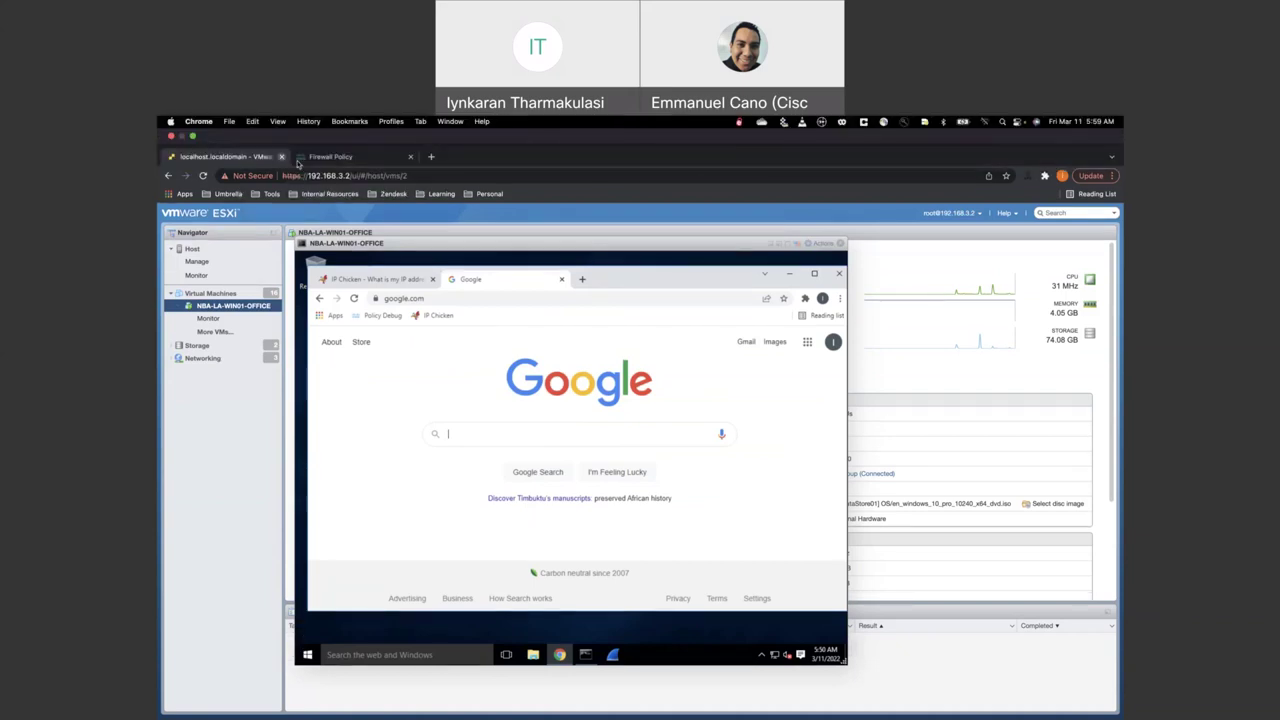
- Go to Umbrella's Web Policy page and expand Ruleset 1 to reveal its Block_Cisco rule
left_click(300, 158)
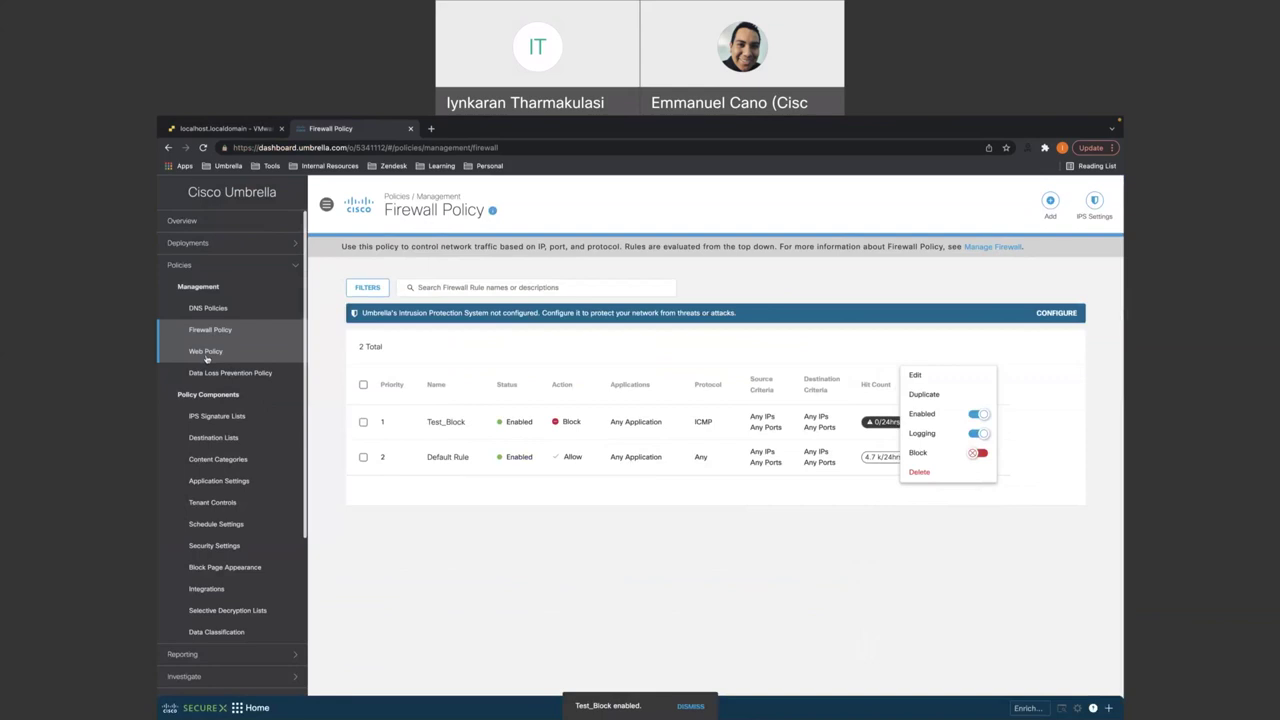
left_click(206, 355)
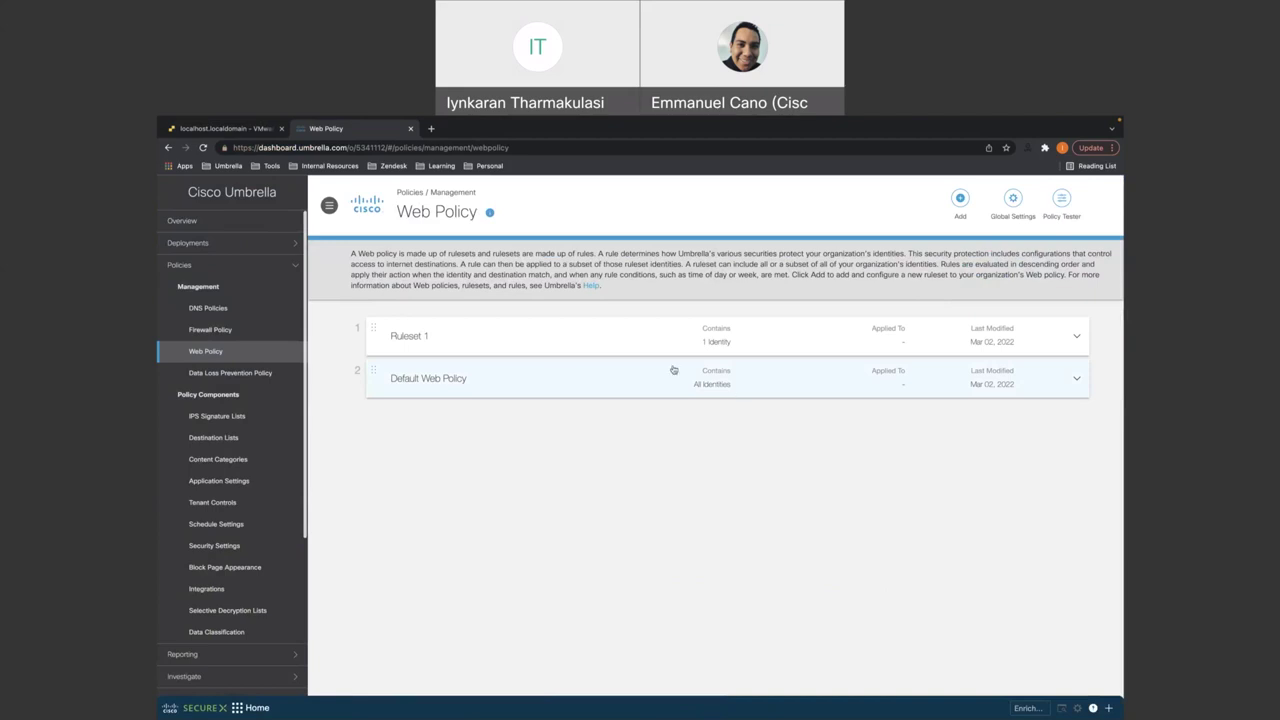
left_click(632, 338)
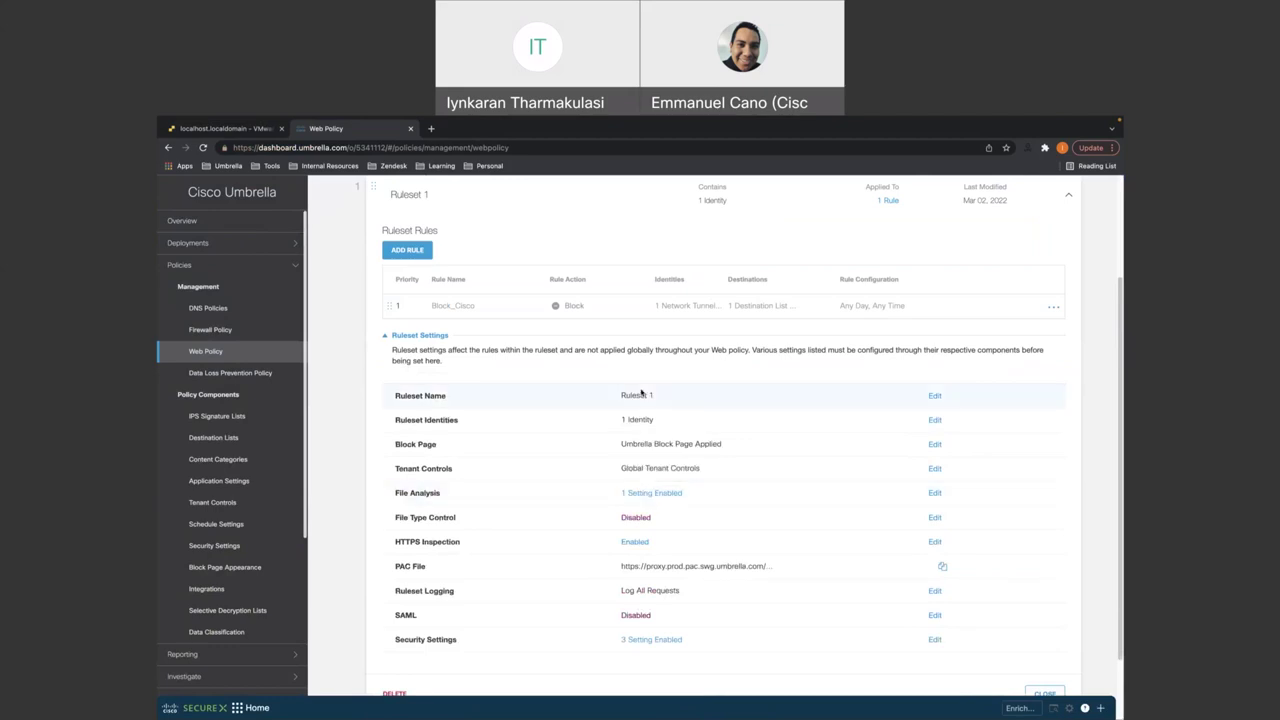
scroll(592, 318, "up", 1)
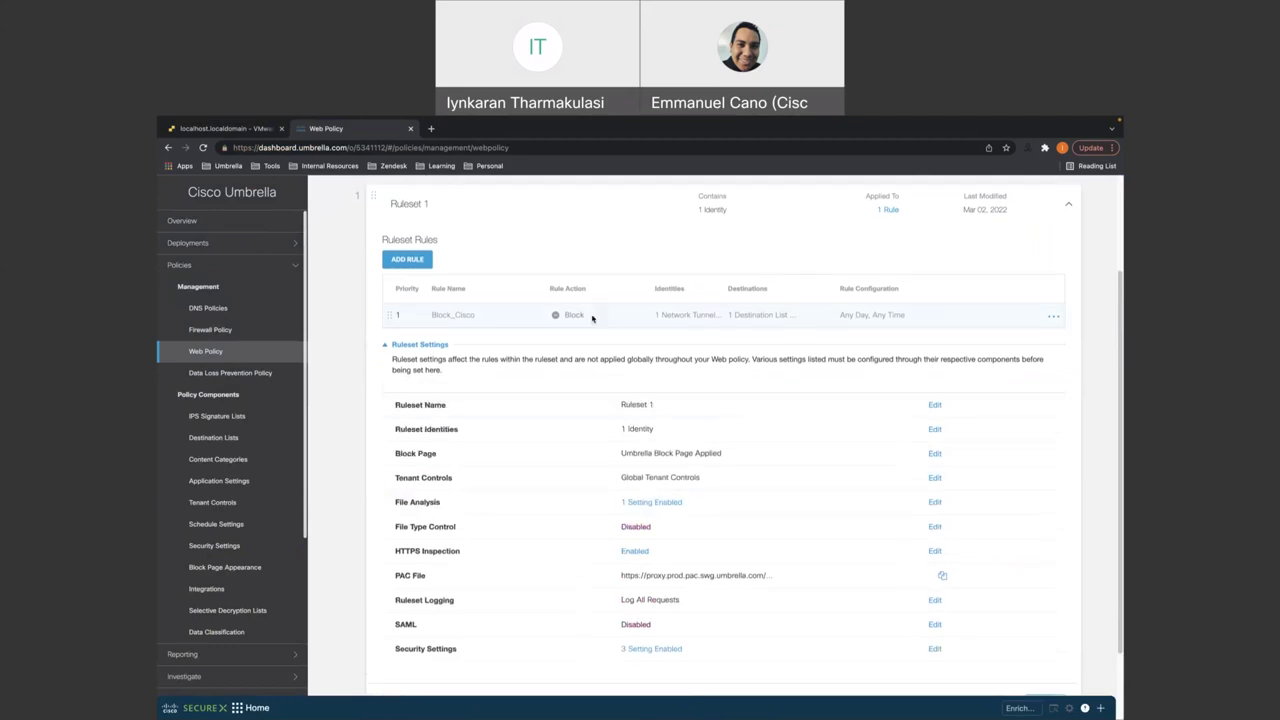
scroll(470, 373, "up", 1)
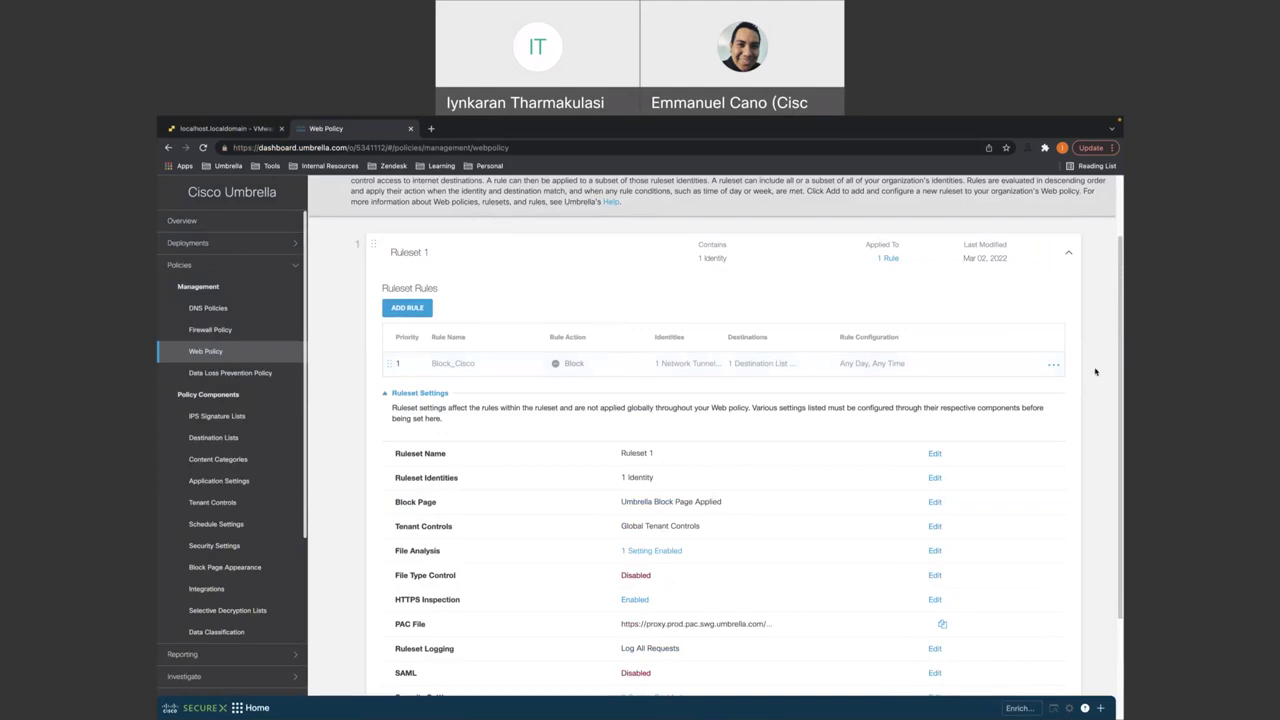
left_click(1053, 366)
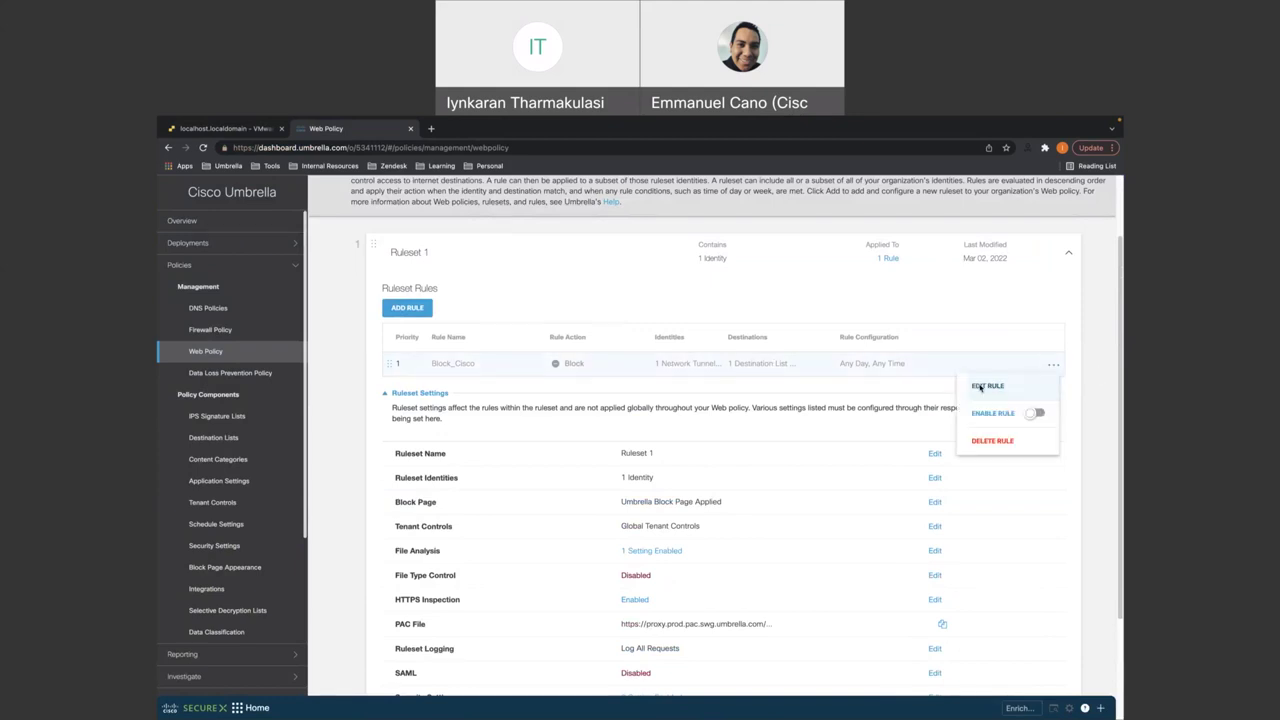
left_click(980, 387)
left_click(762, 375)
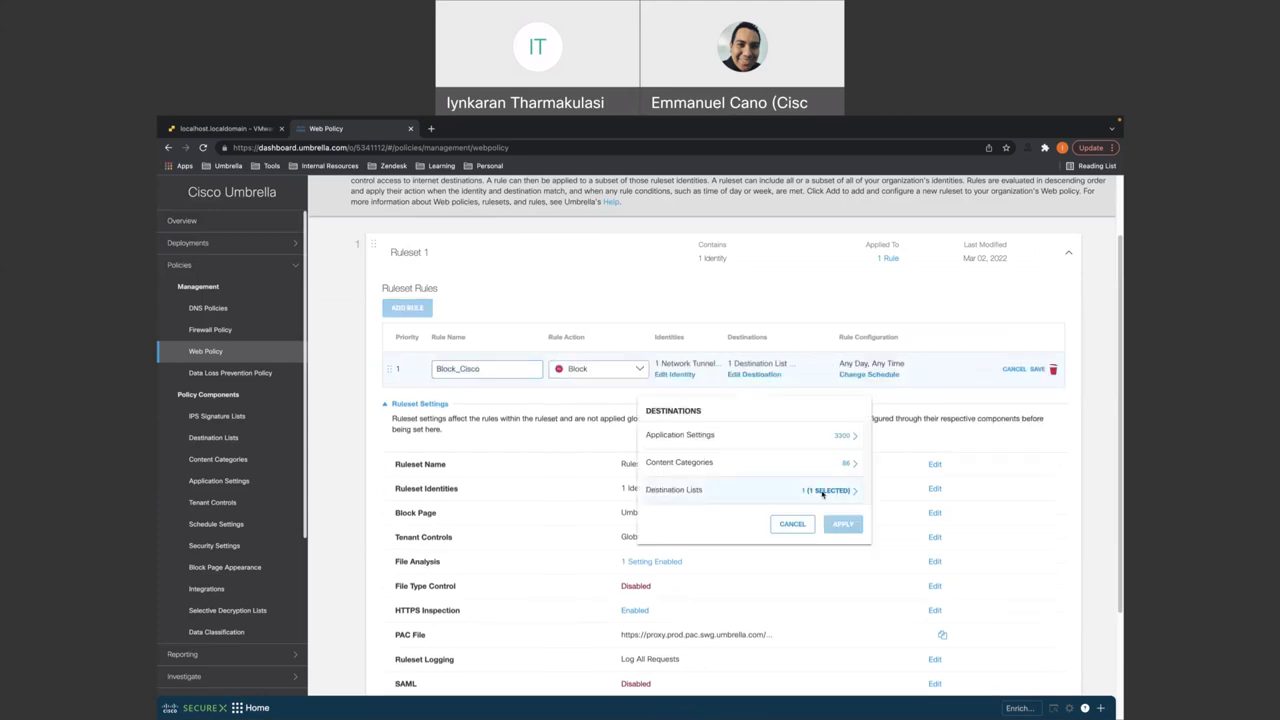
left_click(822, 491)
left_click(840, 467)
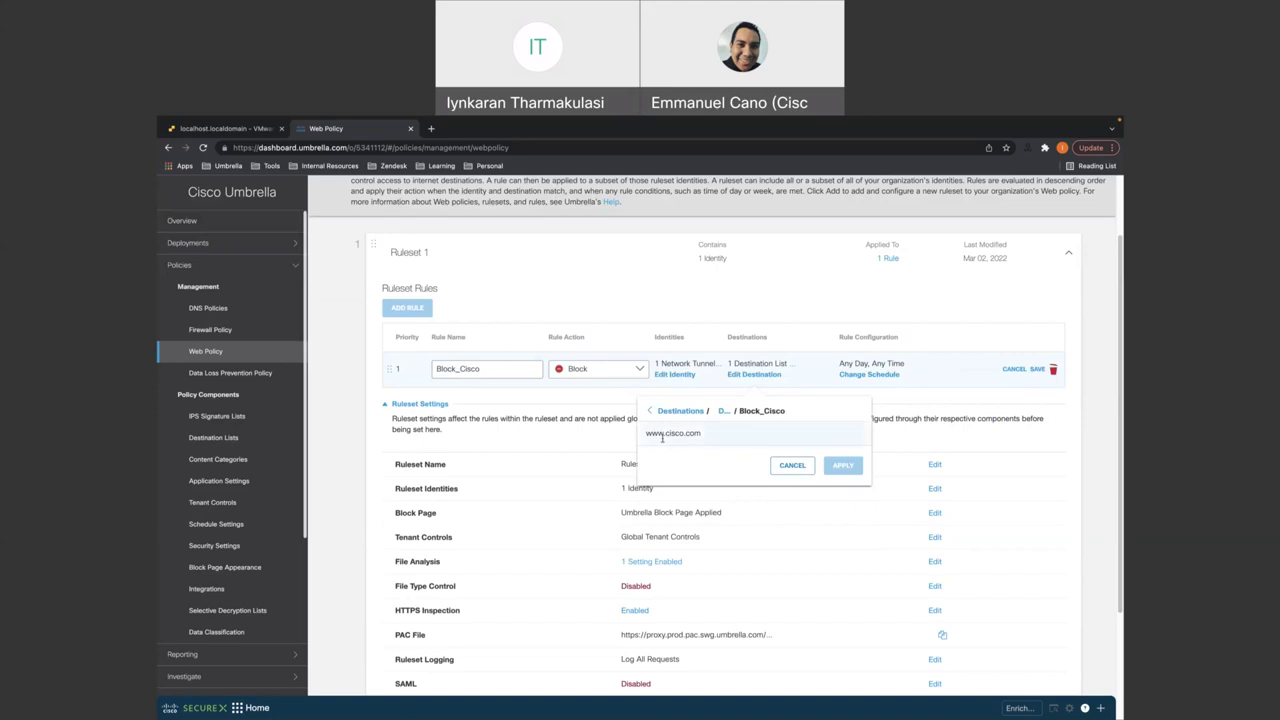
left_click(790, 466)
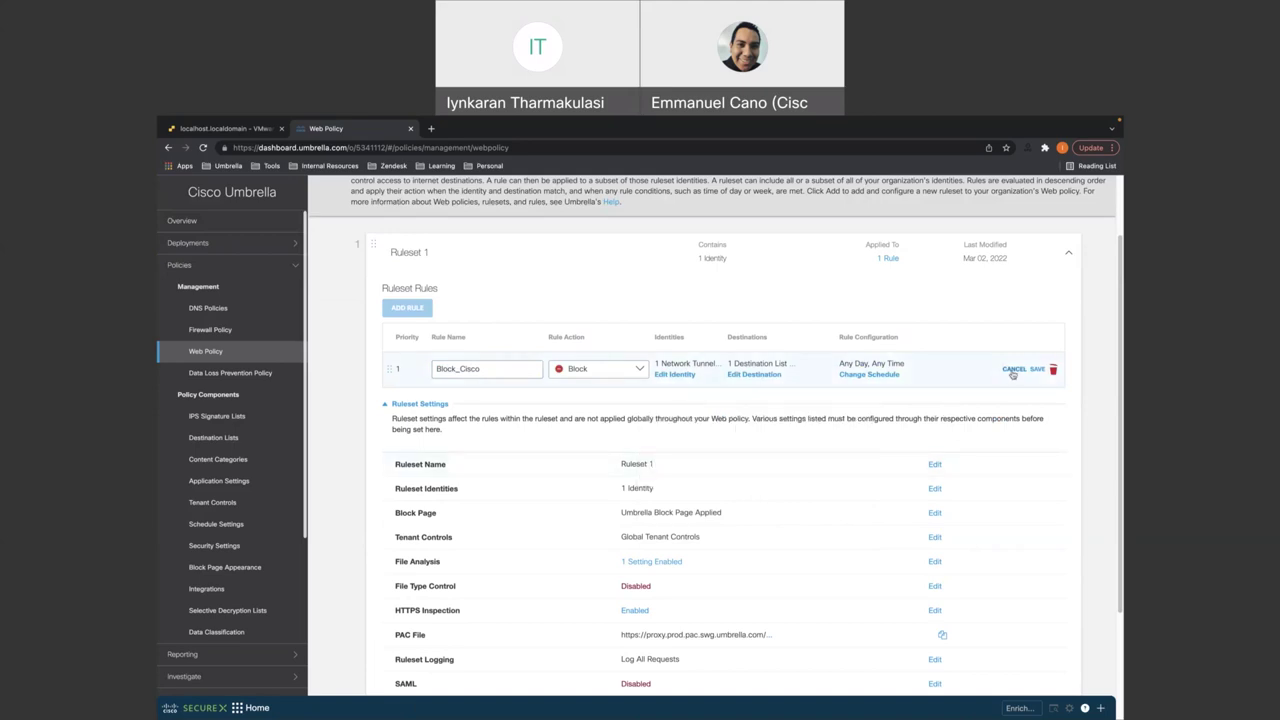
- Discard the Block_Cisco edit and open its options menu, which shows the rule is disabled
left_click(1013, 369)
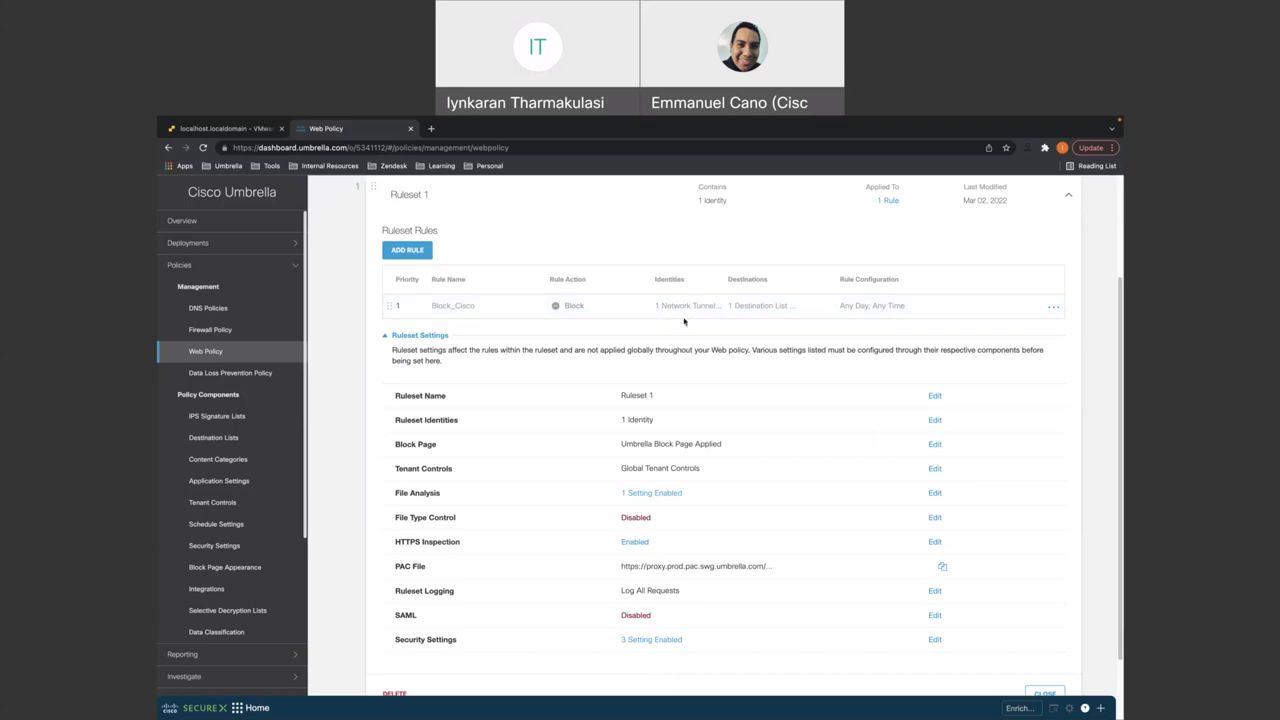
scroll(671, 309, "up", 1)
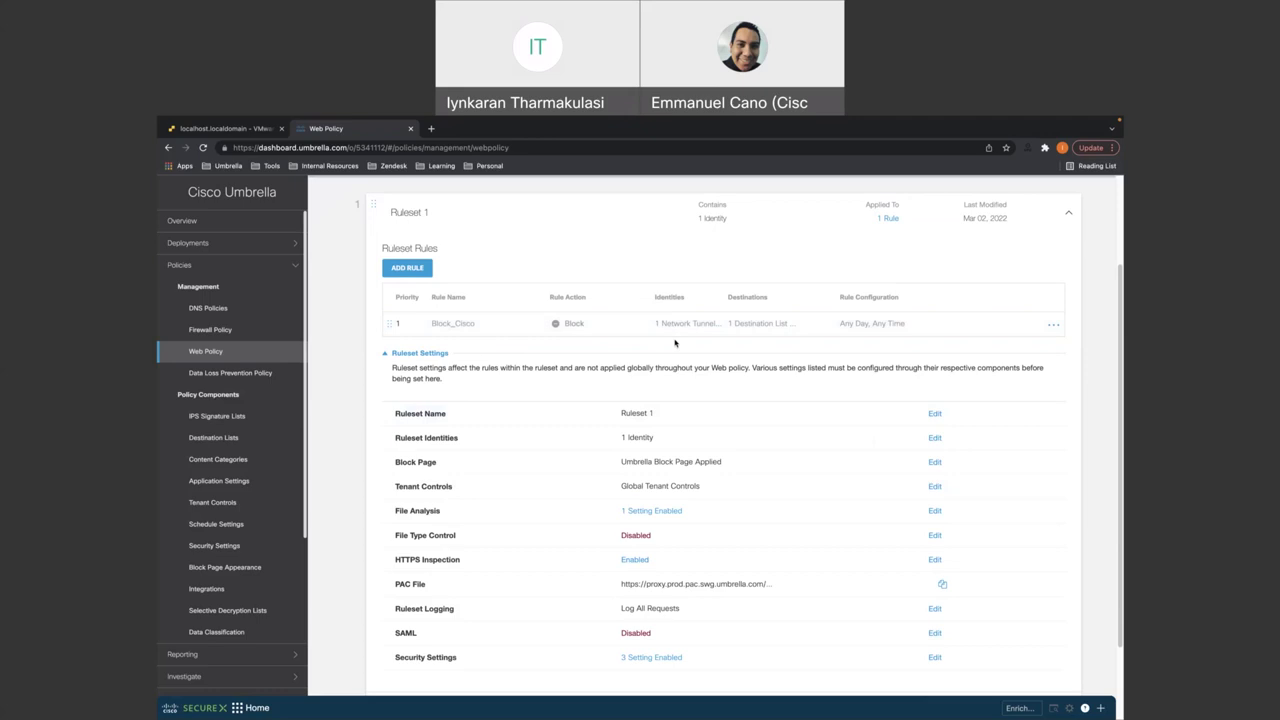
scroll(675, 343, "down", 1)
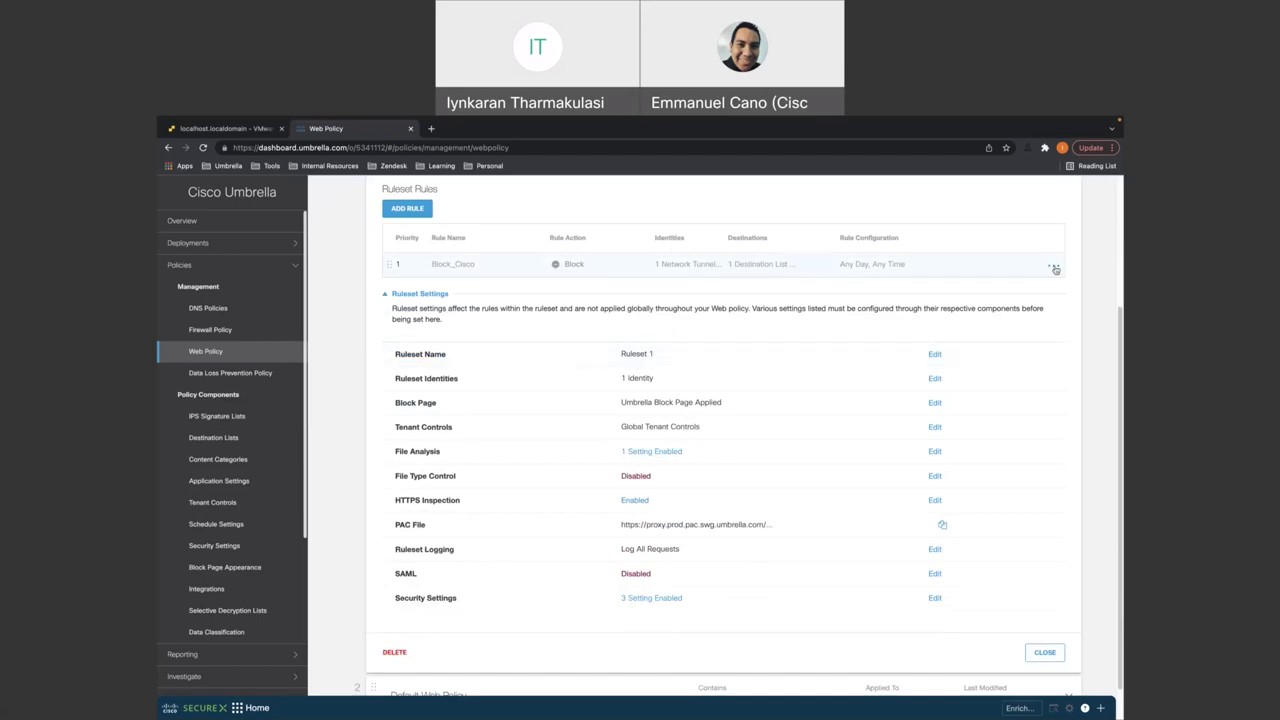
left_click(1054, 268)
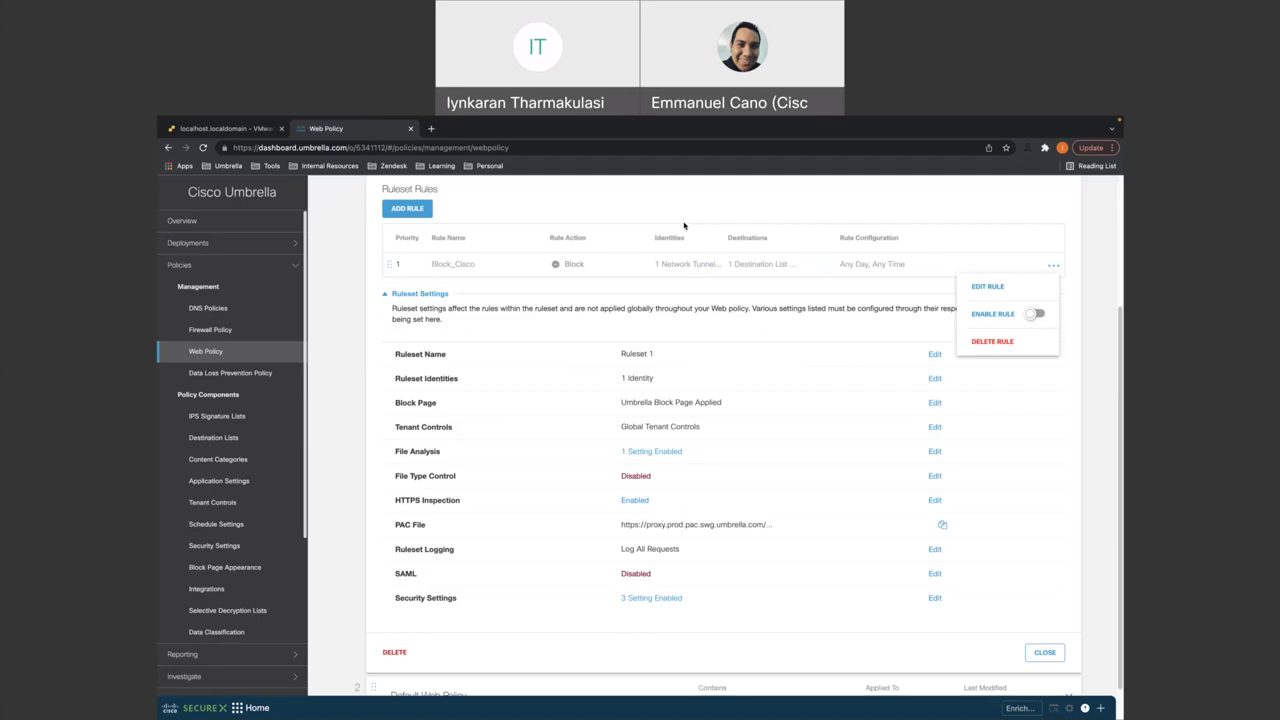
- Load cisco in the VM's Chrome, confirming it is unblocked, then return to Umbrella's Web Policy
left_click(261, 157)
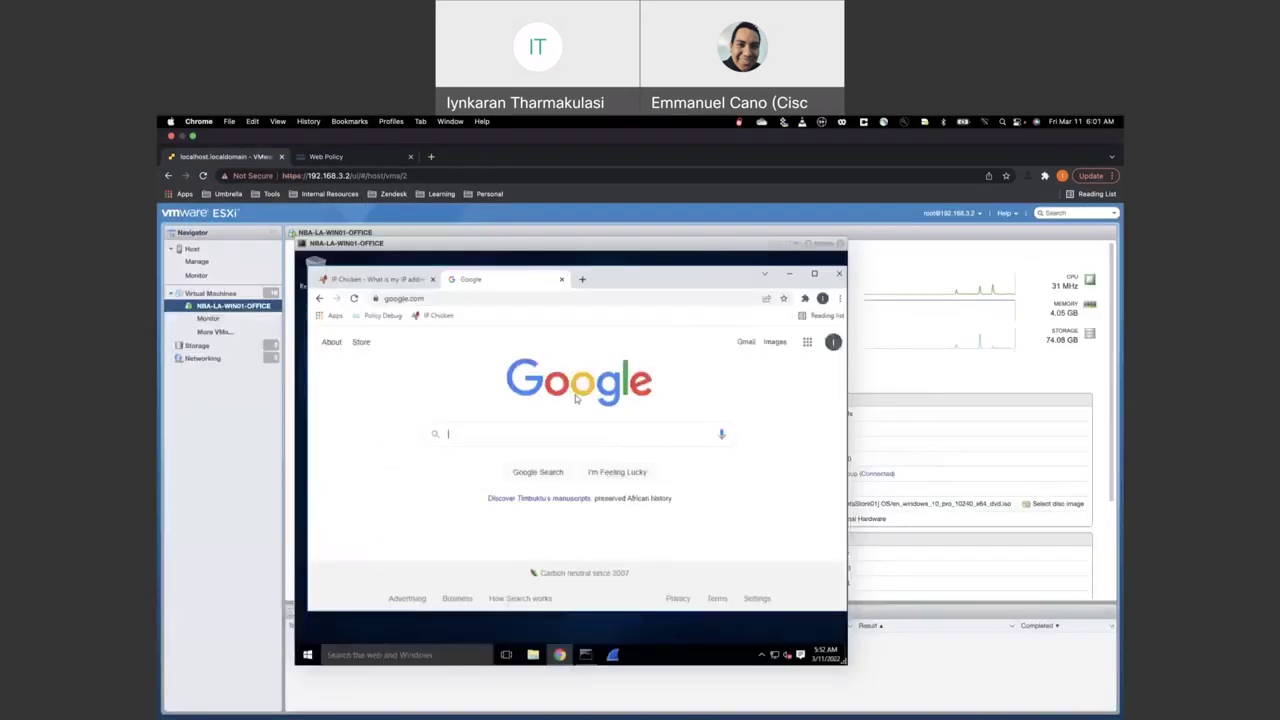
left_click(519, 269)
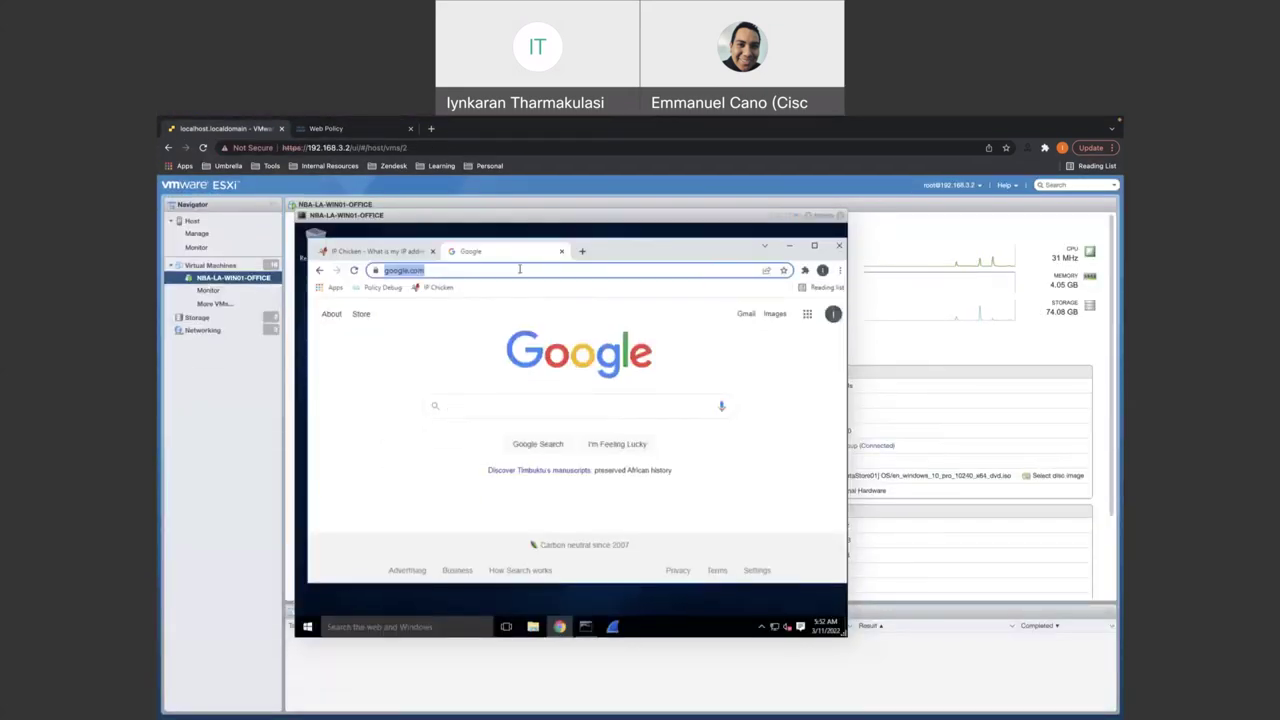
type("cisco")
key("Return")
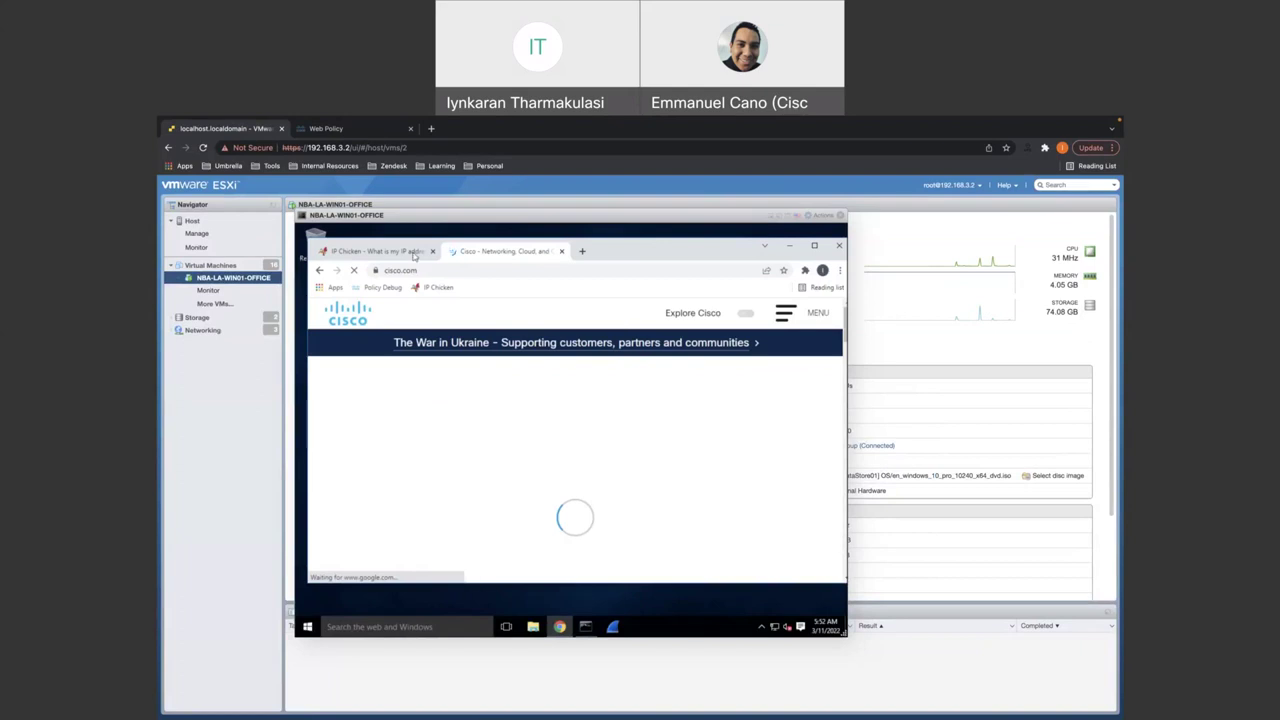
left_click(355, 130)
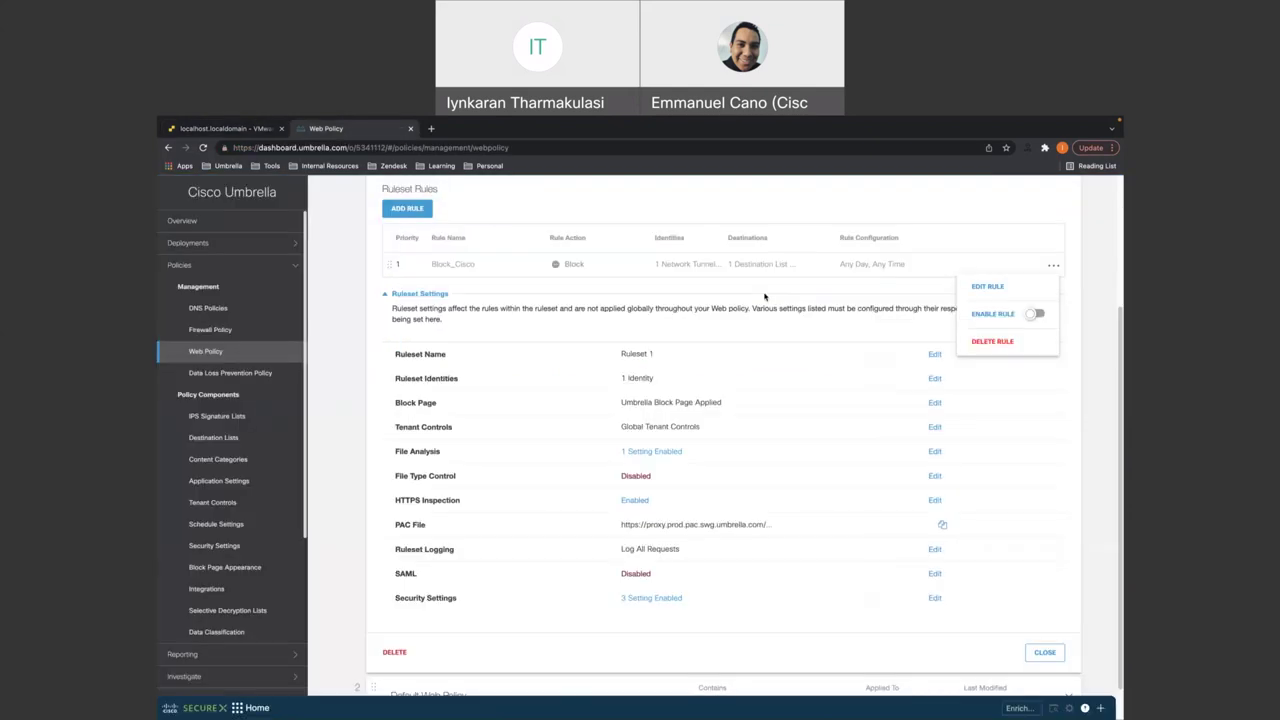
- Enable the Block_Cisco rule, confirm in Update Rule Status, then go back to the VM console
left_click(1039, 315)
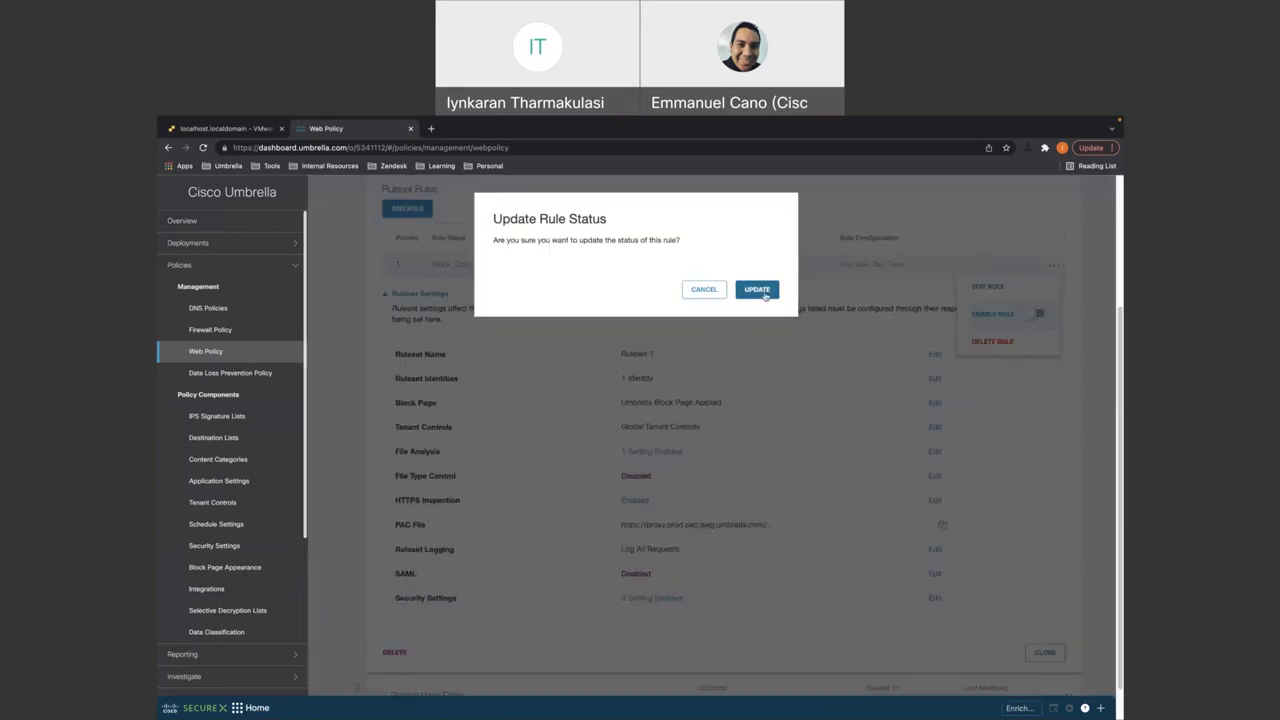
left_click(759, 290)
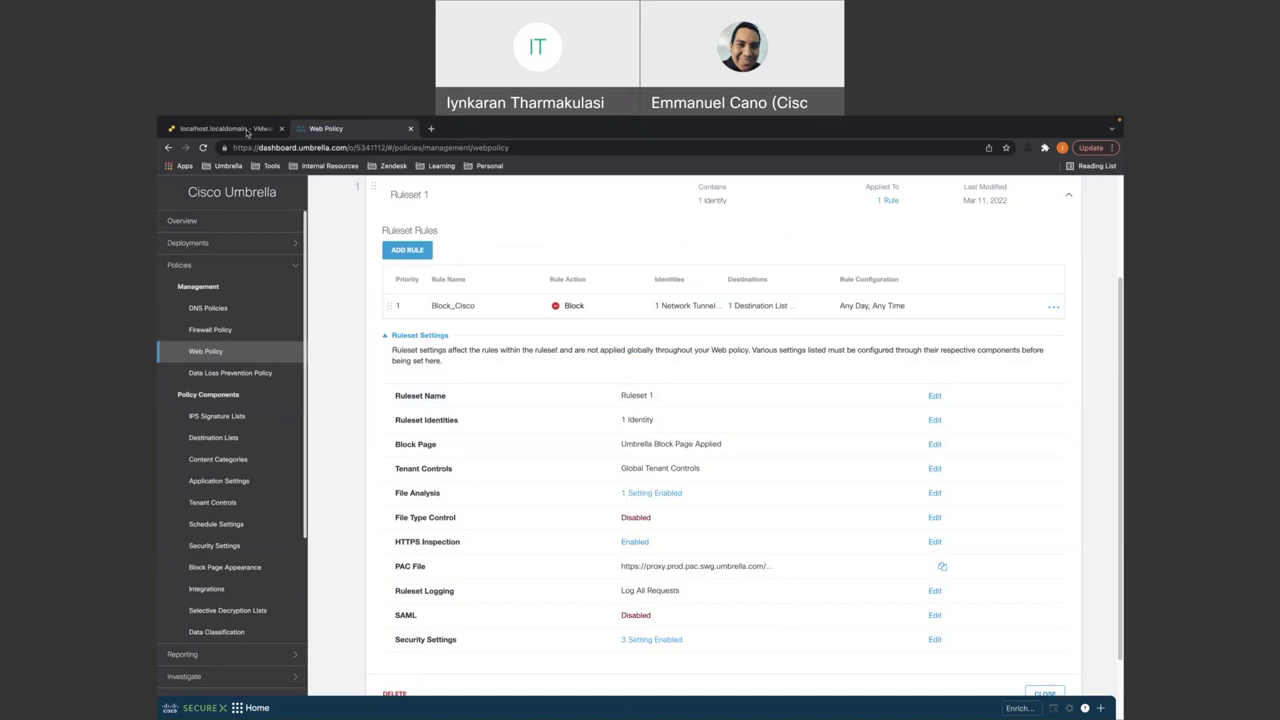
left_click(247, 130)
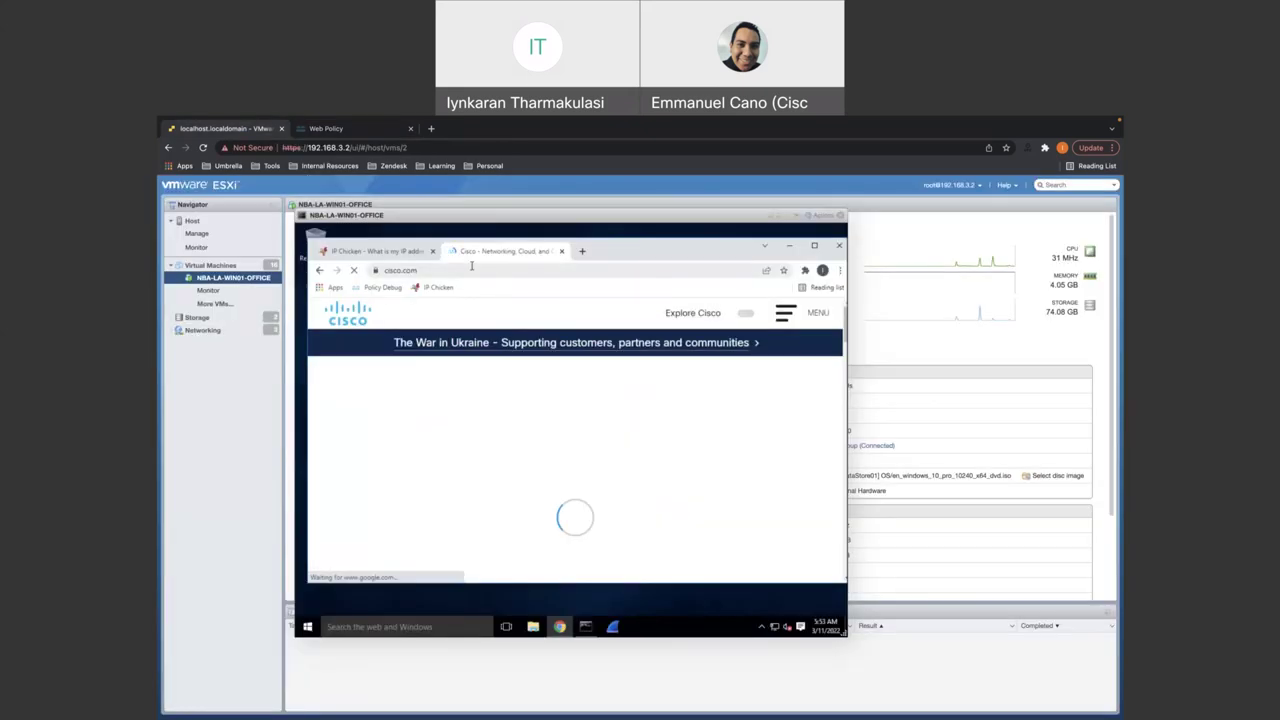
- Reload cisco.com in the VM's Chrome to test the block
left_click(475, 268)
left_click(475, 267)
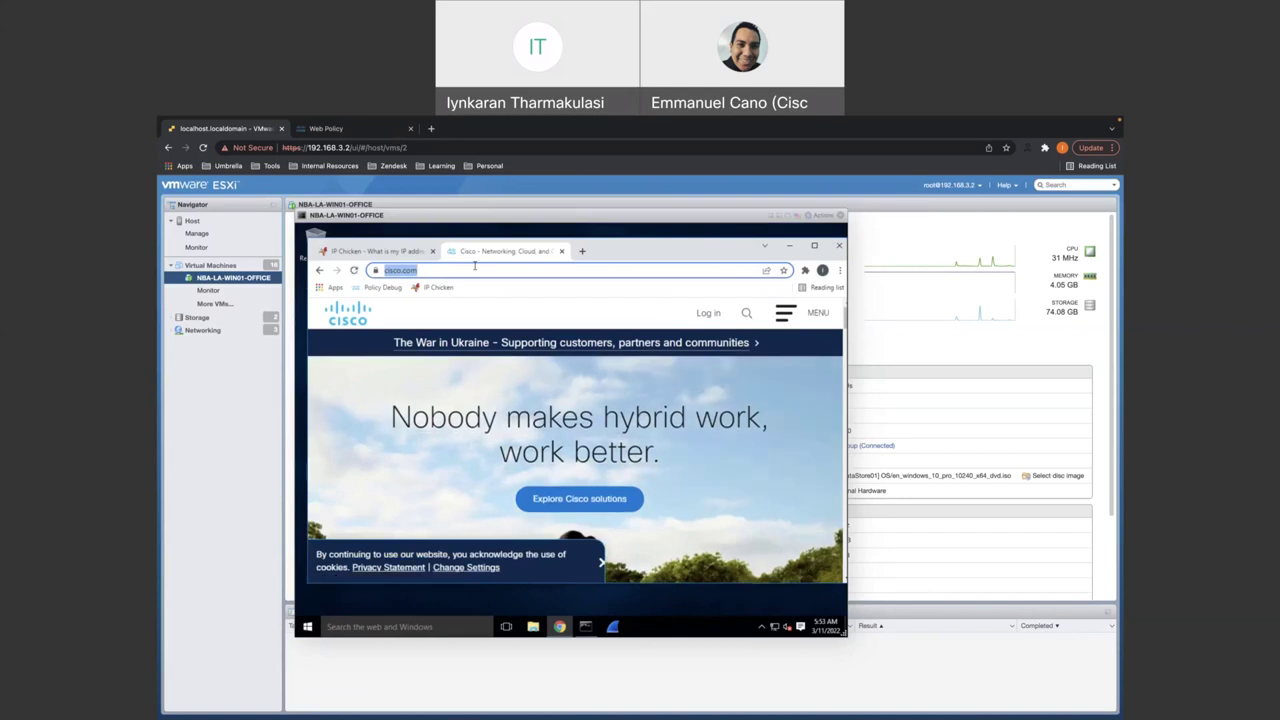
key("Return")
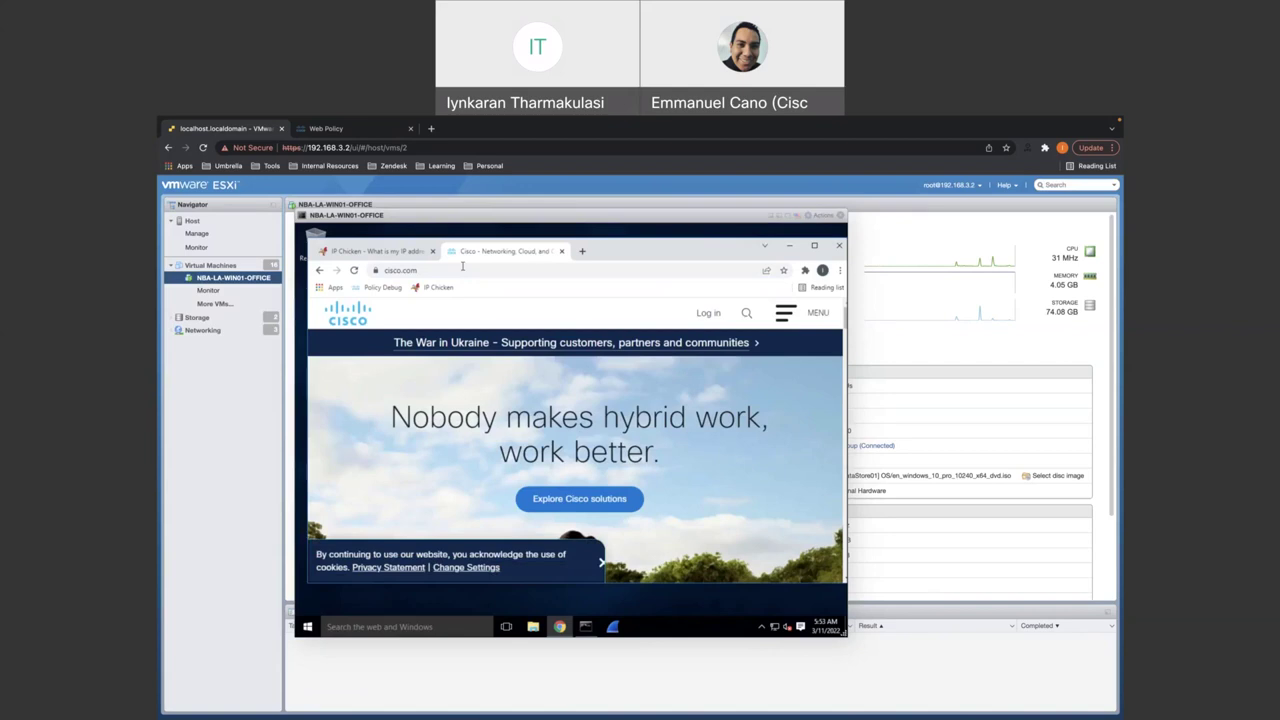
- Restart Chrome in the VM and load cisco.com, which now shows Umbrella's 'This site is blocked' page
left_click(475, 268)
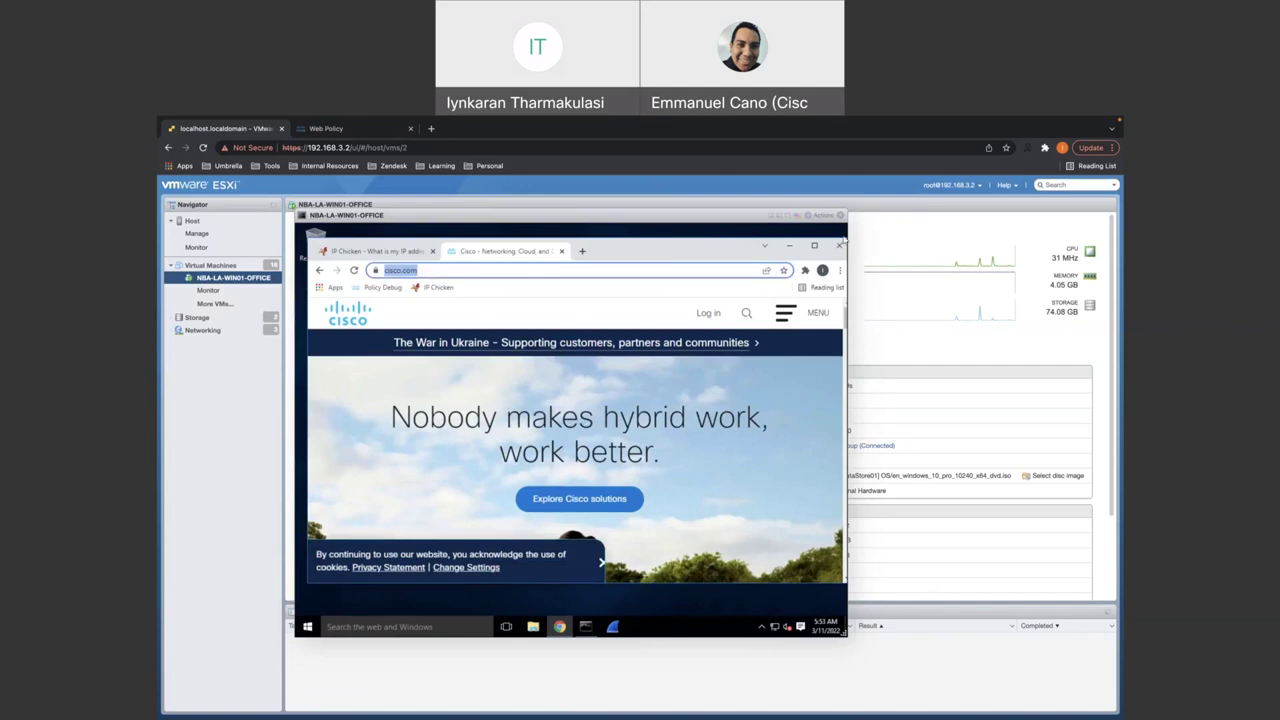
left_click(840, 244)
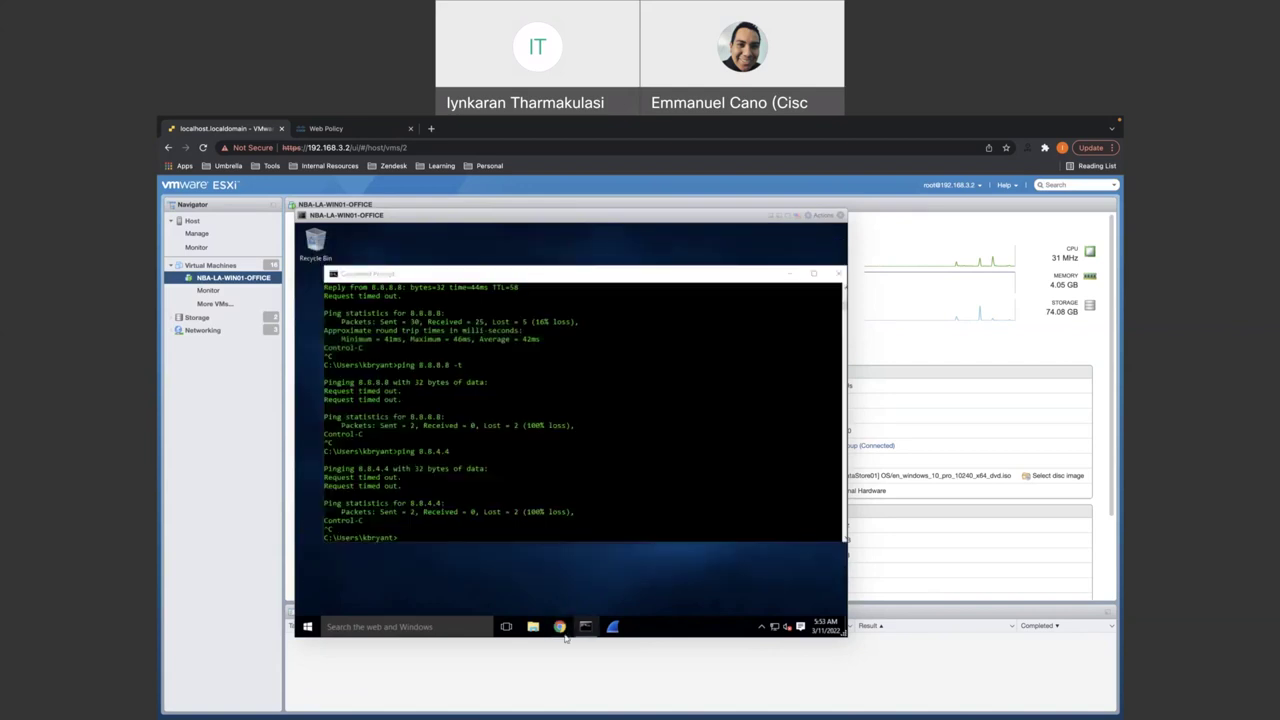
left_click(559, 626)
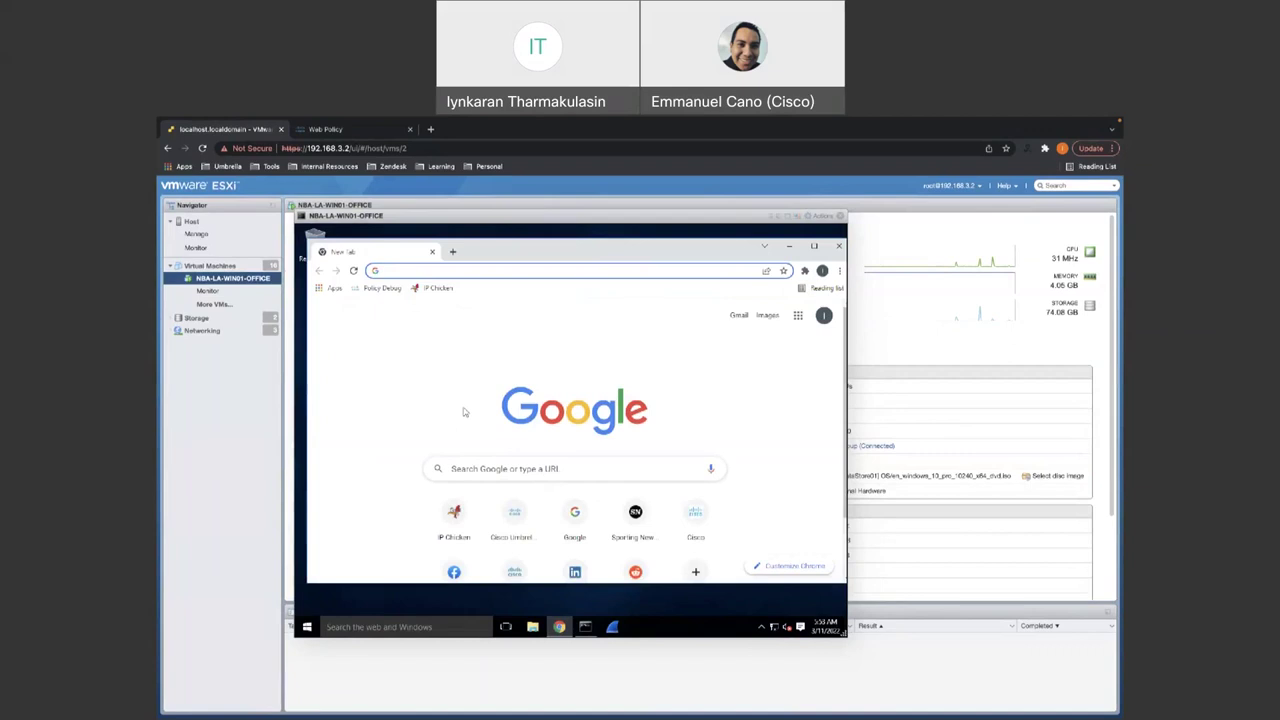
type("cisco.com")
key("Return")
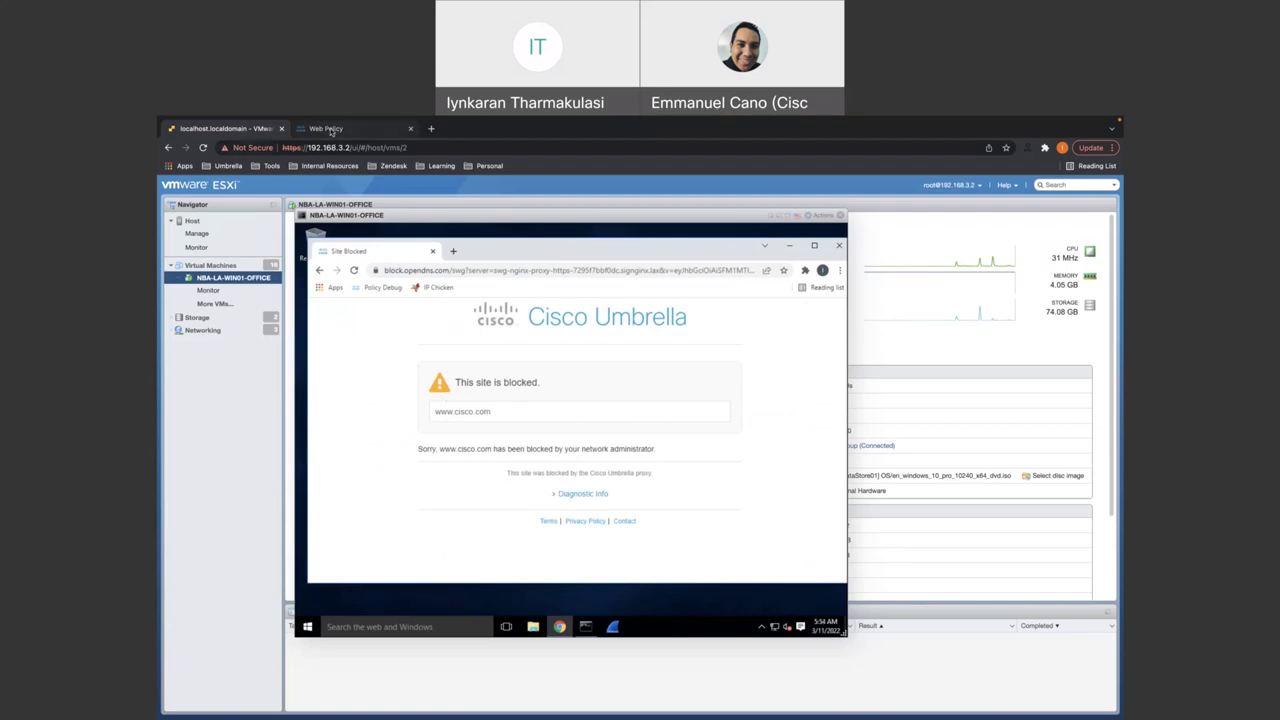
- Open the Activity Search report from Umbrella's Reporting section
left_click(326, 128)
left_click(195, 264)
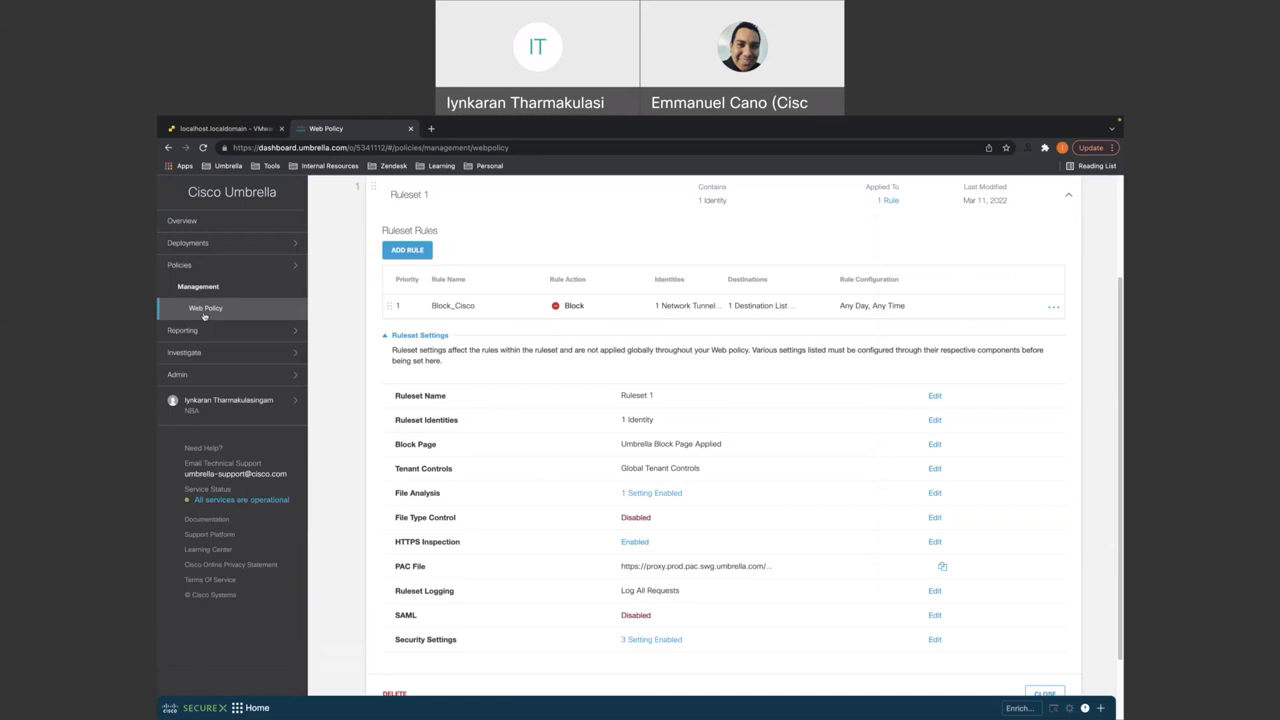
left_click(199, 331)
left_click(208, 404)
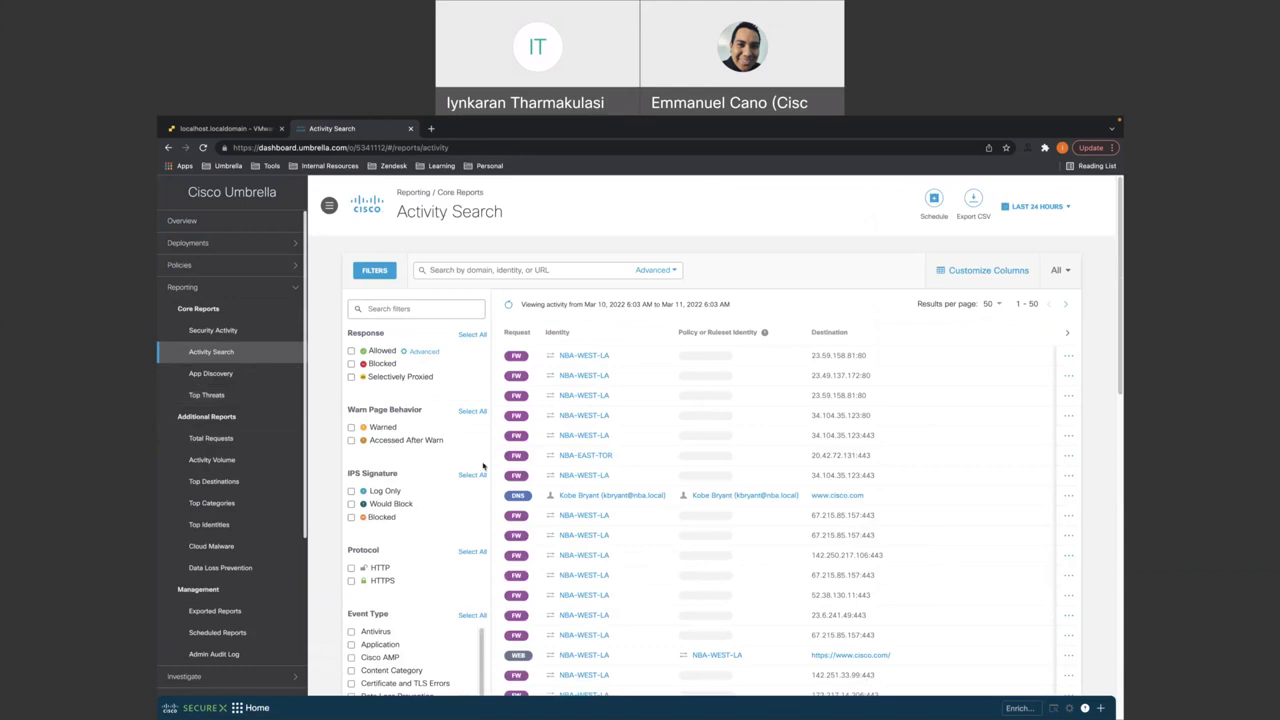
- Cycle the activity type through DNS and Firewall, ending on Web
left_click(1060, 270)
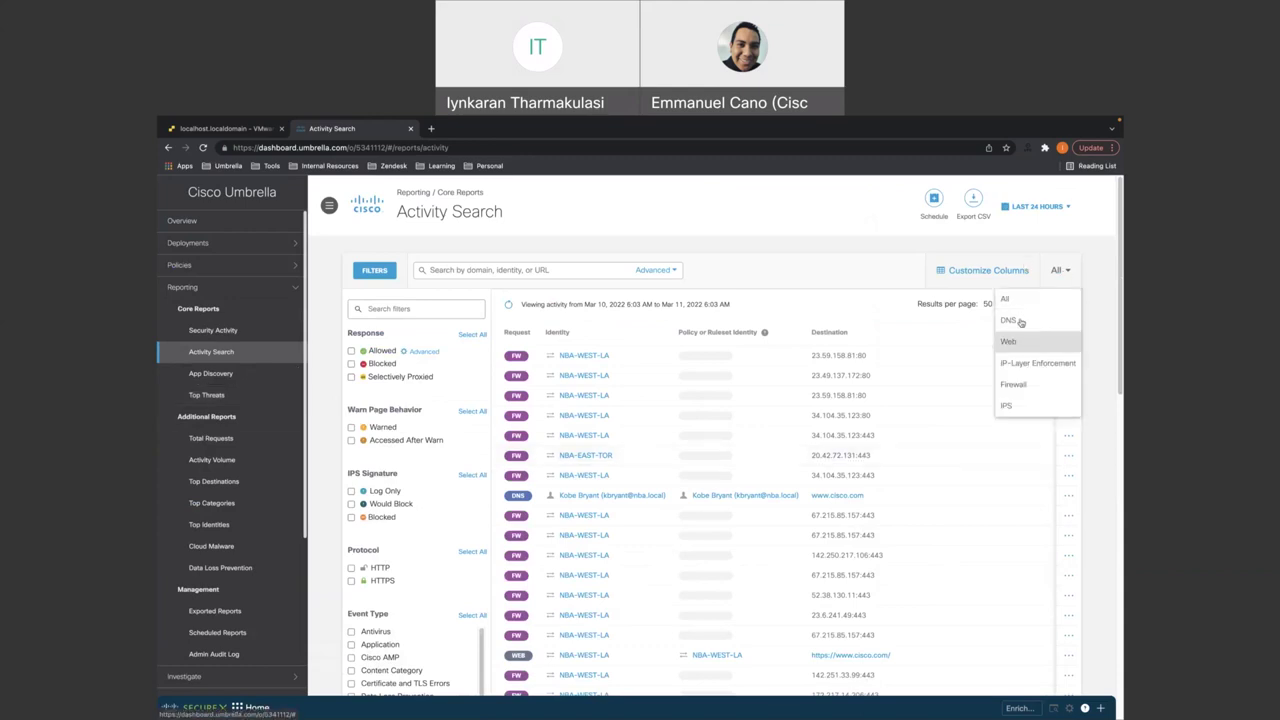
left_click(1019, 321)
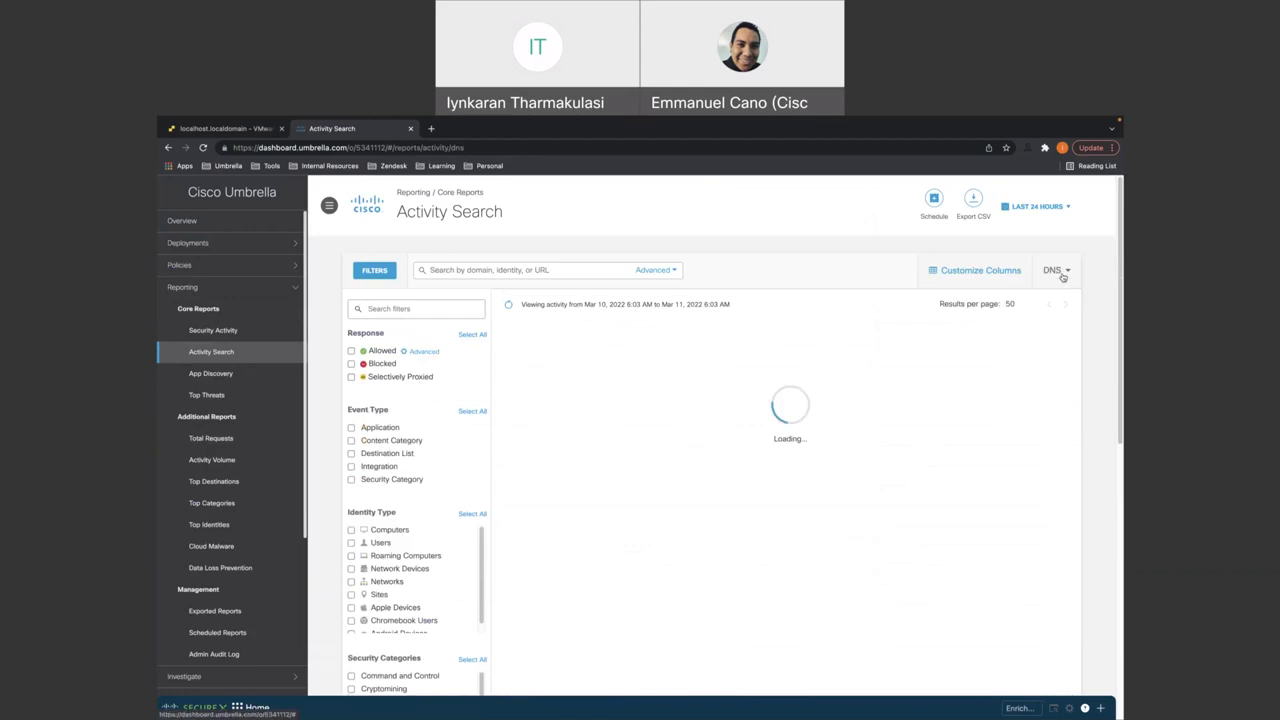
left_click(1062, 274)
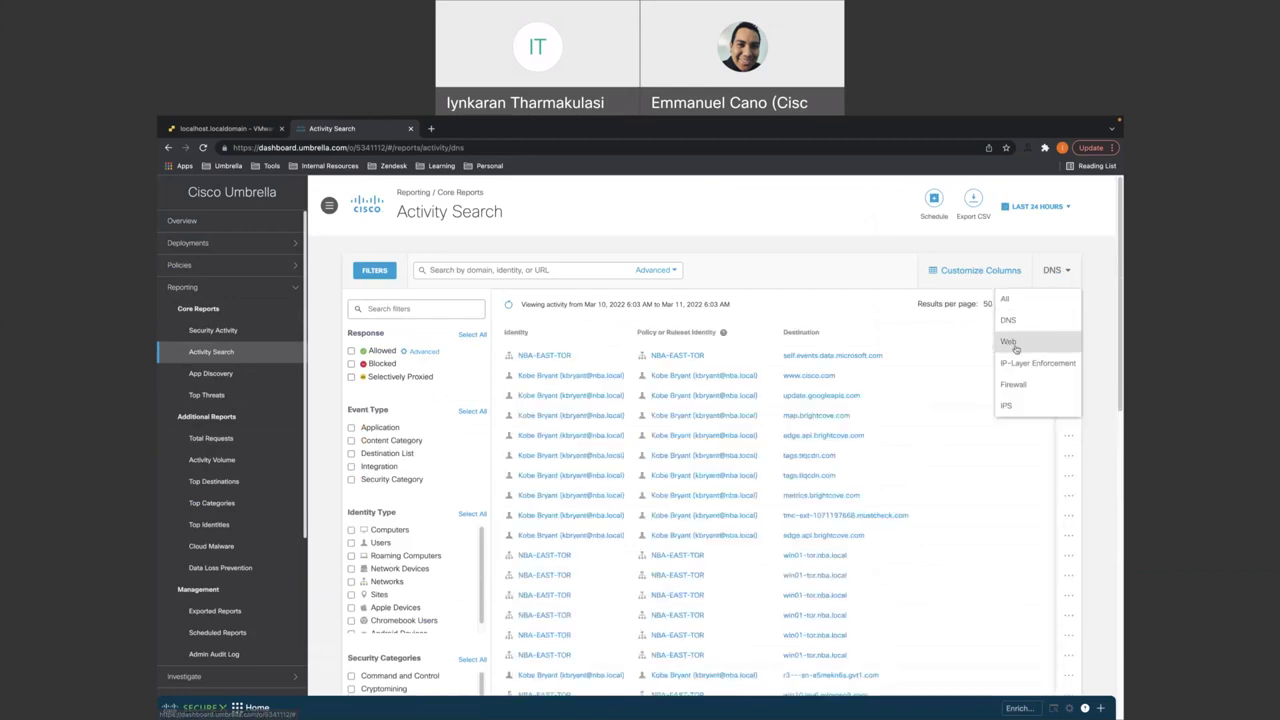
left_click(1016, 385)
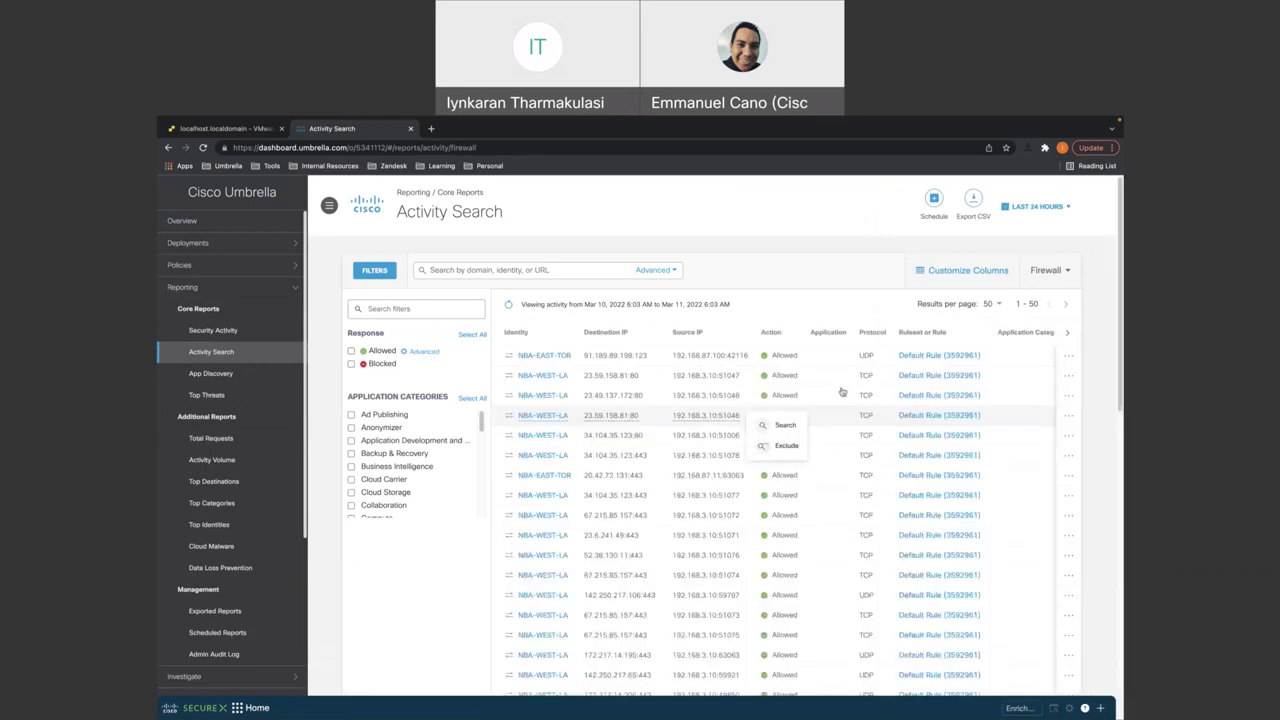
left_click(1054, 277)
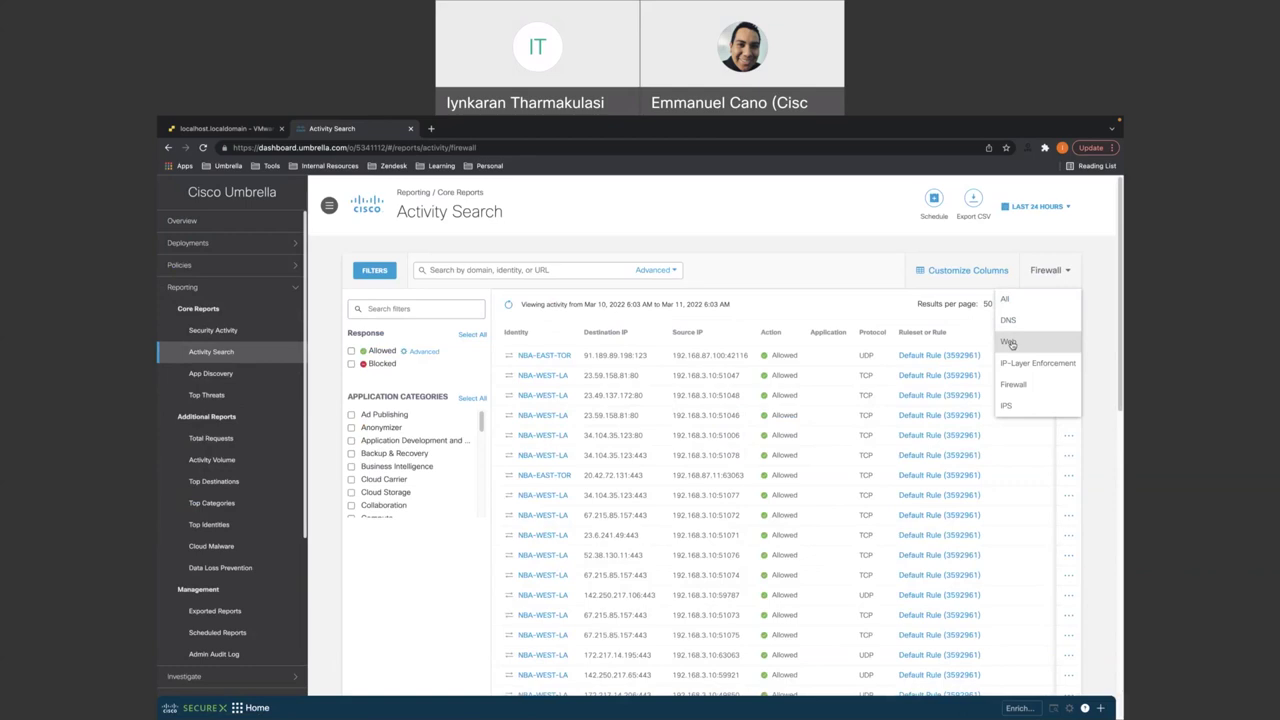
left_click(1010, 342)
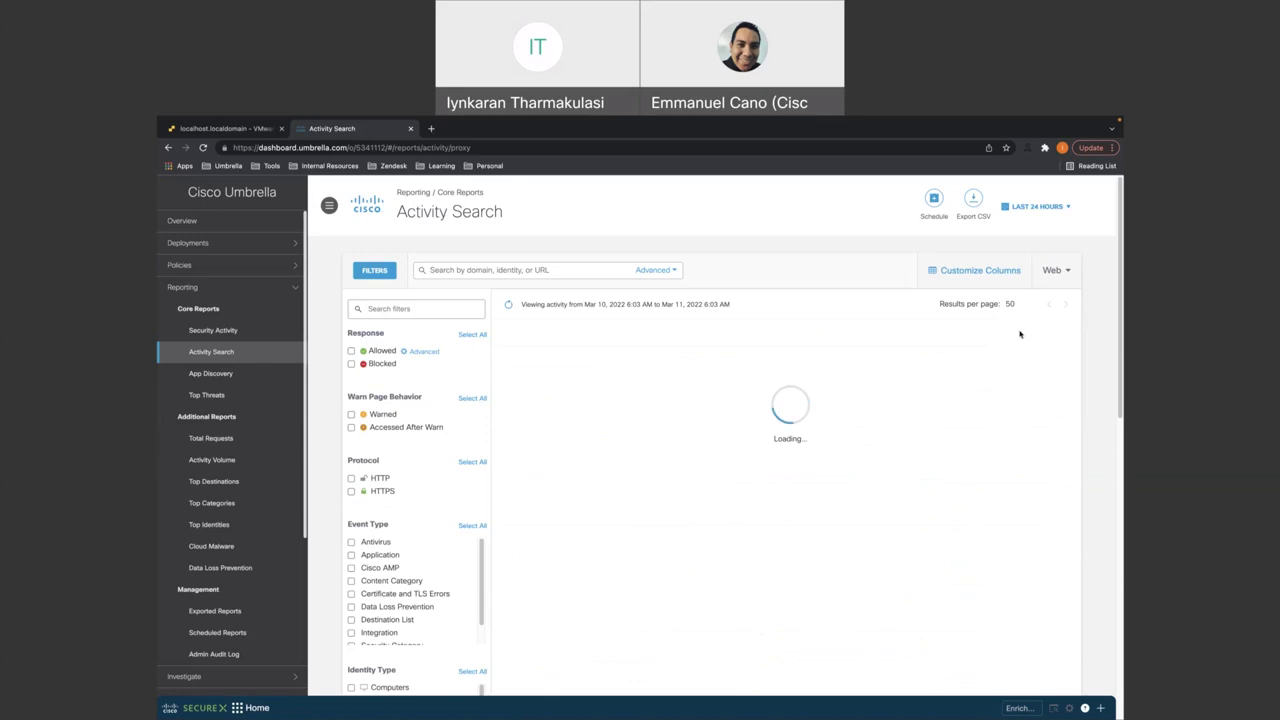
left_click(1056, 272)
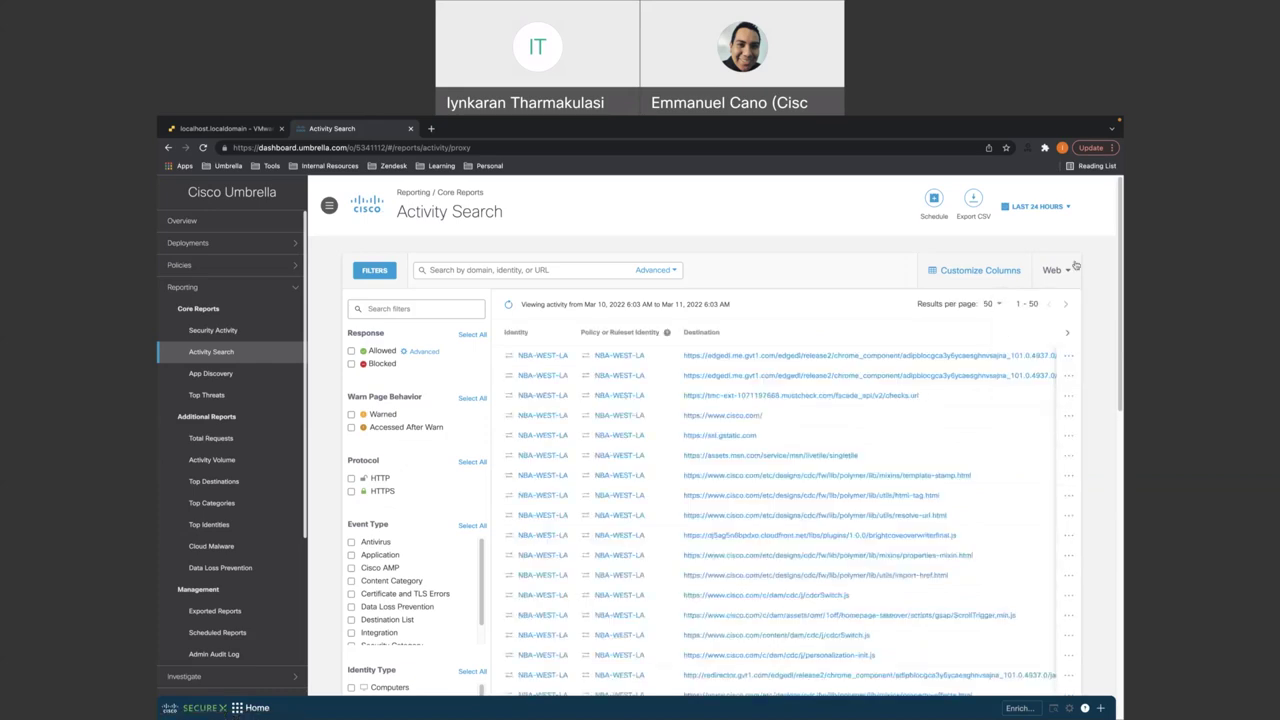
left_click(1052, 282)
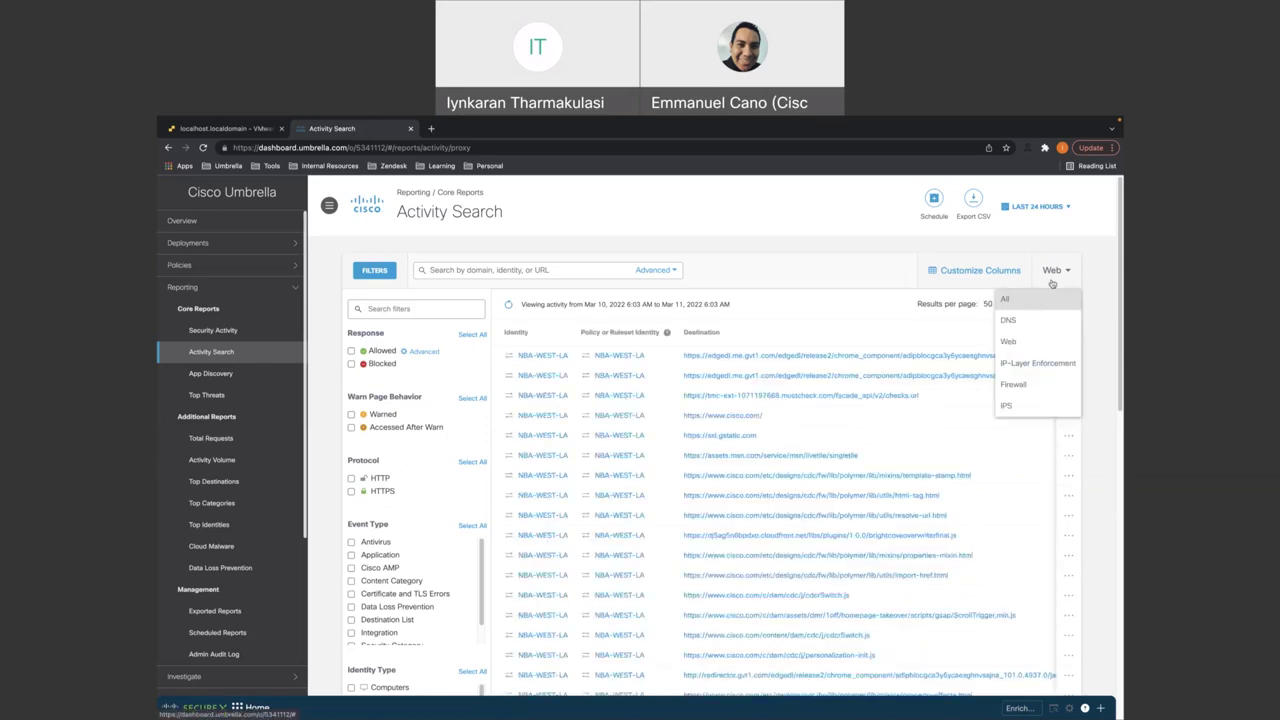
left_click(1014, 386)
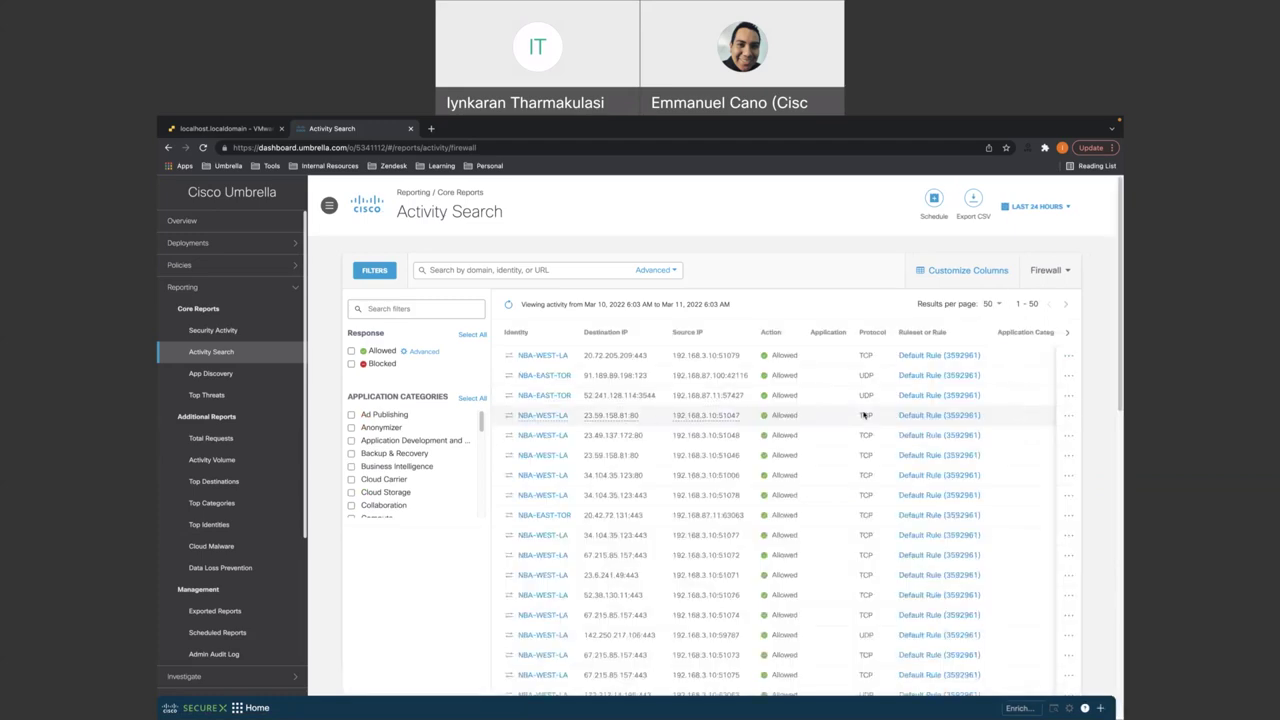
scroll(864, 415, "down", 15)
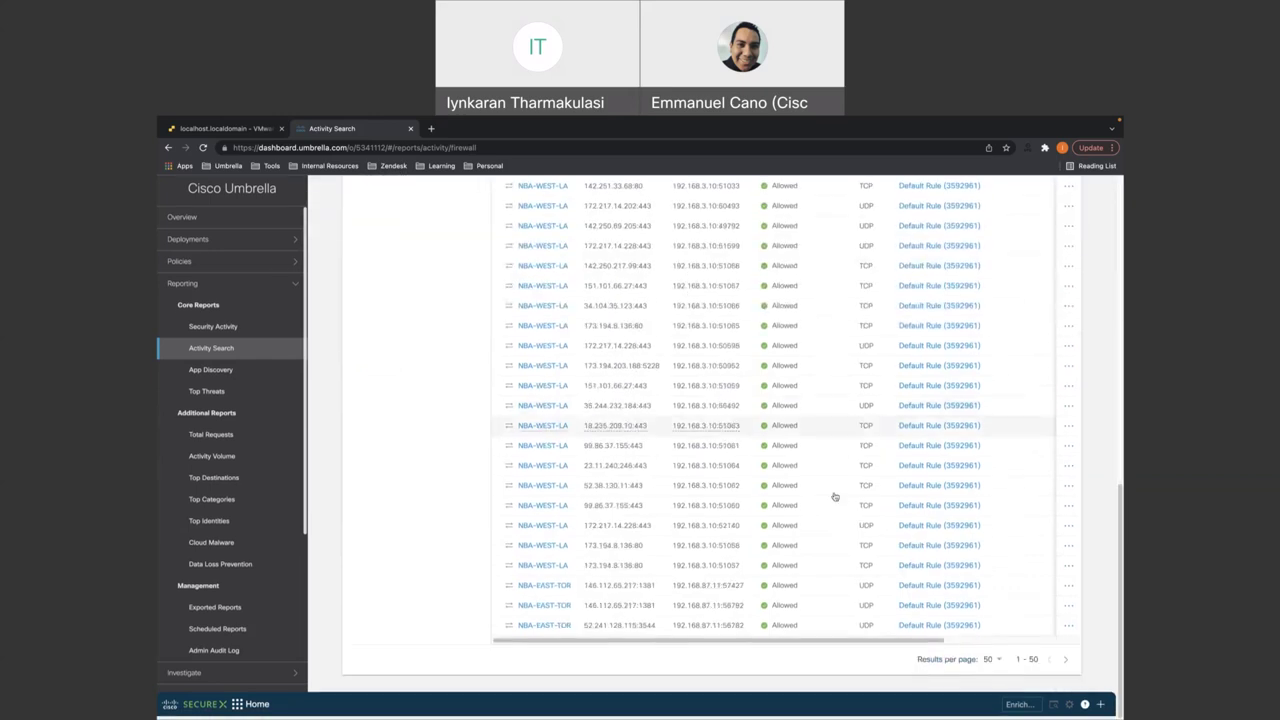
scroll(909, 651, "right", 5)
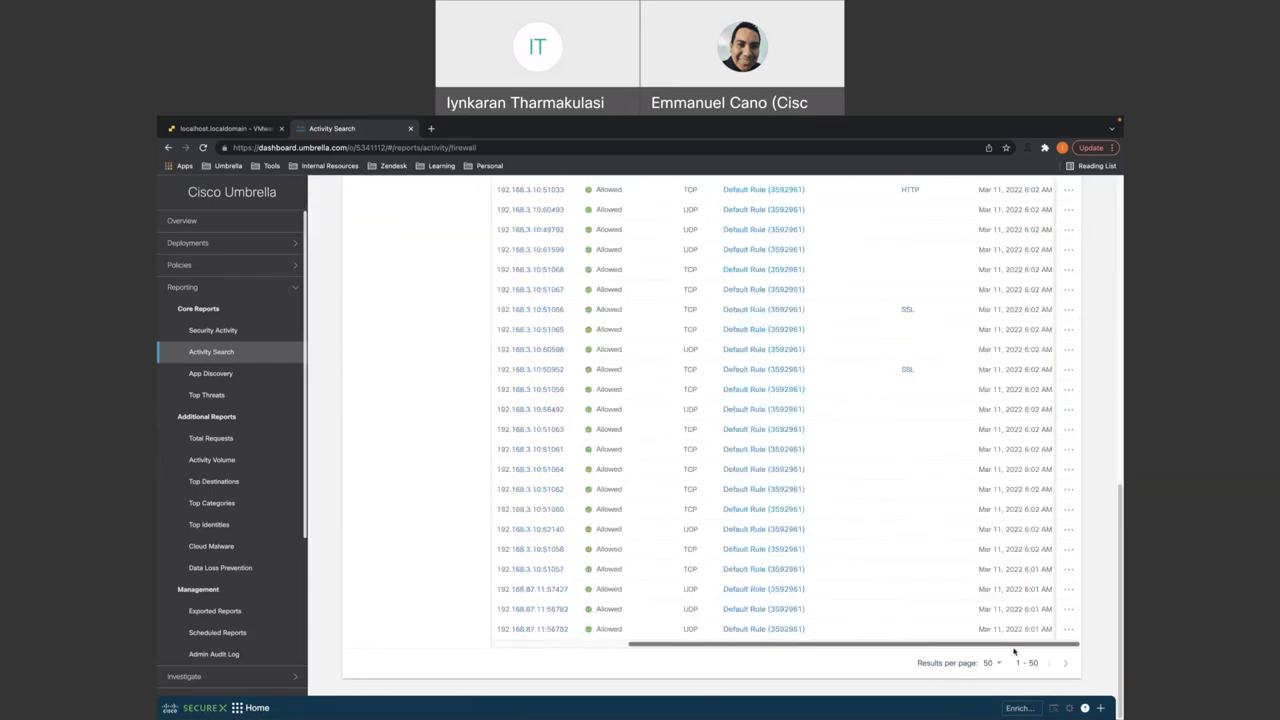
scroll(706, 531, "up", 15)
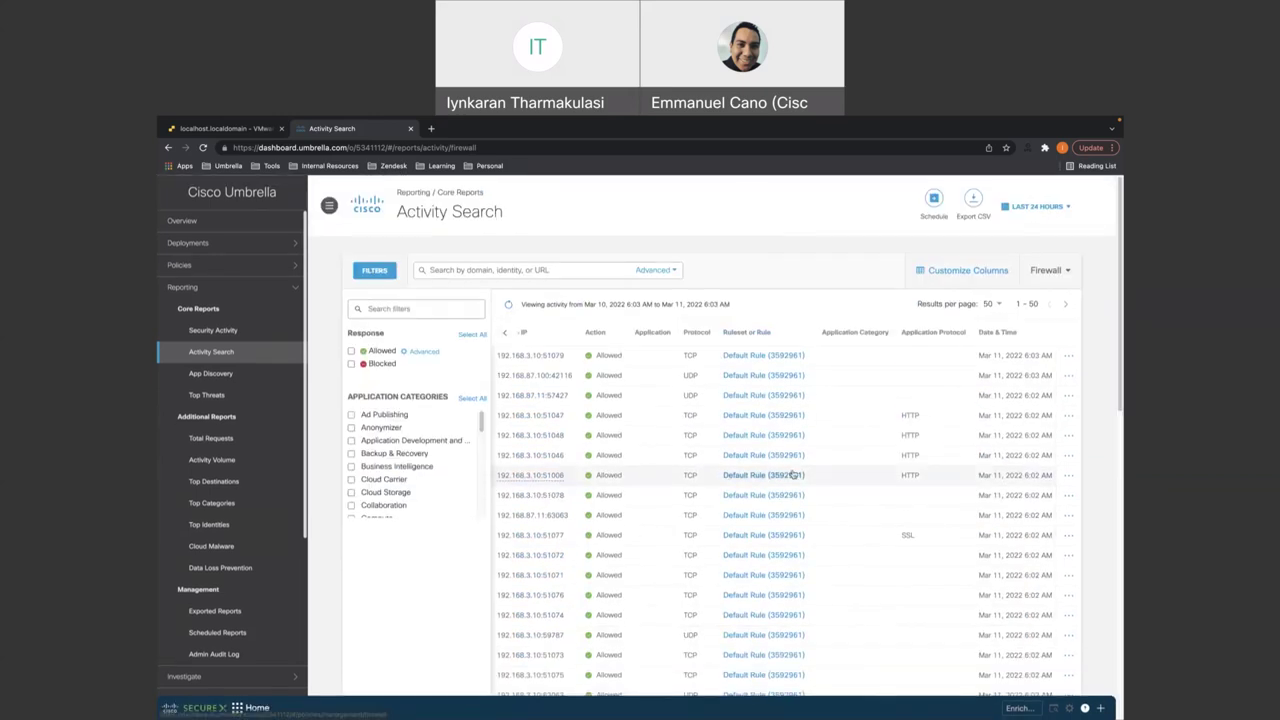
left_click(1047, 271)
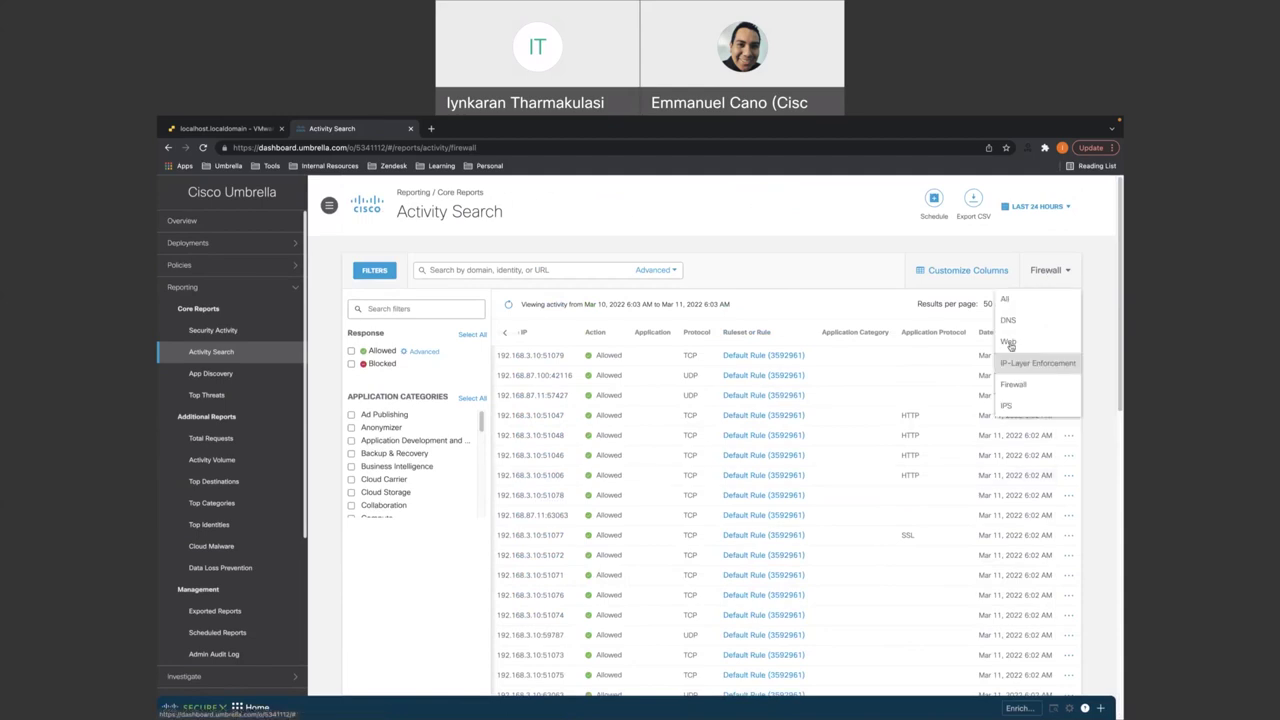
left_click(1009, 342)
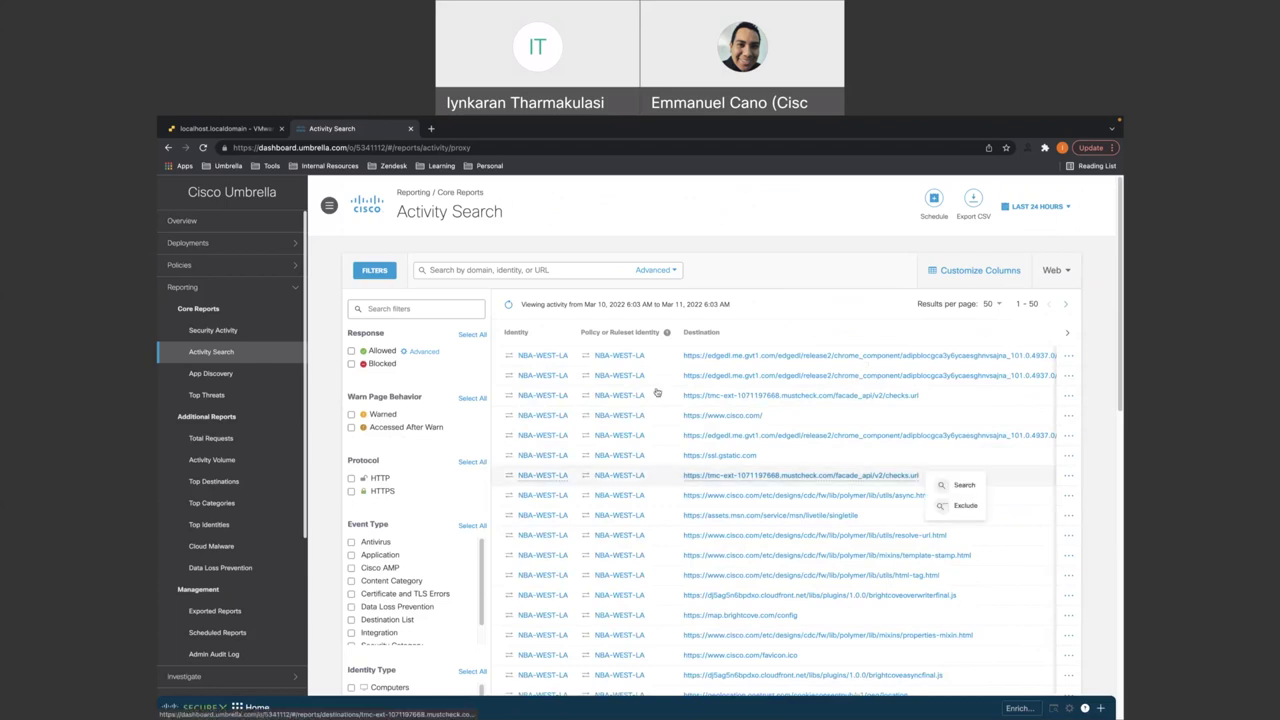
mouse_move(535, 356)
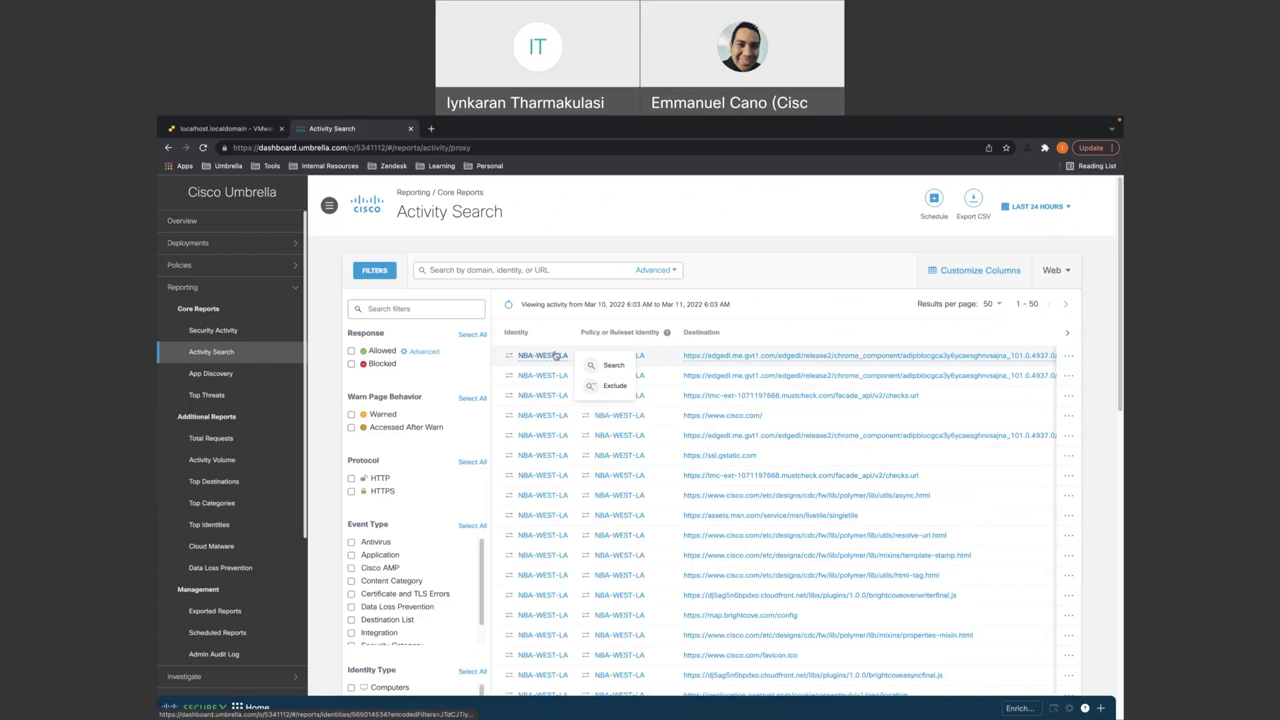
mouse_move(609, 365)
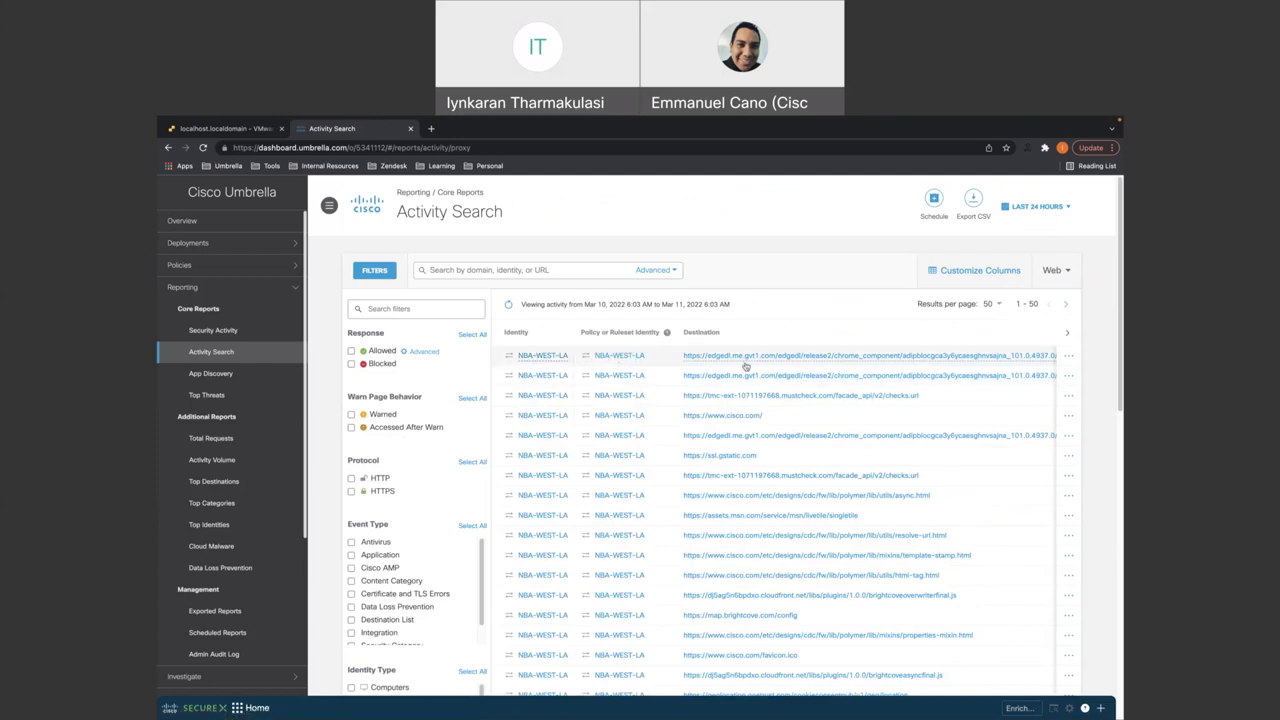
mouse_move(814, 396)
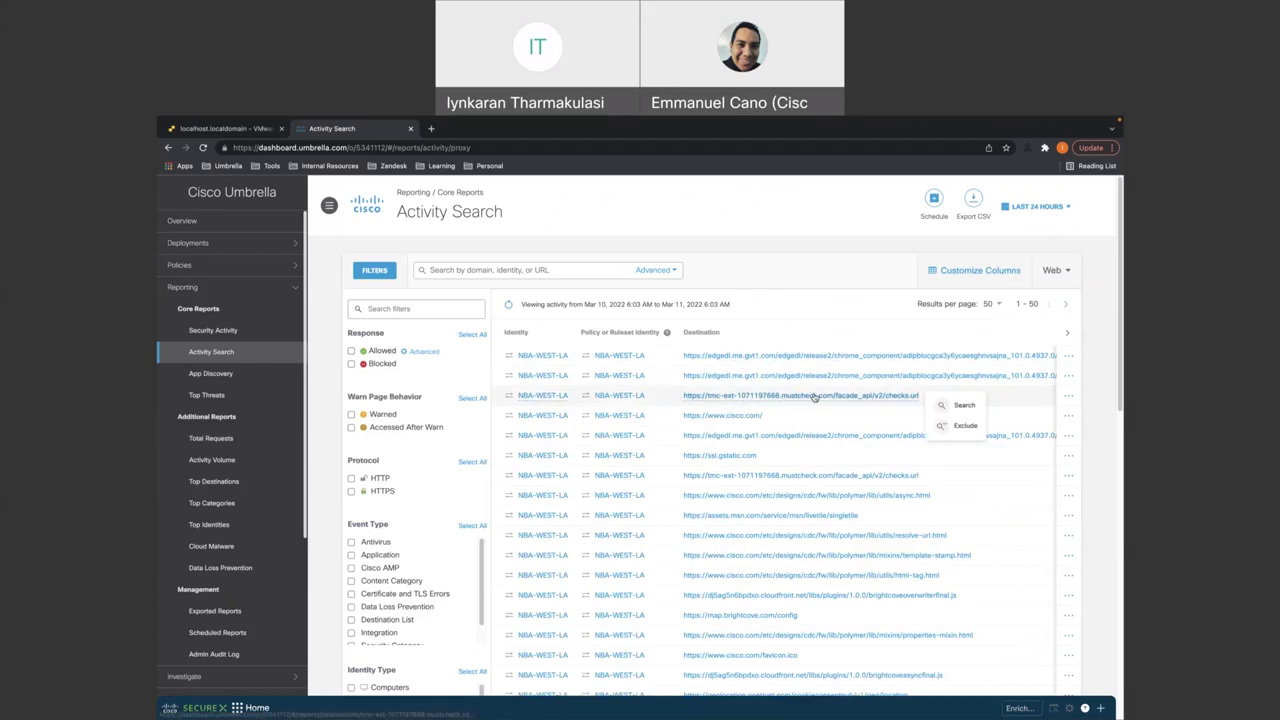
scroll(780, 410, "down", 3)
scroll(736, 428, "down", 4)
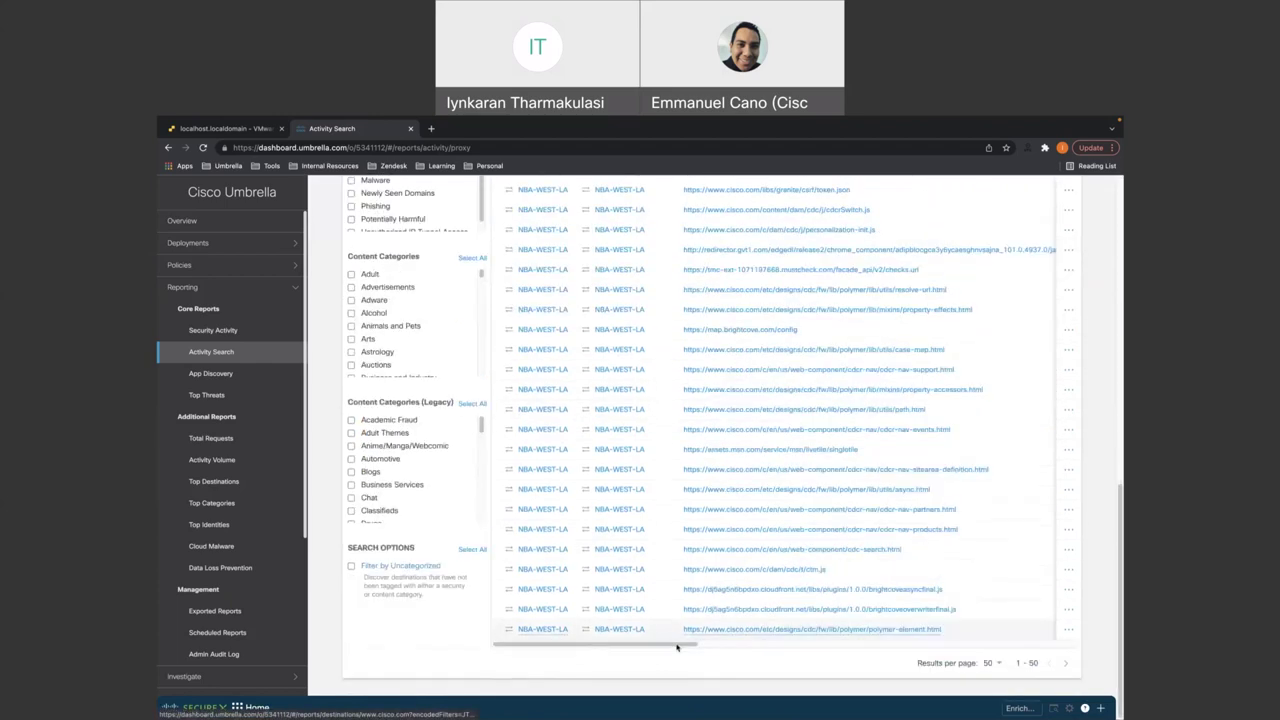
left_click_drag(677, 645, 965, 645)
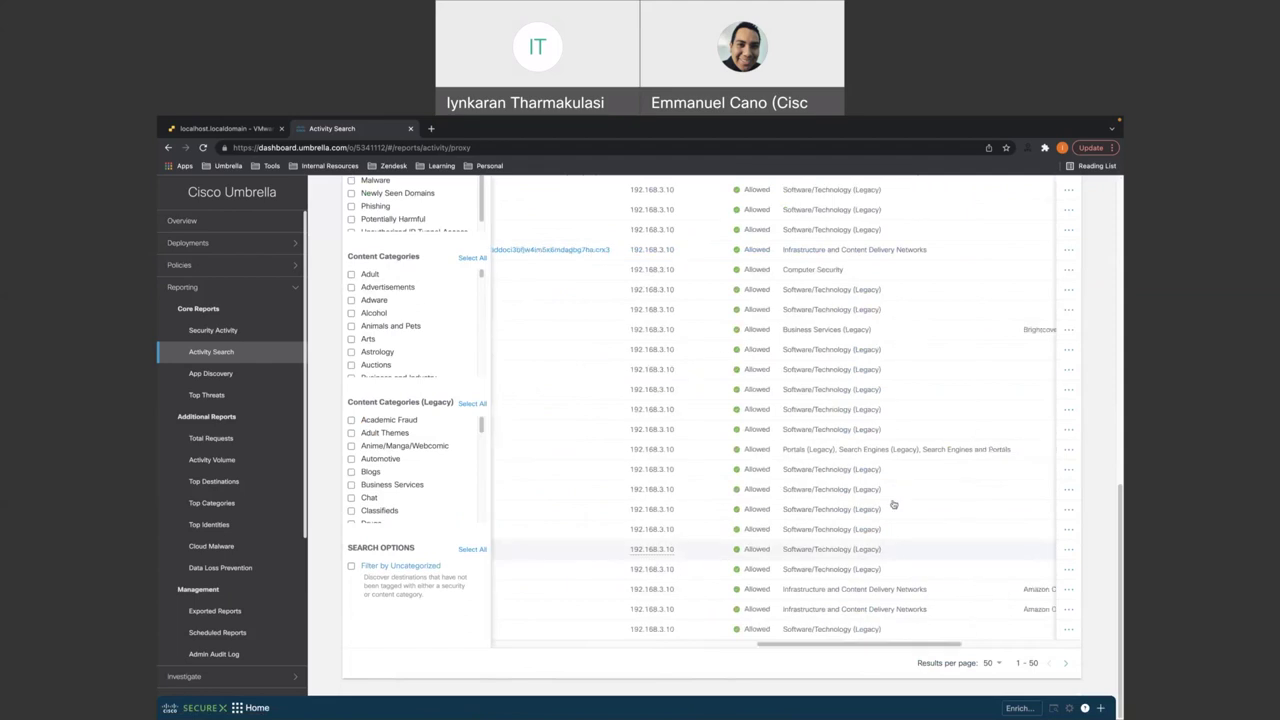
scroll(893, 505, "up", 4)
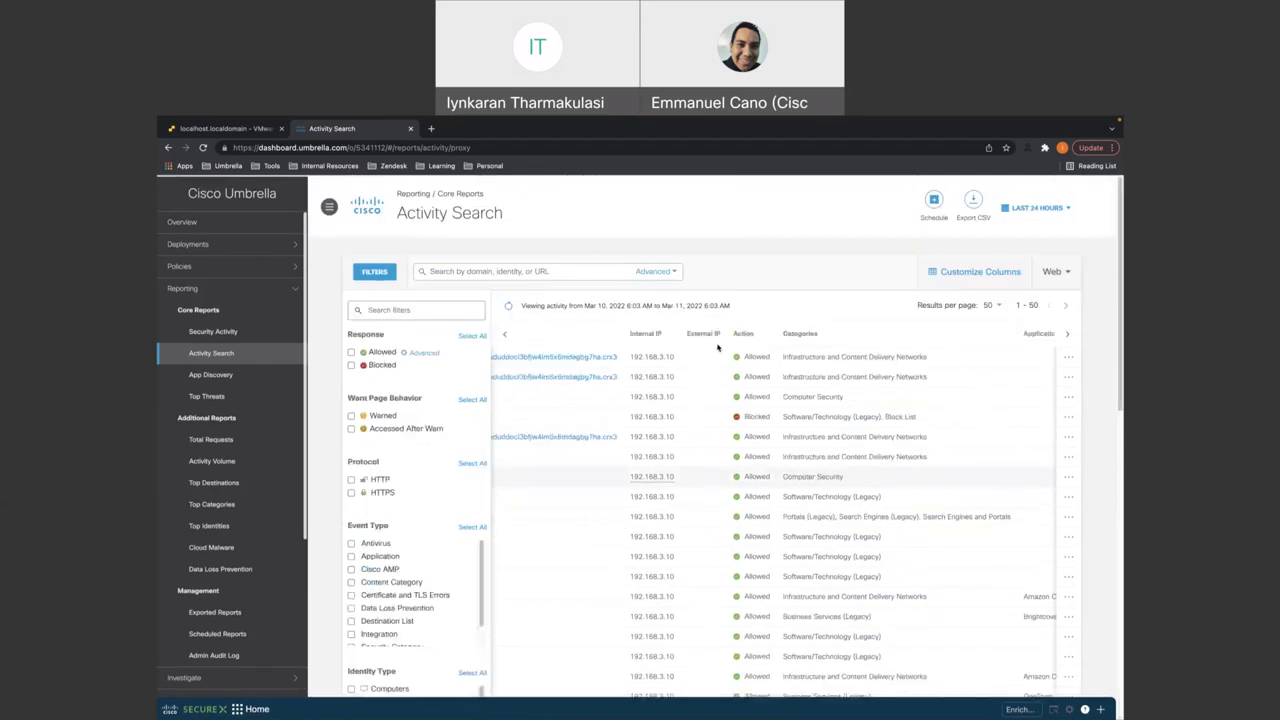
mouse_move(663, 366)
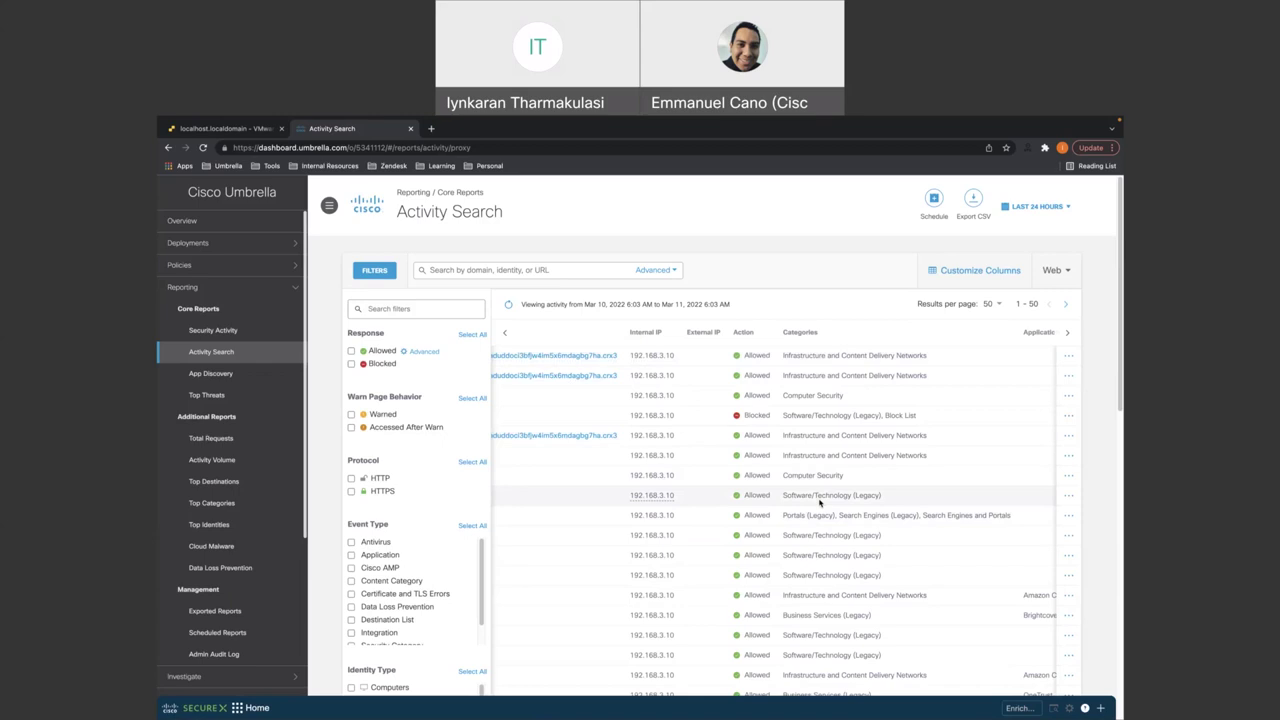
- Filter Activity Search to Firewall events with a Blocked response and review the Test_Block ICMP hits
left_click(1058, 271)
left_click(1014, 386)
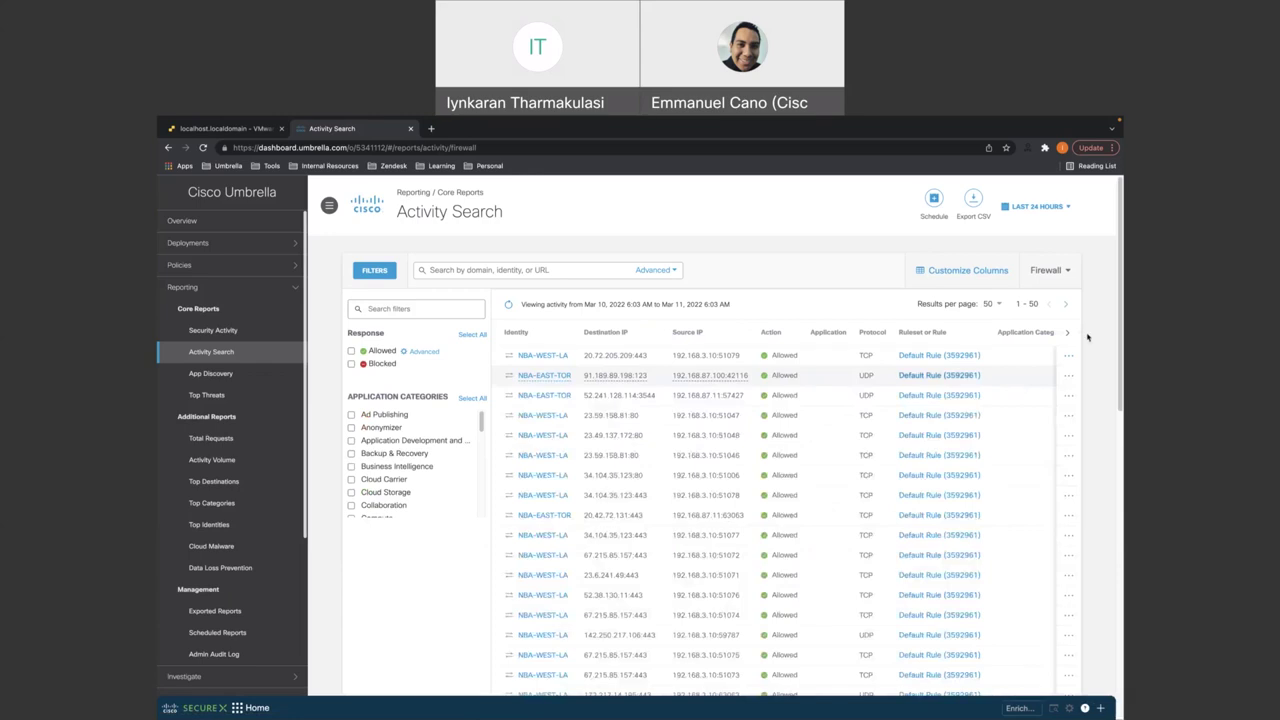
left_click(350, 364)
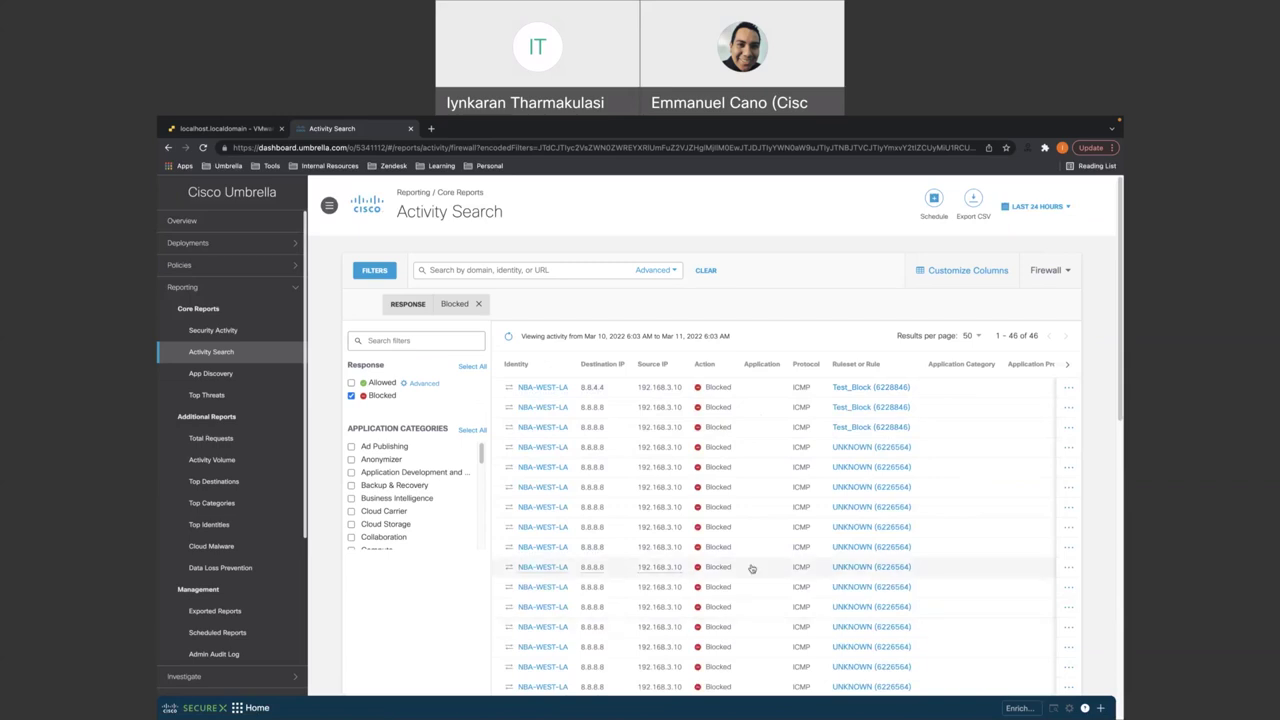
scroll(752, 569, "down", 5)
scroll(705, 660, "down", 2)
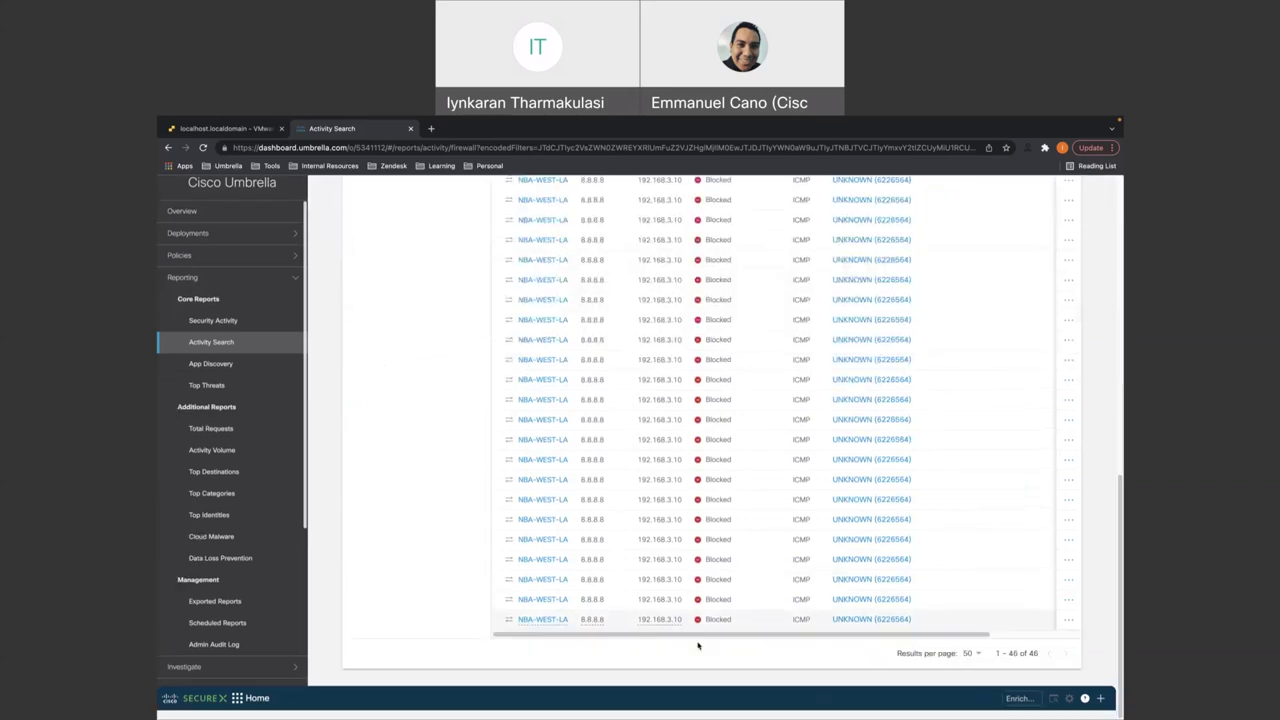
scroll(869, 574, "right", 3)
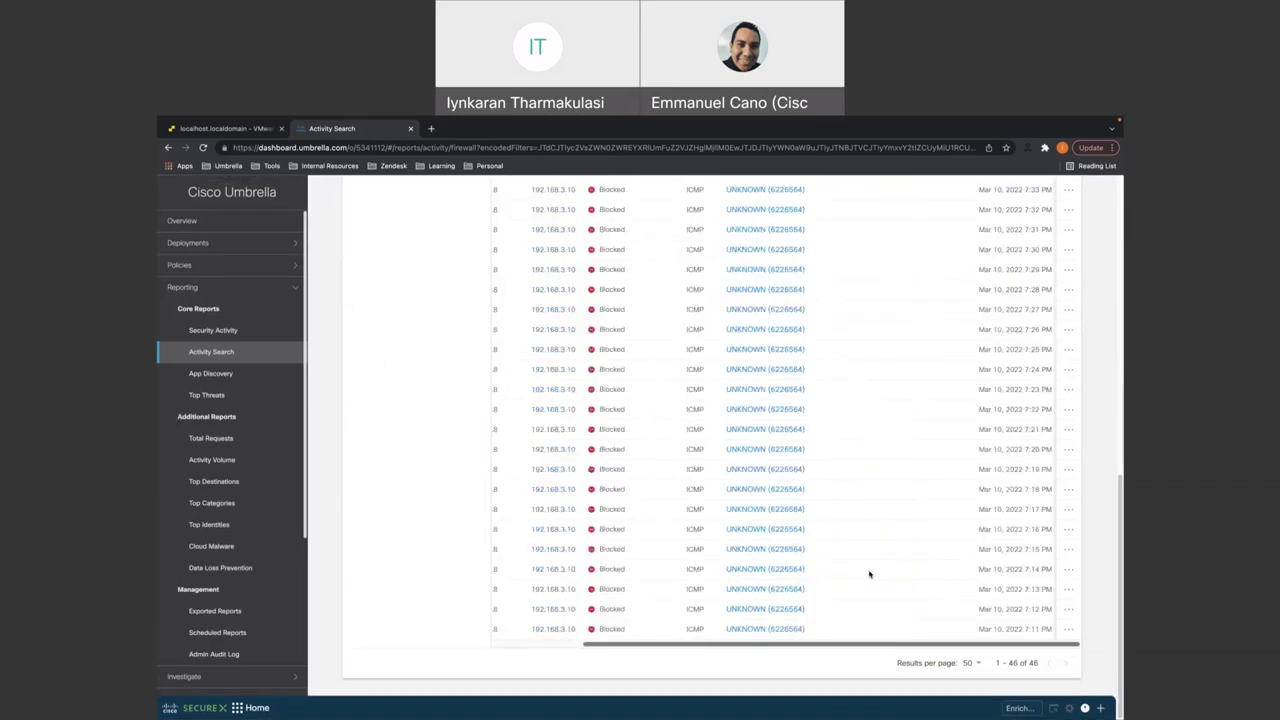
scroll(869, 574, "up", 10)
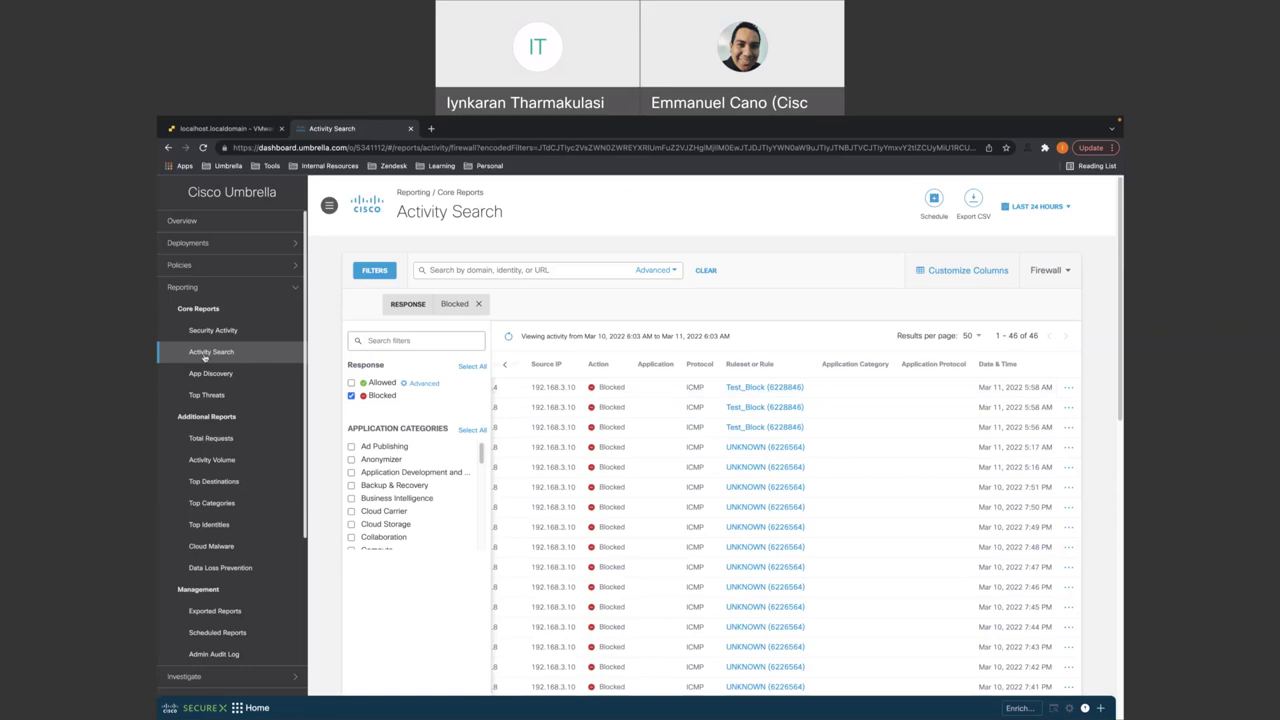
- Review Block_Cisco in the Web policy's Ruleset 1, then open the Firewall policy showing Test_Block
left_click(180, 264)
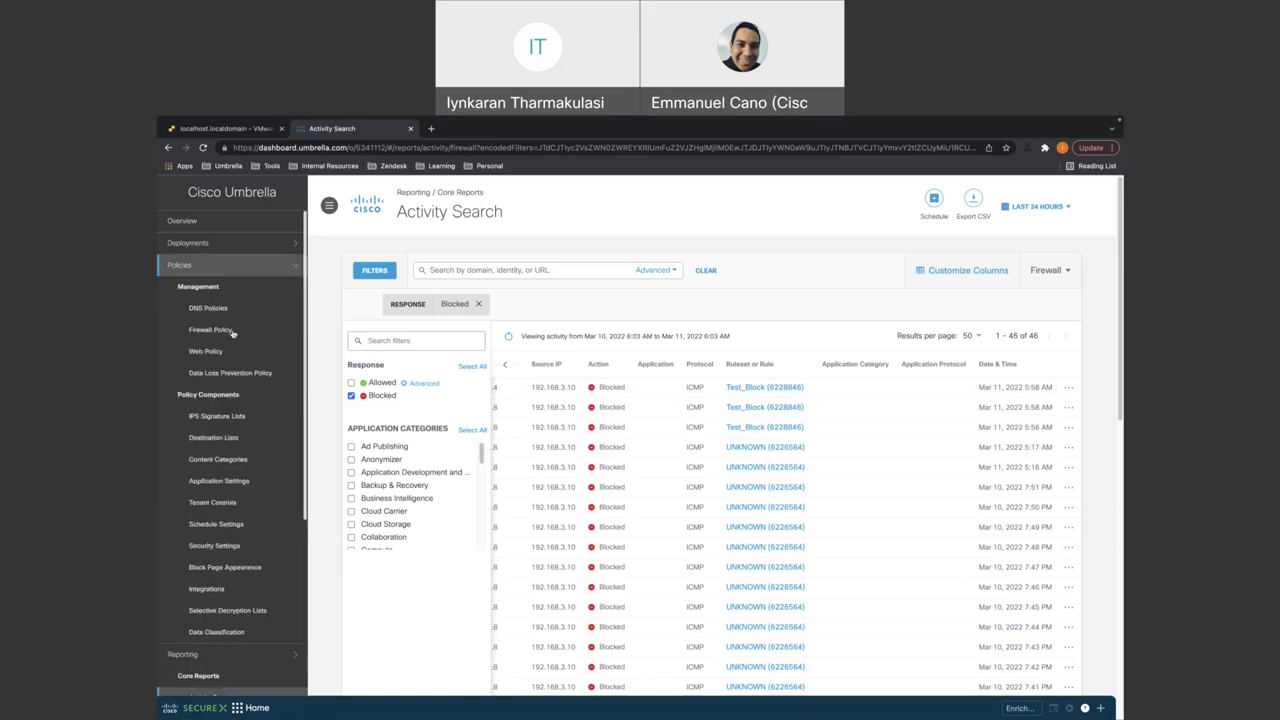
left_click(210, 351)
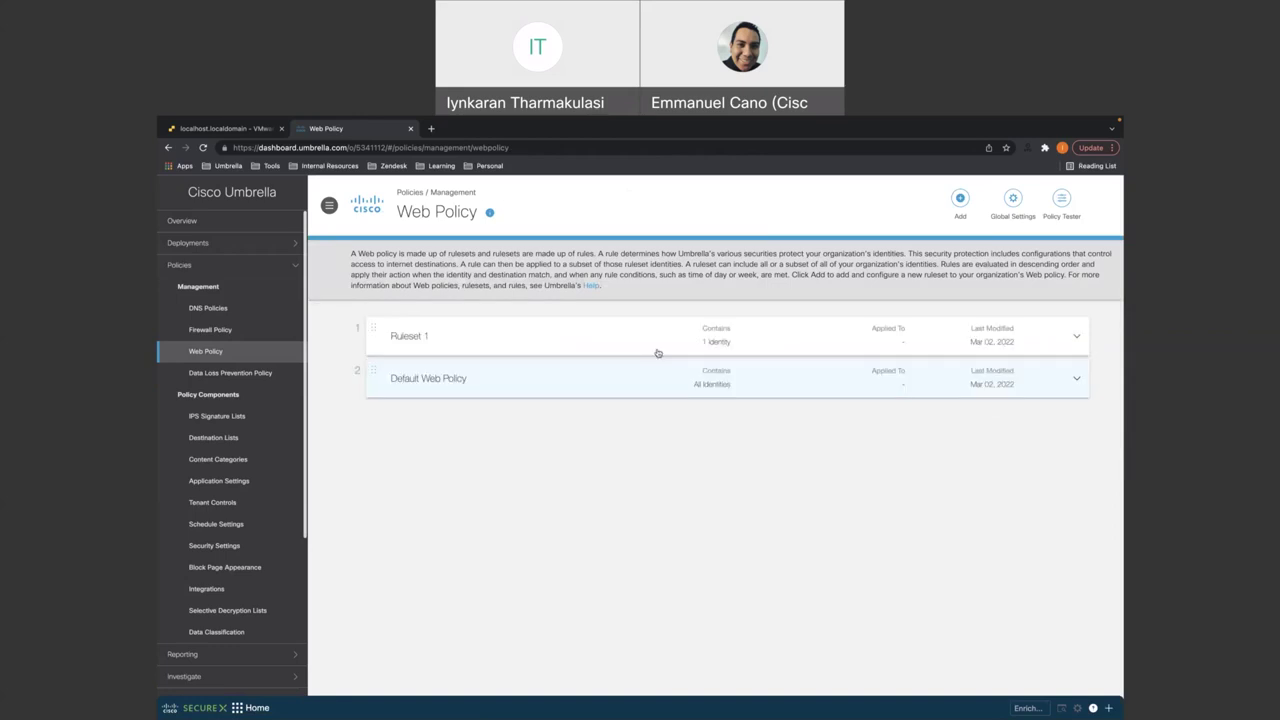
left_click(658, 340)
scroll(681, 307, "down", 2)
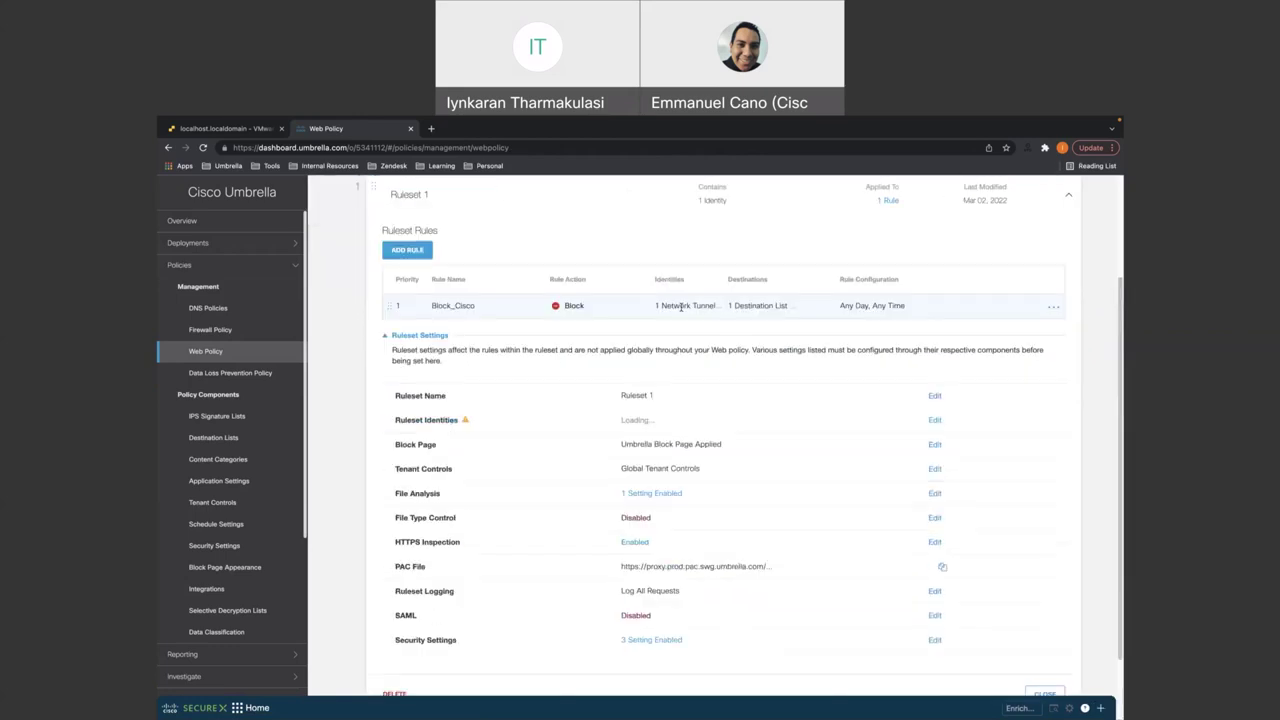
scroll(678, 318, "up", 1)
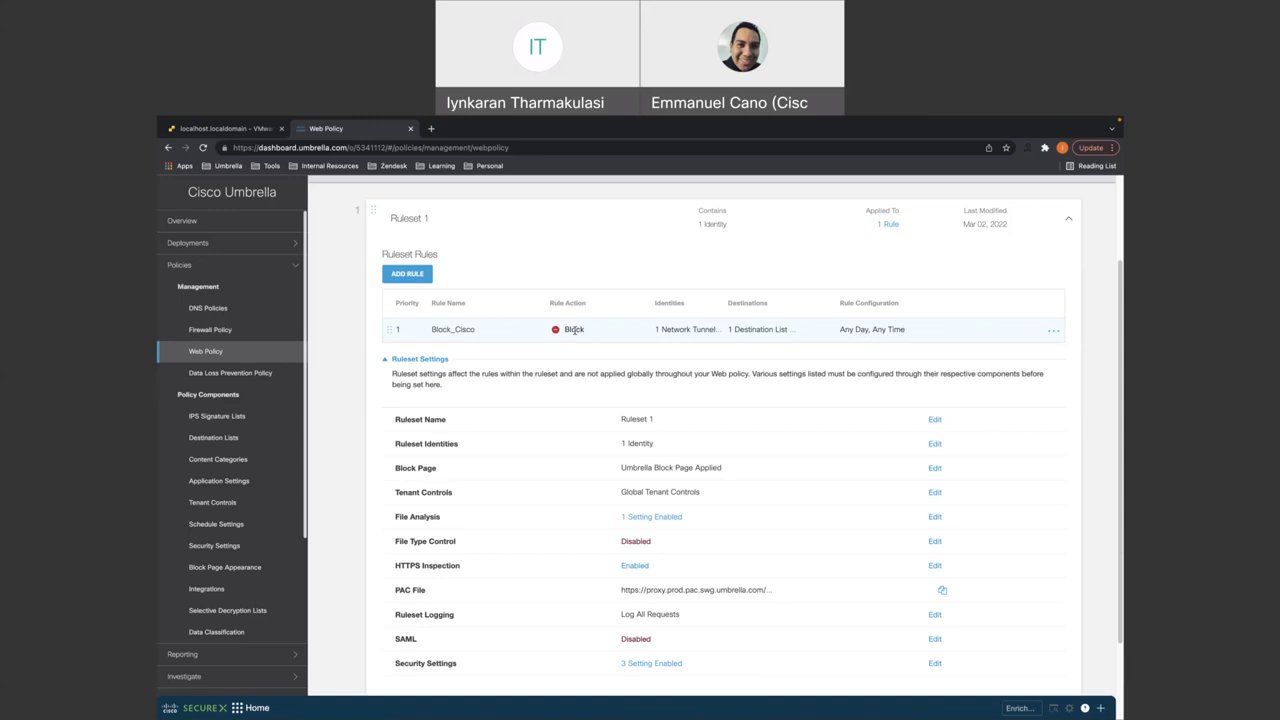
left_click(210, 331)
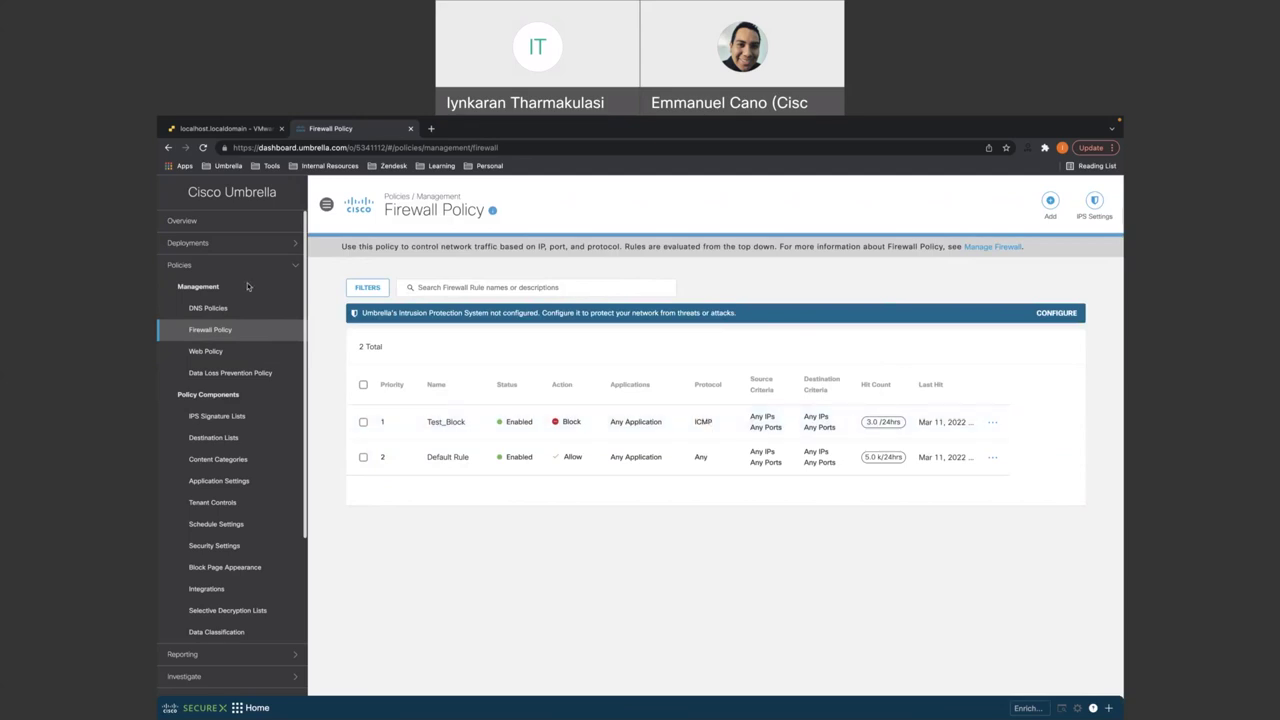
- Return to the Activity Search report through the sidebar's Reporting section
left_click(199, 248)
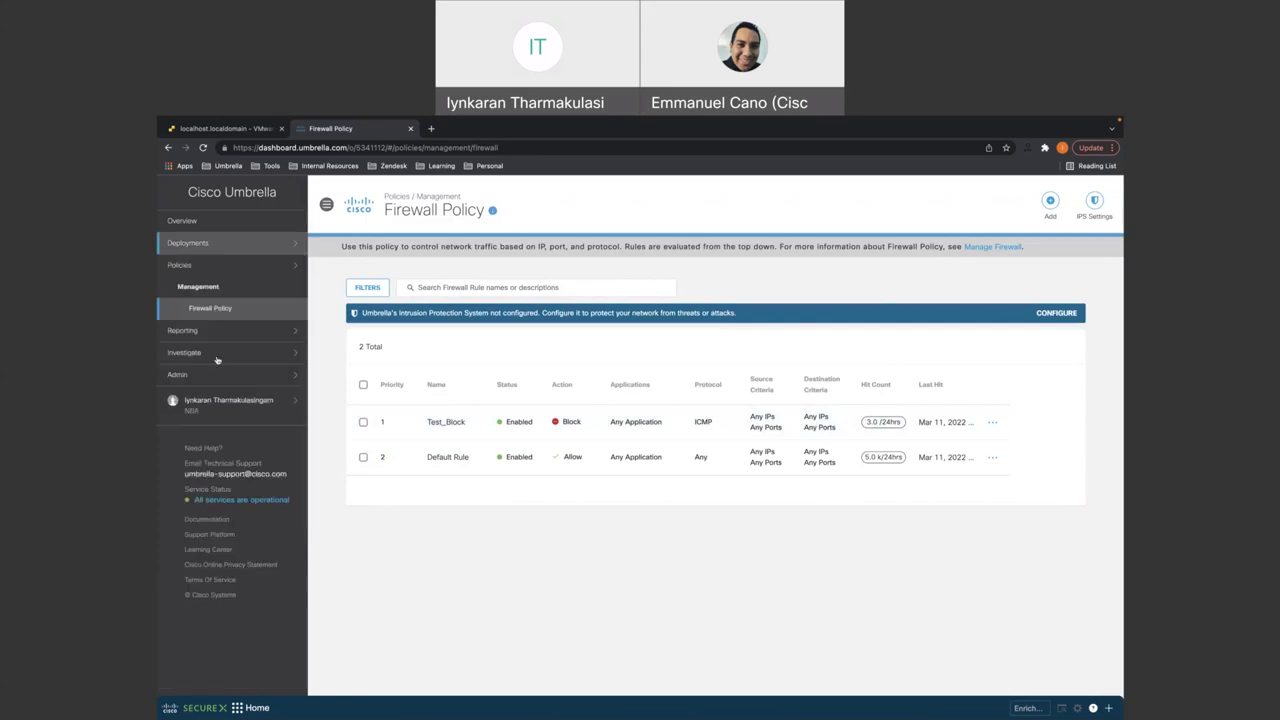
left_click(217, 331)
left_click(220, 403)
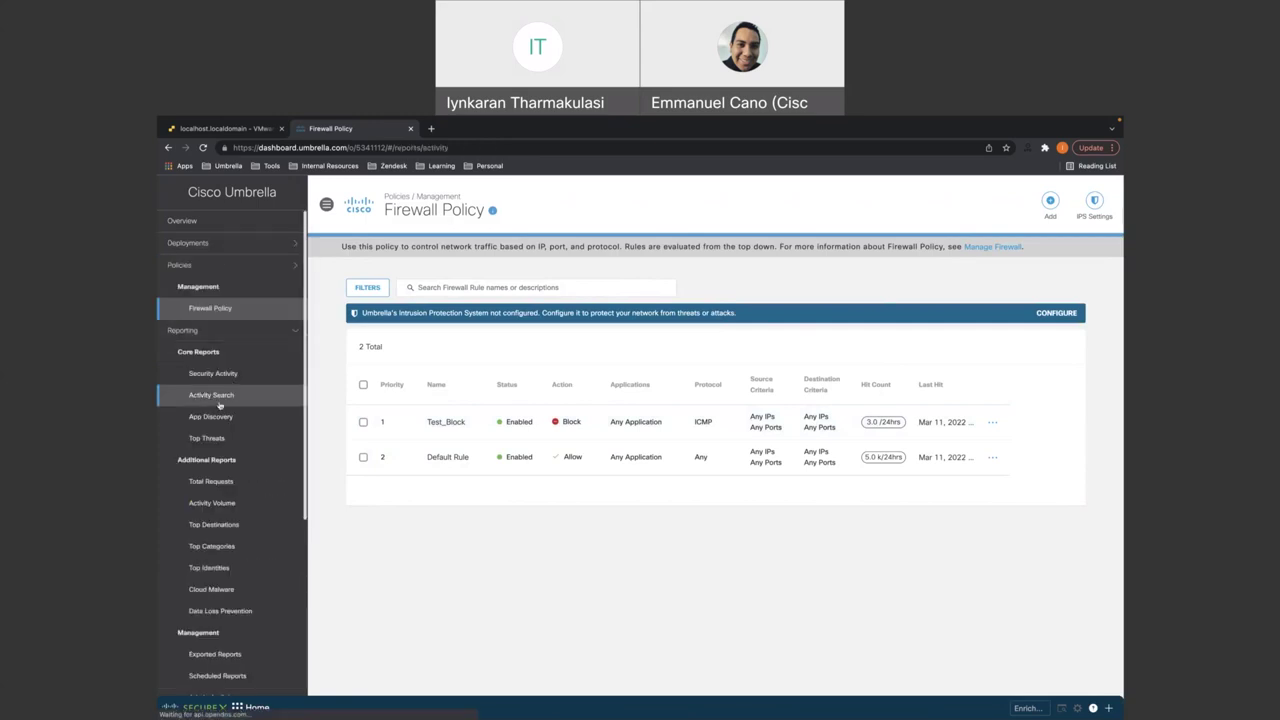